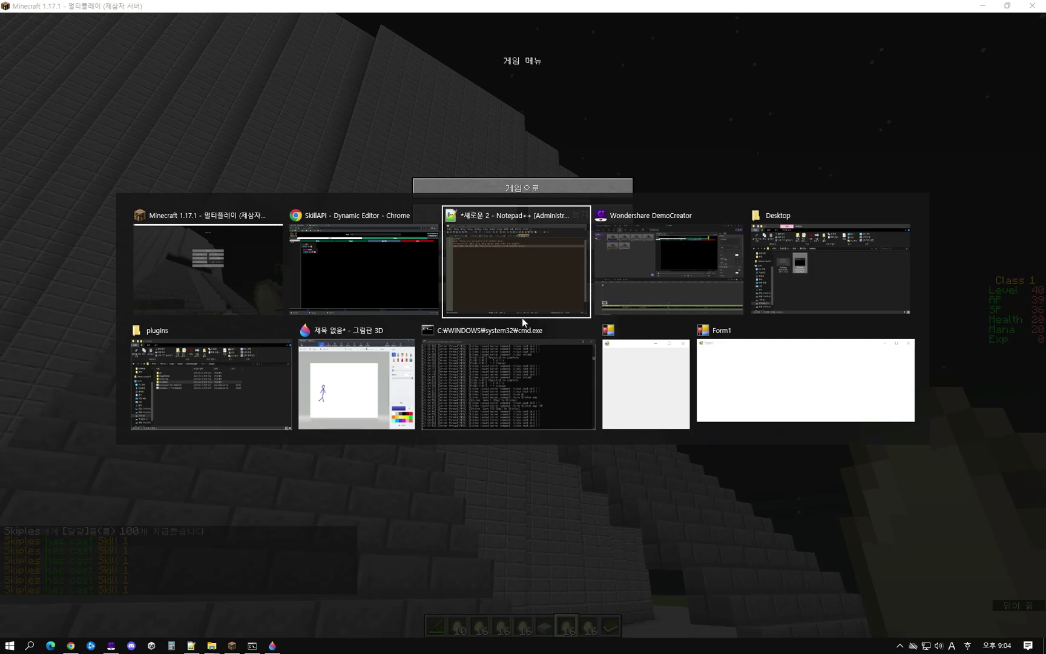
Switch to the SkillAPI editor, open Skill 1's Projectile mechanic and check the available Cost options.
click(146, 184)
click(525, 220)
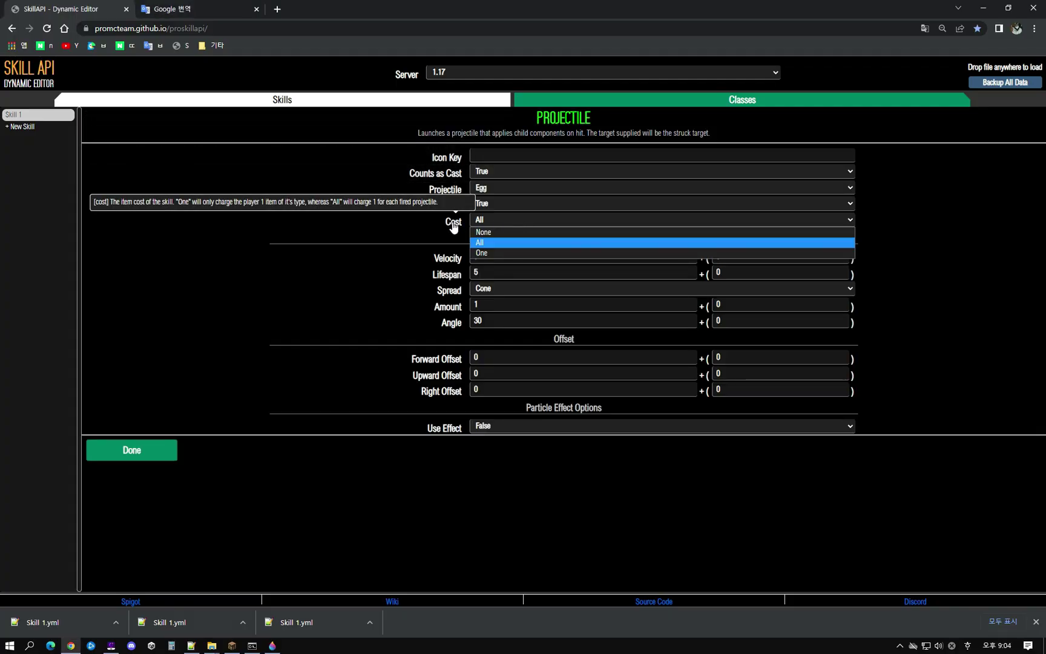
click(453, 226)
click(521, 222)
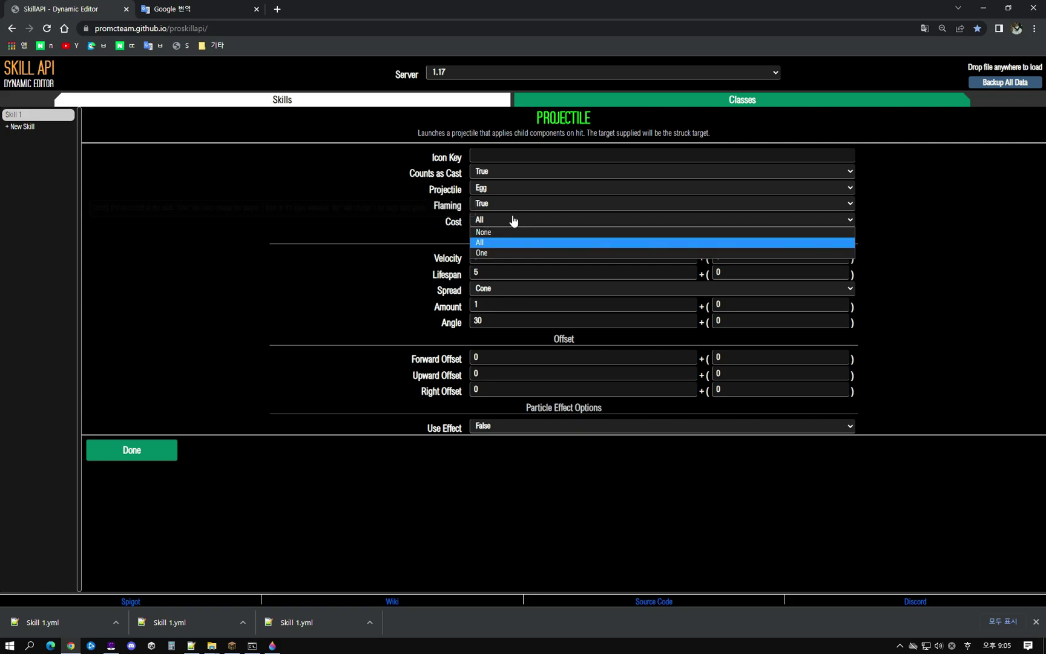
click(513, 221)
click(490, 257)
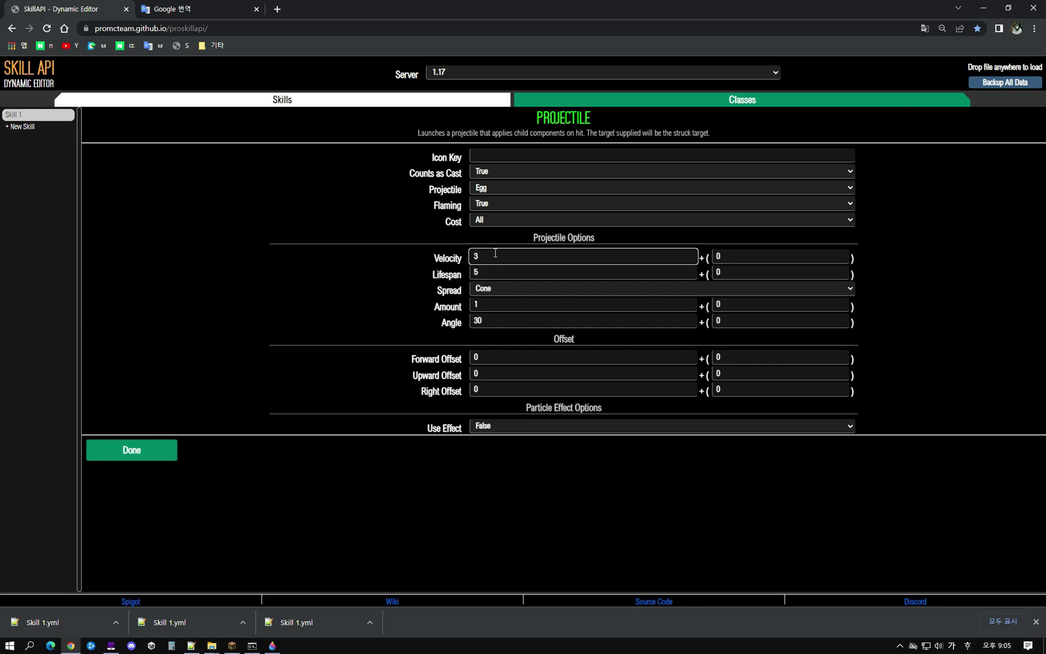
Set the Projectile mechanic's Amount to 16 and finish editing it.
click(484, 308)
double_click(472, 307)
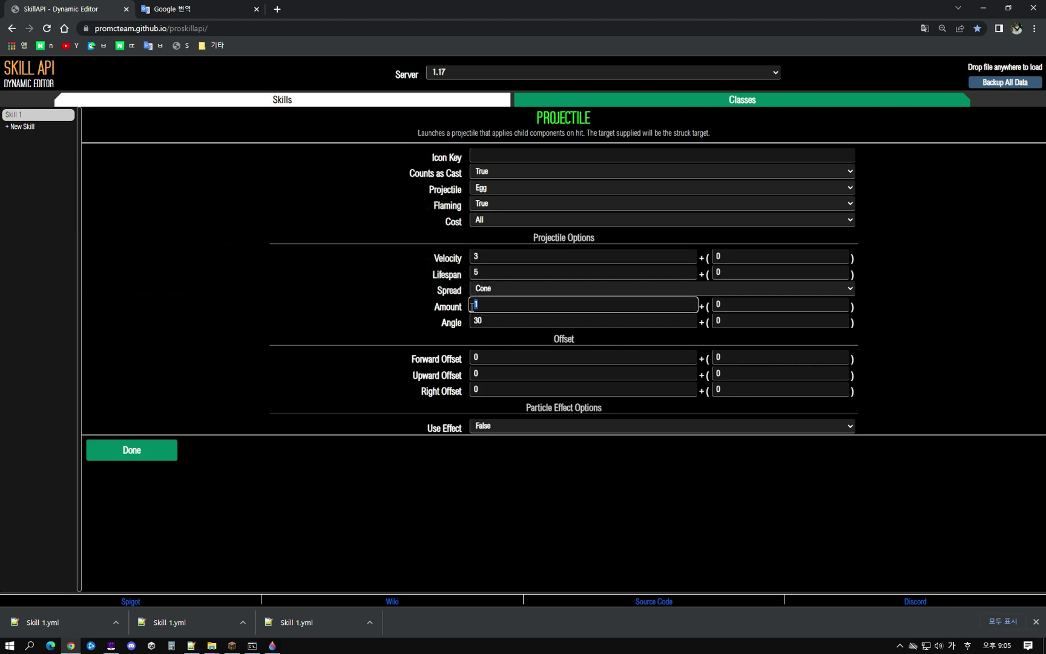
text(5)
drag(501, 303, 345, 322)
text(16)
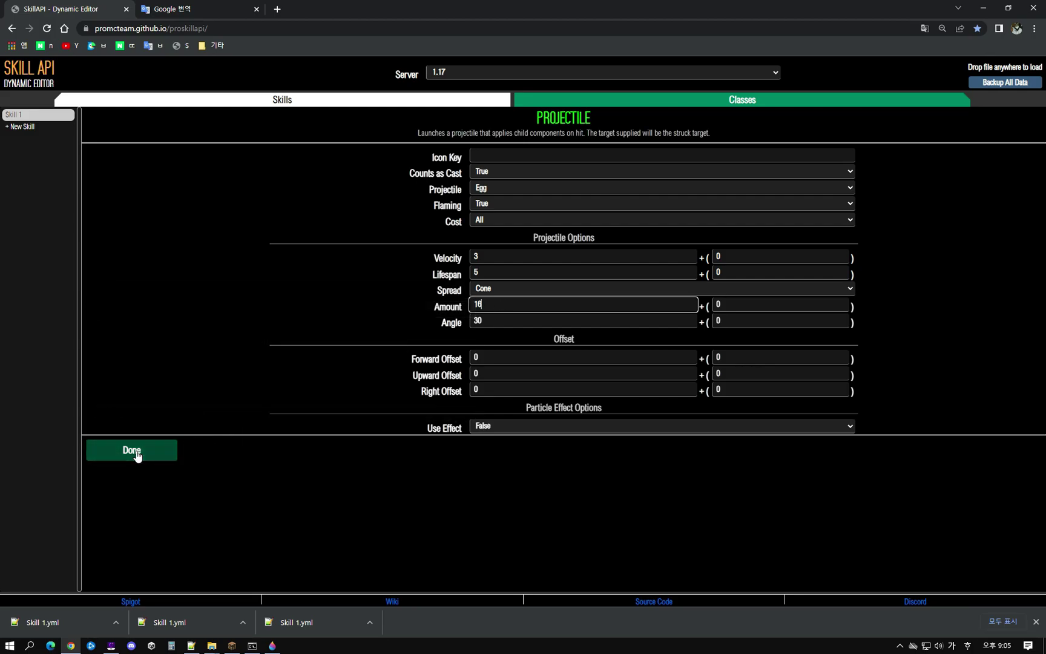
click(137, 455)
Switch to Minecraft, reload ProSkillAPI and cast Skill 1 repeatedly to test the egg volley and its item cost.
key(alt+Tab)
key(Return)
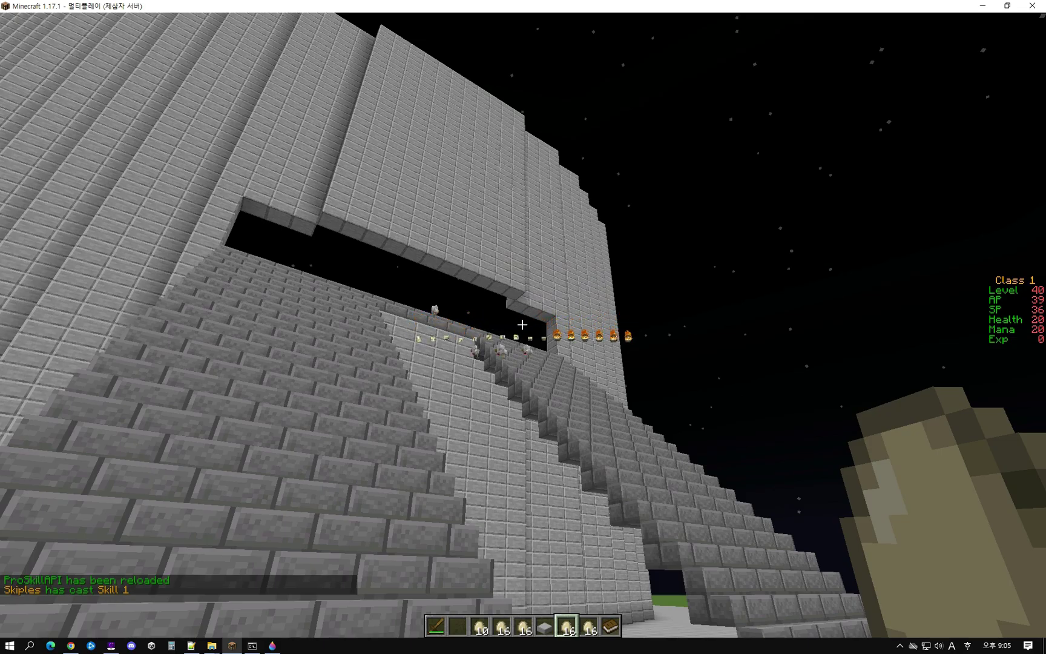
key(t)
key(Up)
key(Return)
key(t)
key(Up)
key(Return)
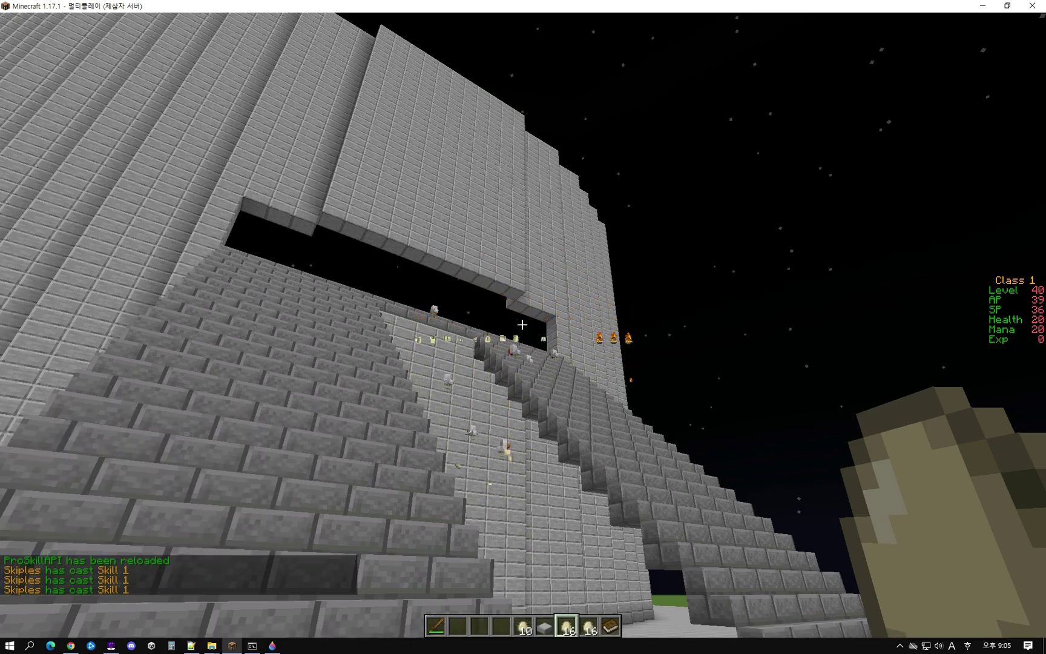
key(t)
key(Up)
key(Return)
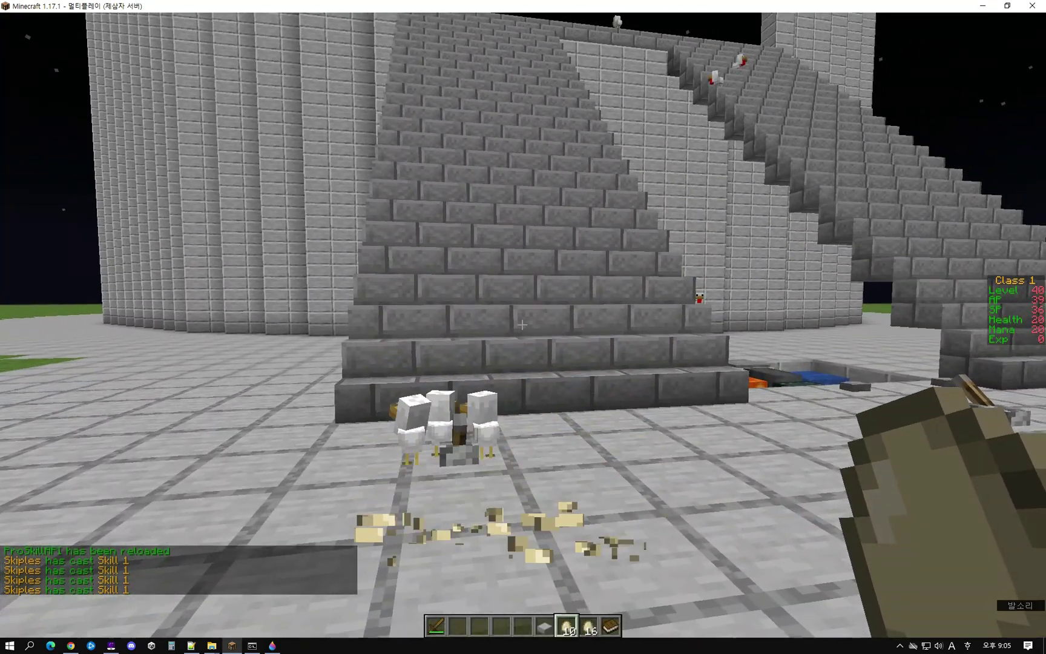
key(t)
key(Up)
key(Return)
key(t)
key(Escape)
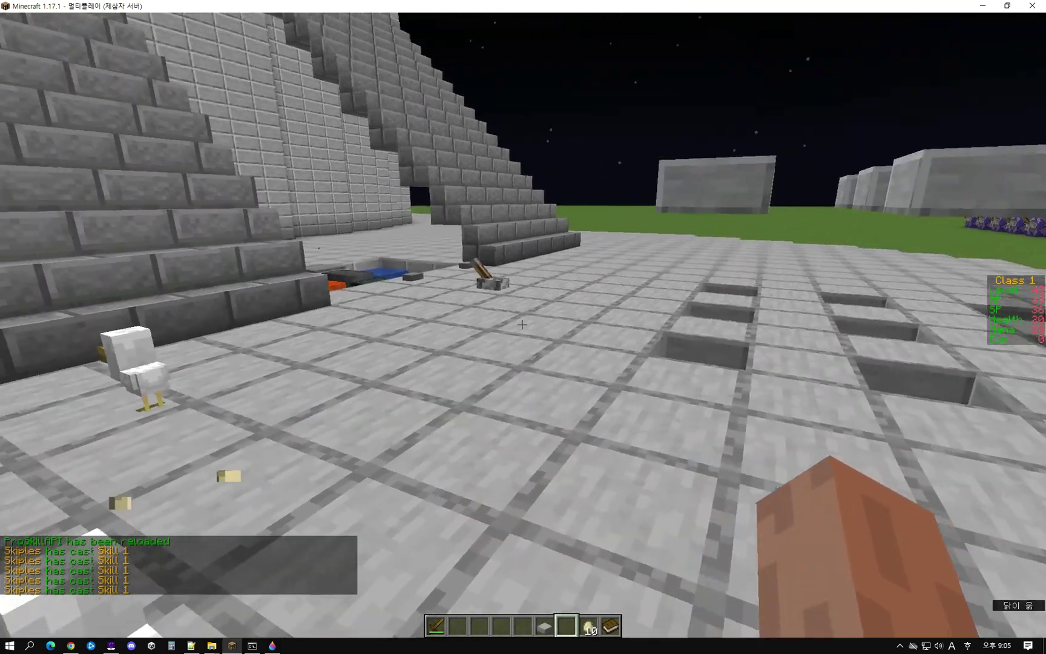
Walk to the stone button beside the lava and water pit and activate it to kill the spawned chickens.
key(w)
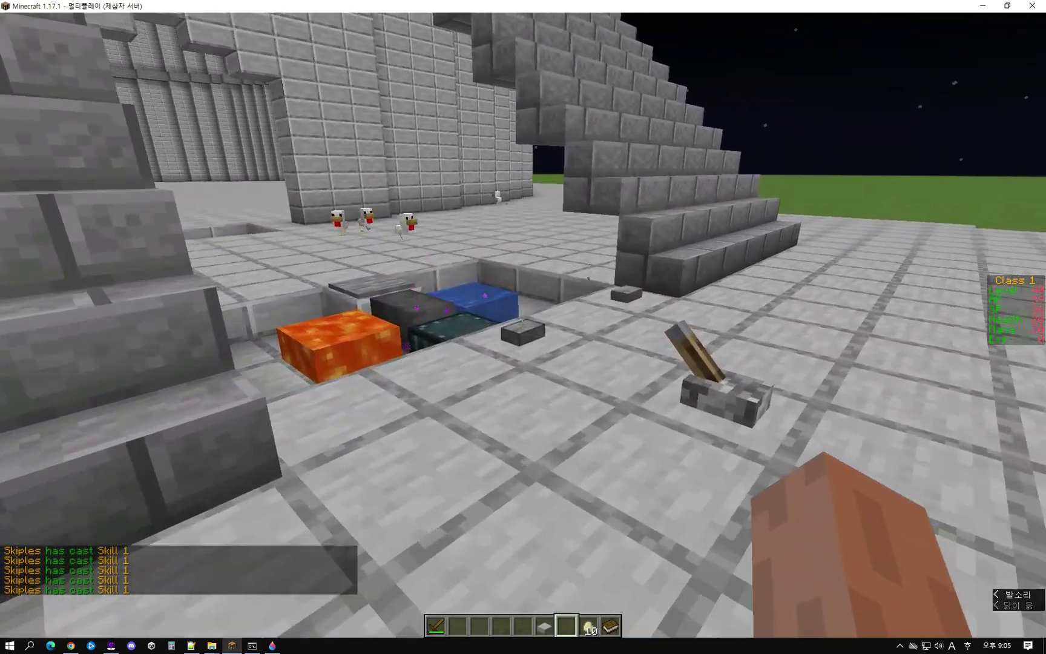
right_click(523, 327)
key(s)
key(w)
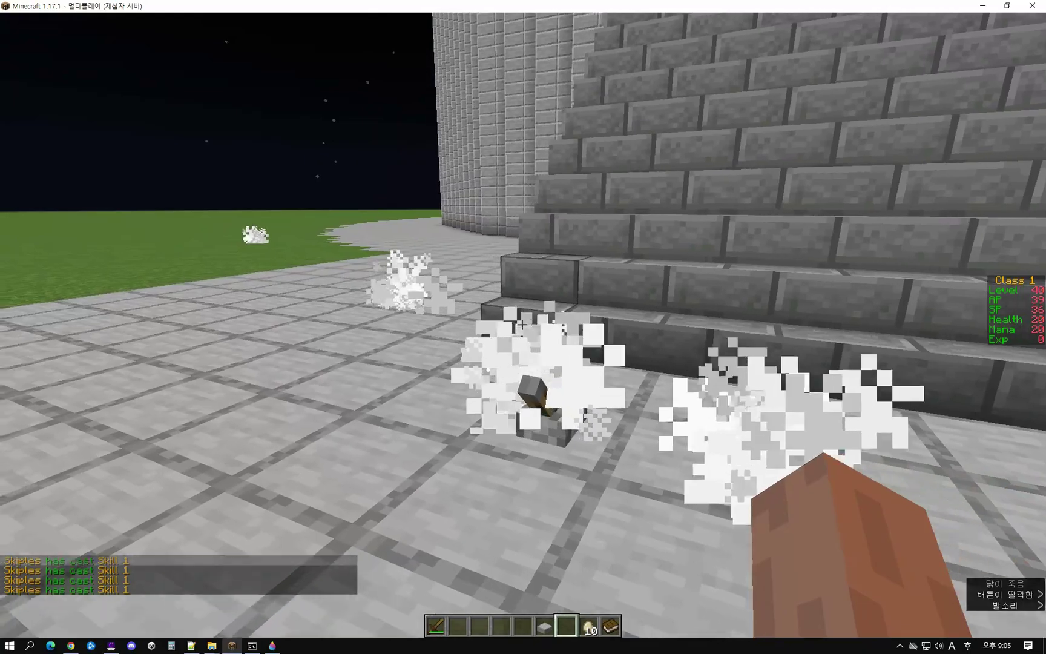
key(w)
key(s)
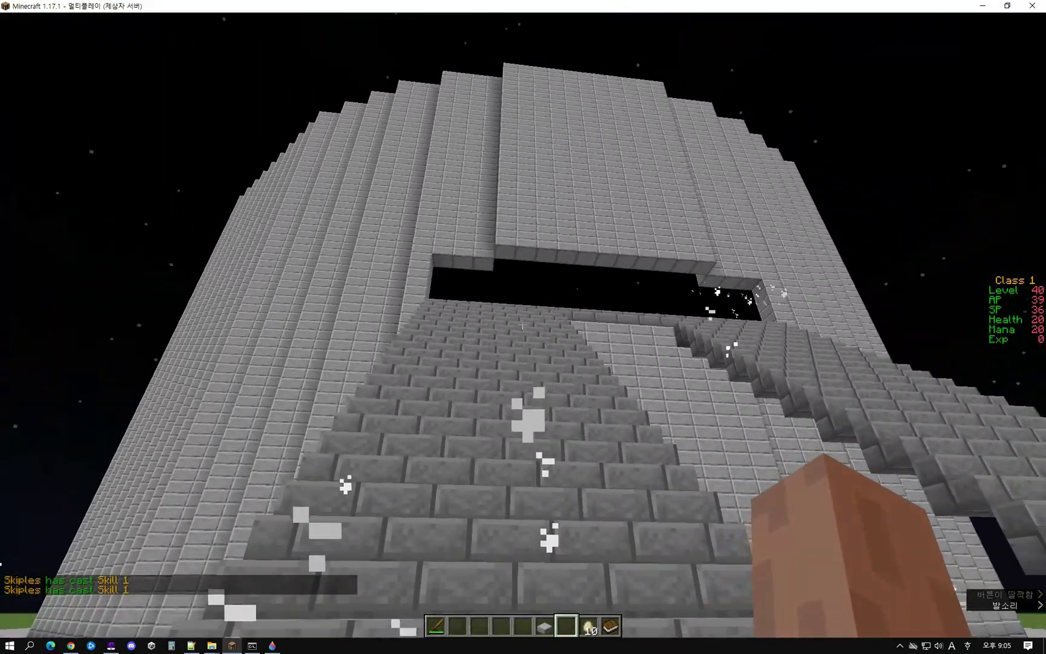
Return to the SkillAPI editor, reopen the Projectile mechanic and set its Cost to One.
key(alt+Tab)
click(174, 184)
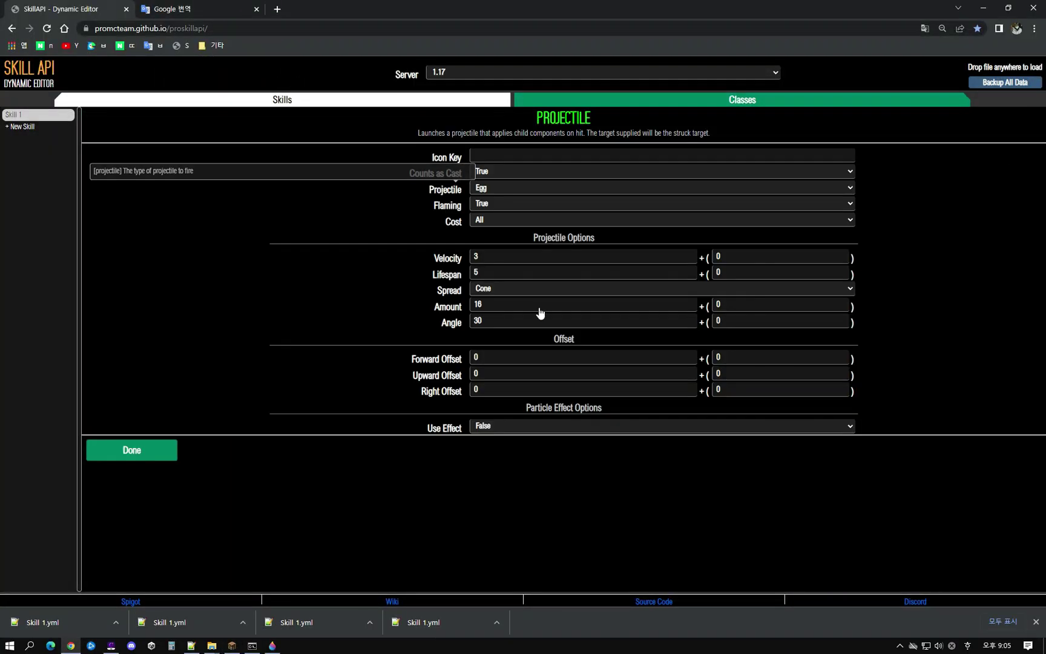
click(431, 311)
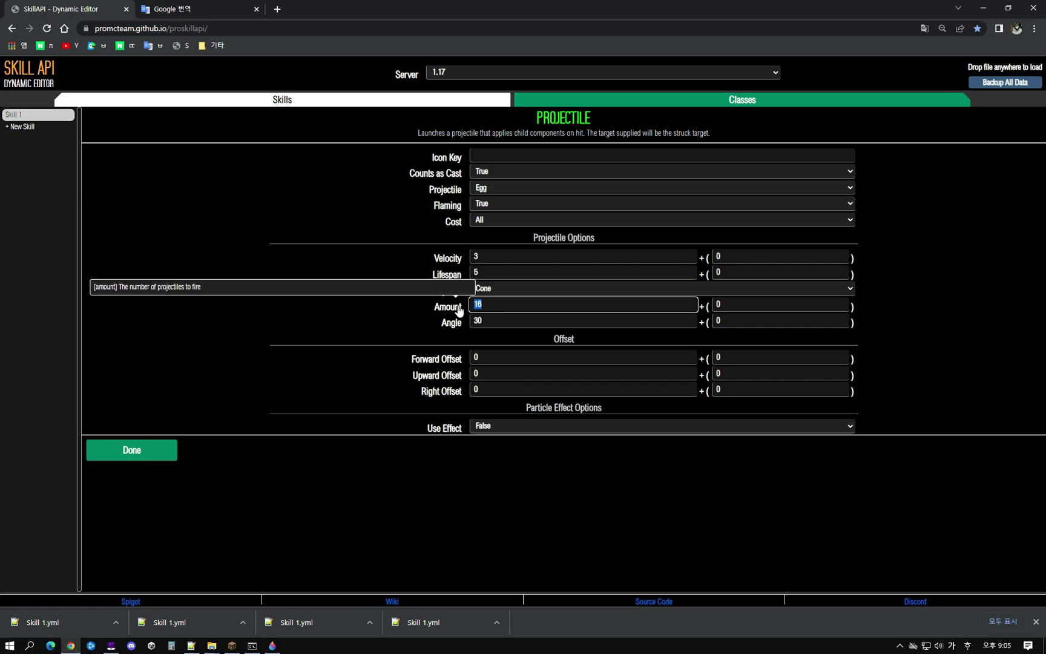
click(491, 221)
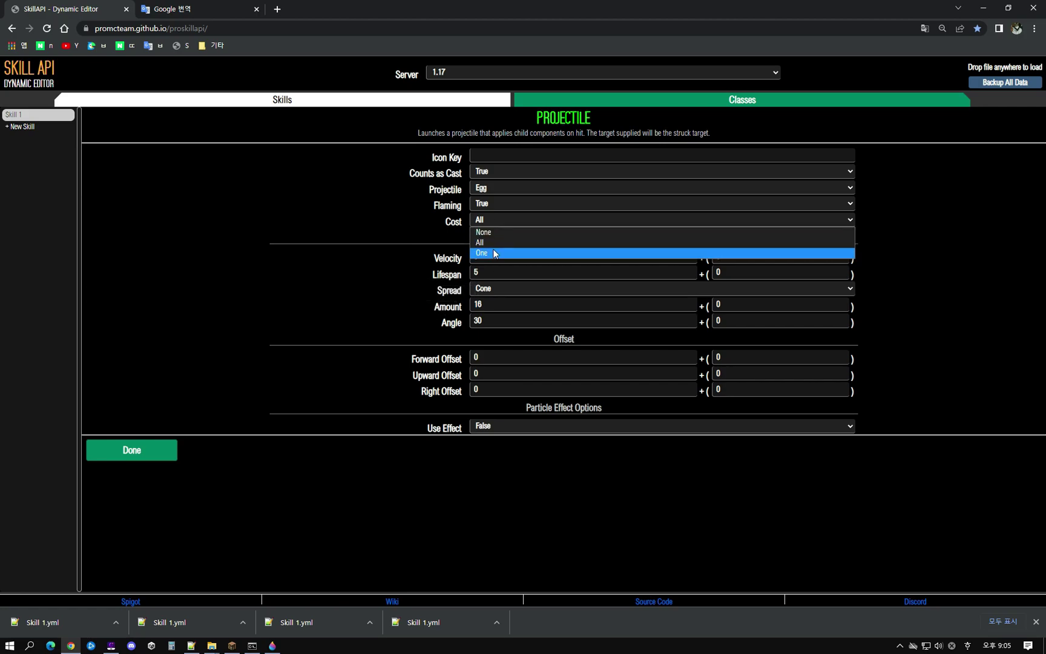
click(494, 253)
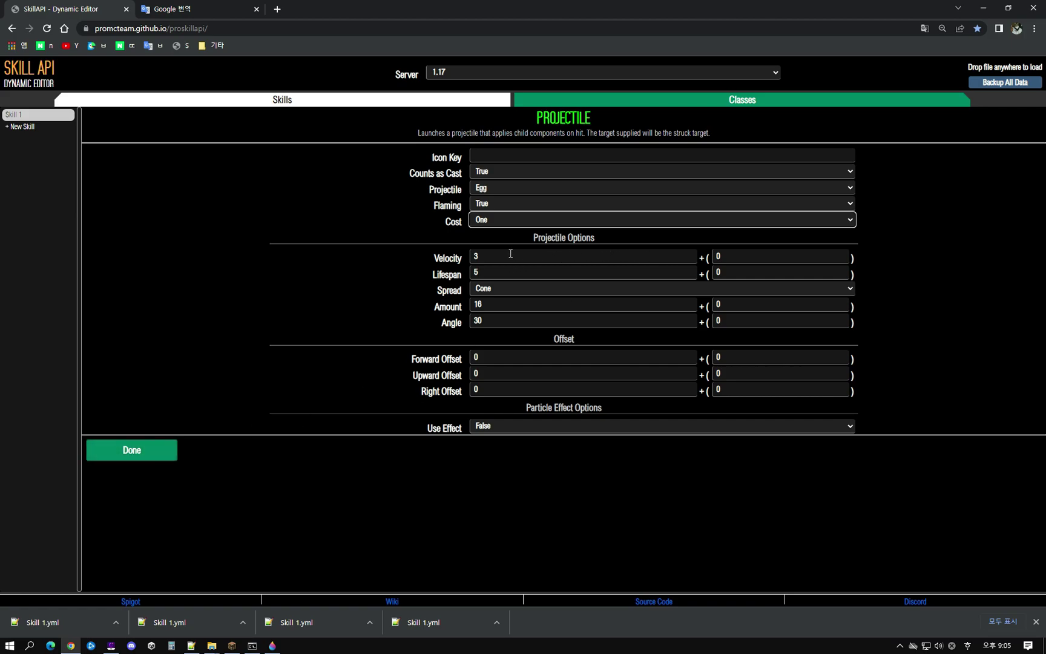
Set the projectile's Velocity to 1 and Lifespan to 1, and finish editing the mechanic.
drag(494, 256, 413, 266)
text(1)
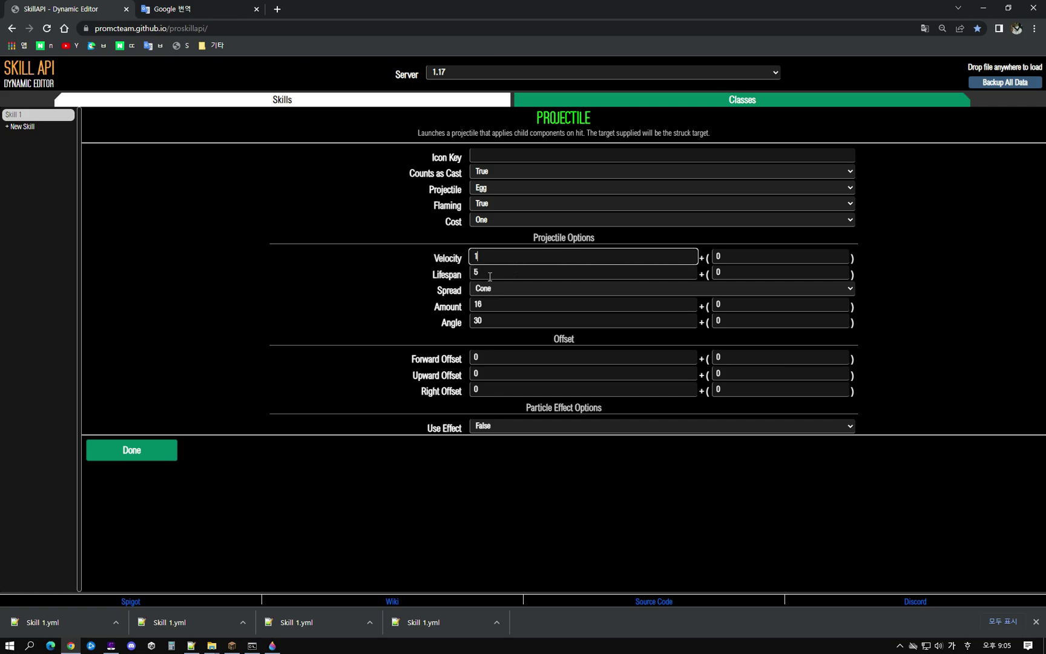
mouse_move(443, 283)
drag(479, 274, 451, 278)
text(1)
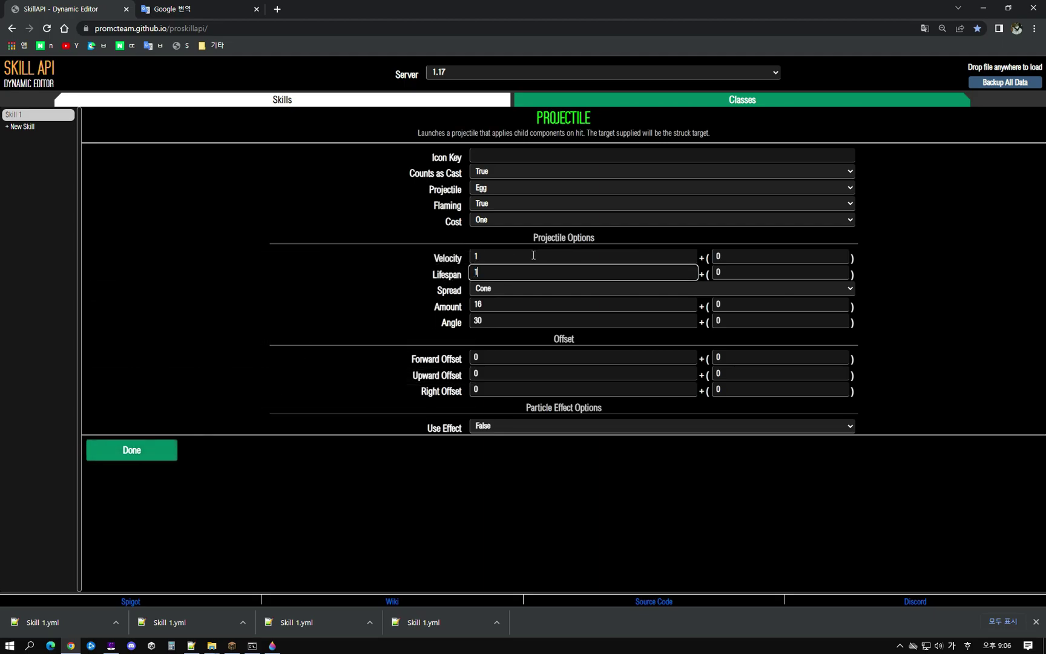
click(132, 449)
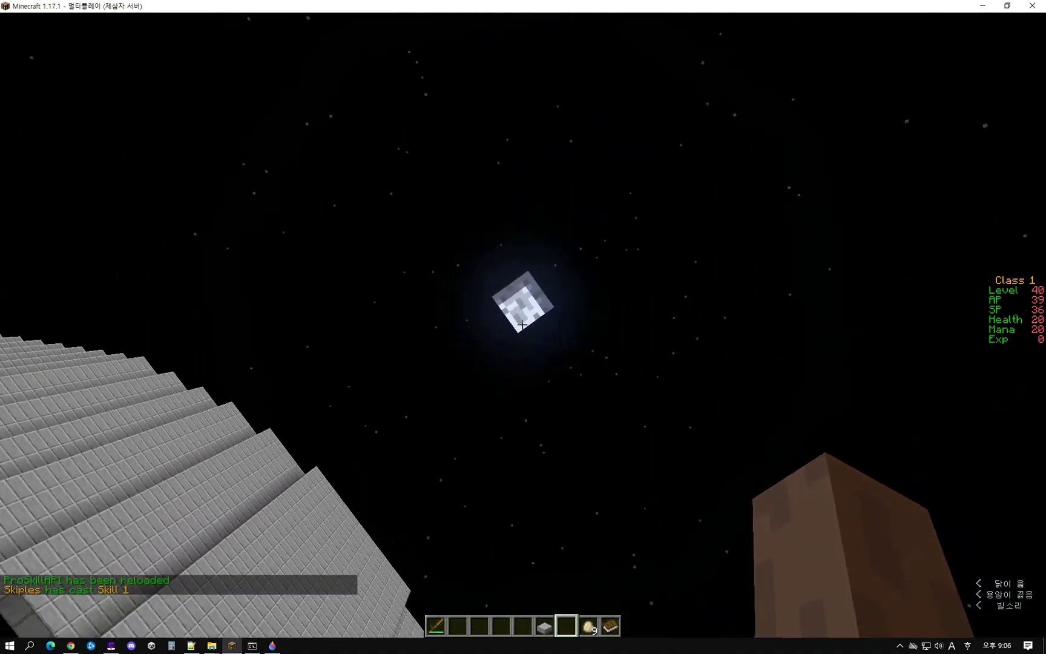
Cast Skill 1 repeatedly in Minecraft to test the one-egg cost with the new velocity and lifespan.
key(t)
key(Up)
key(Return)
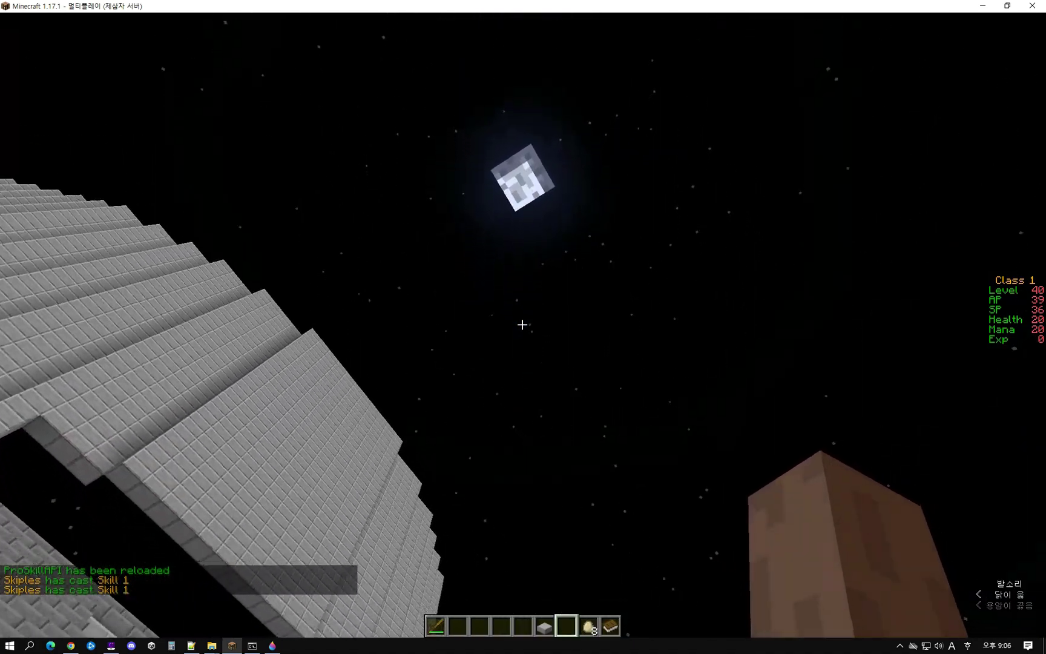
key(t)
key(Up)
key(Return)
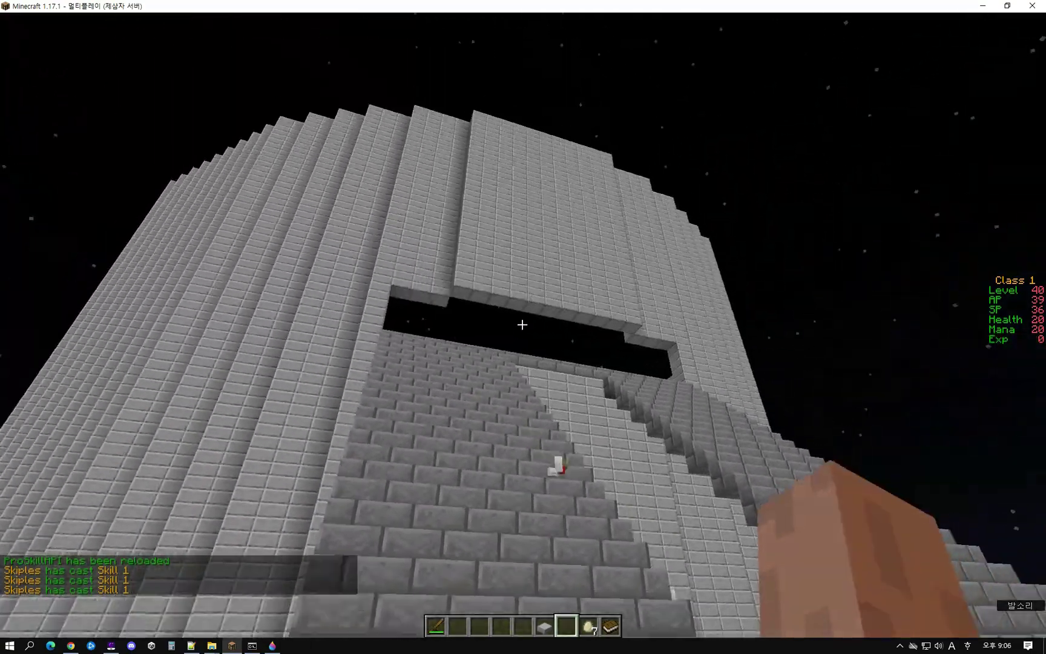
Clear the spawned chickens with the stone button and cast Skill 1 again toward the sky.
key(t)
key(Escape)
right_click(523, 324)
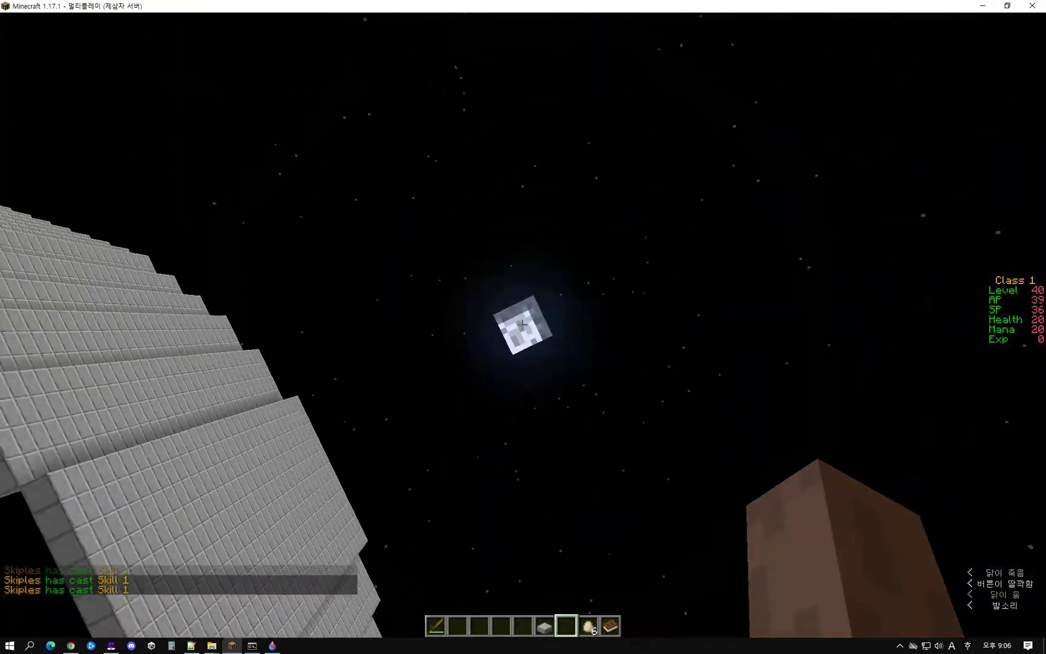
key(t)
key(Escape)
right_click(523, 327)
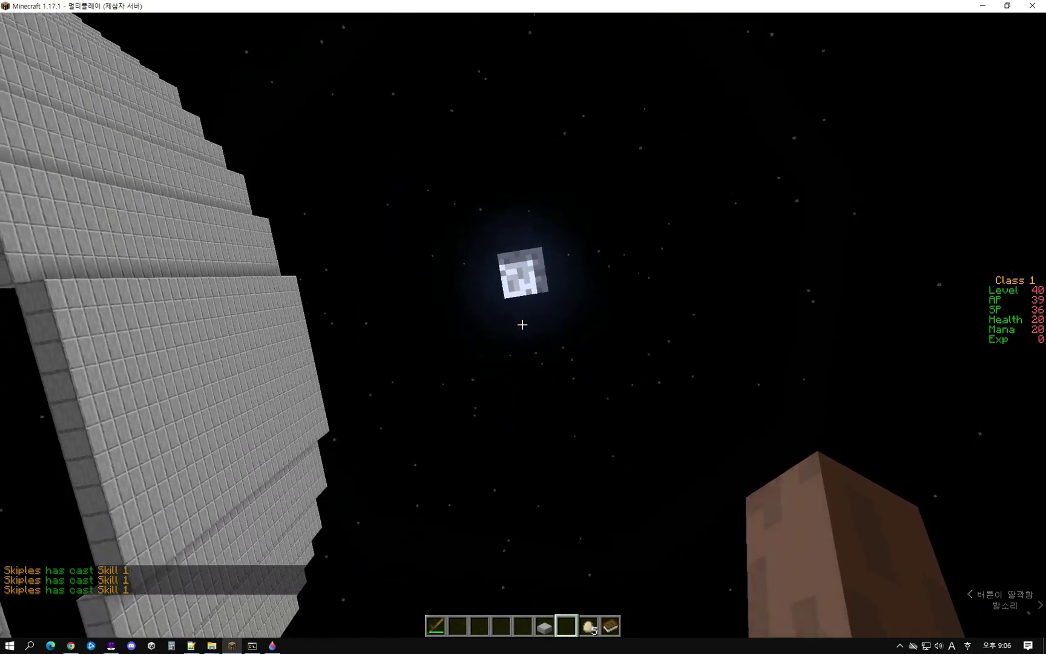
Return to the SkillAPI editor, review the Projectile mechanic's Spread options and set its Amount to 2.
key(alt+Tab)
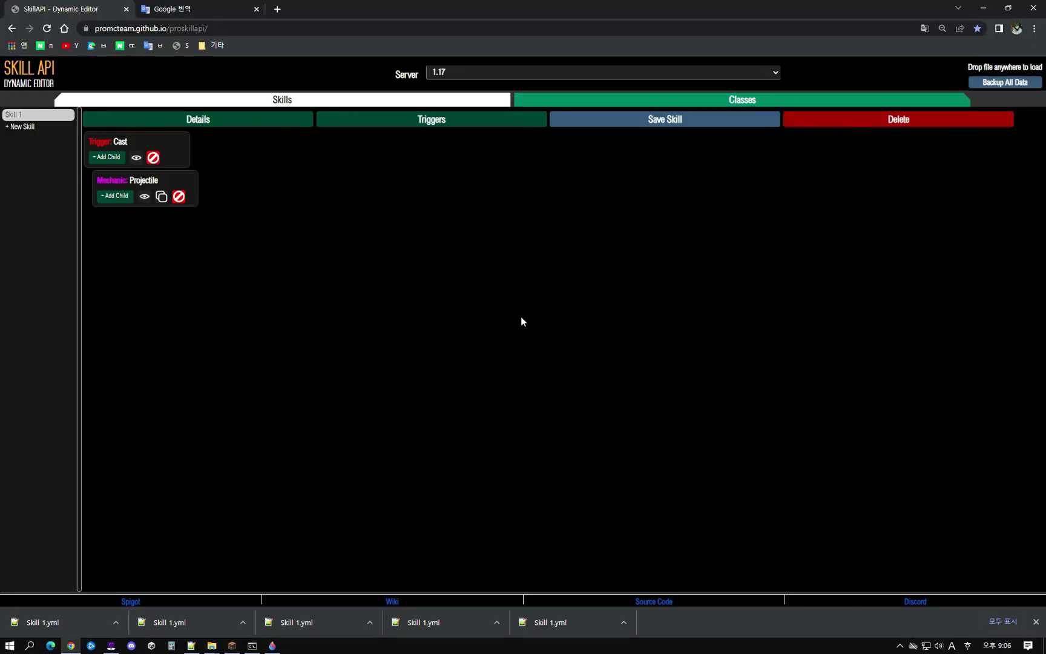
click(157, 182)
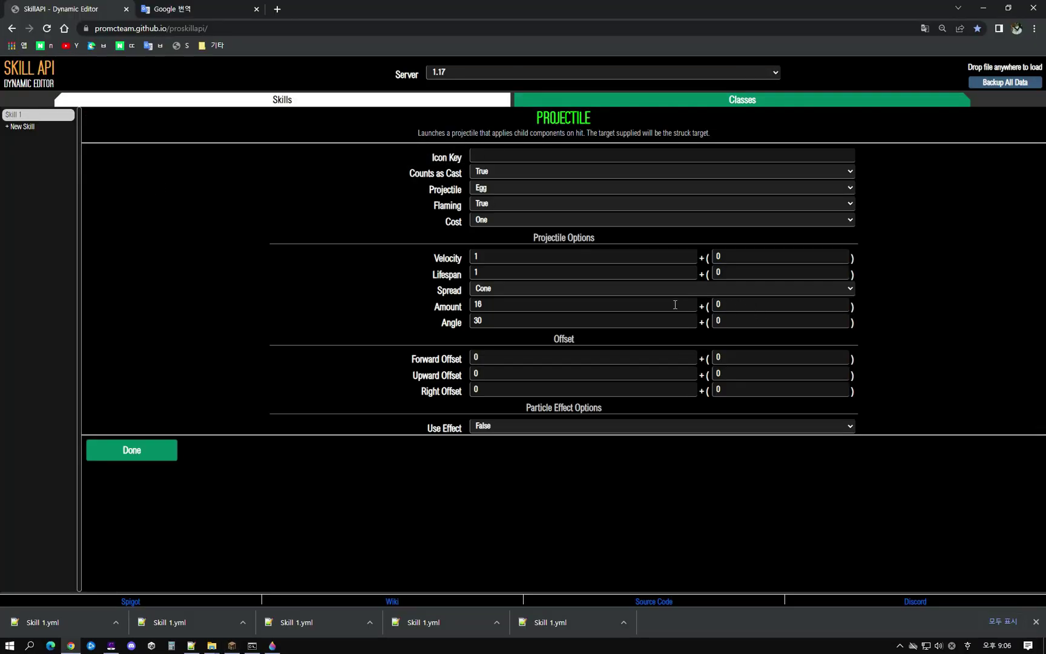
click(554, 289)
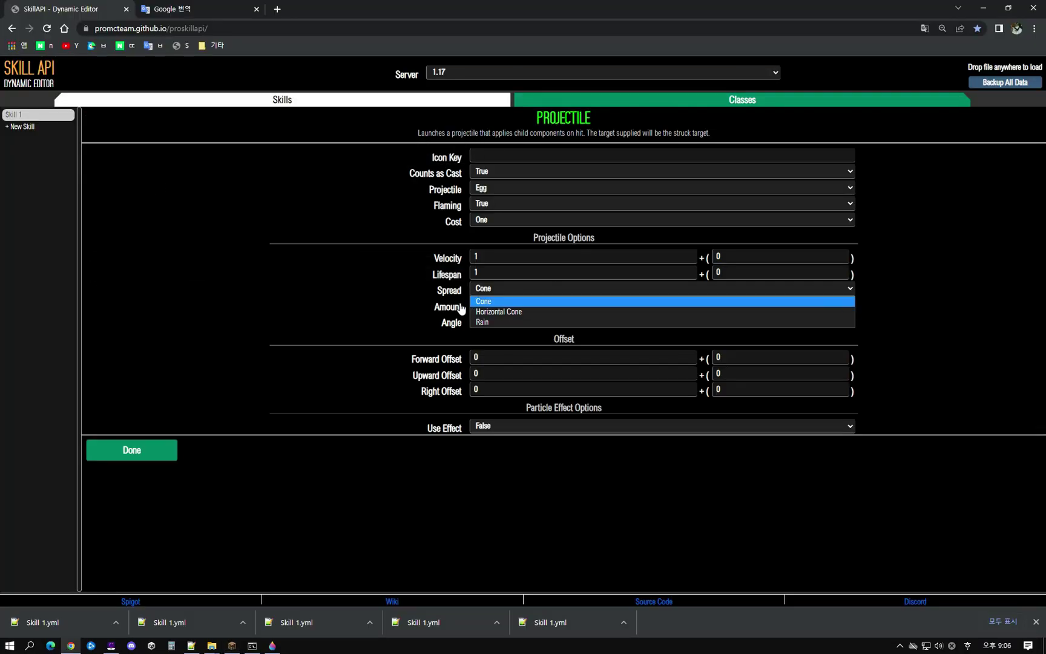
click(414, 309)
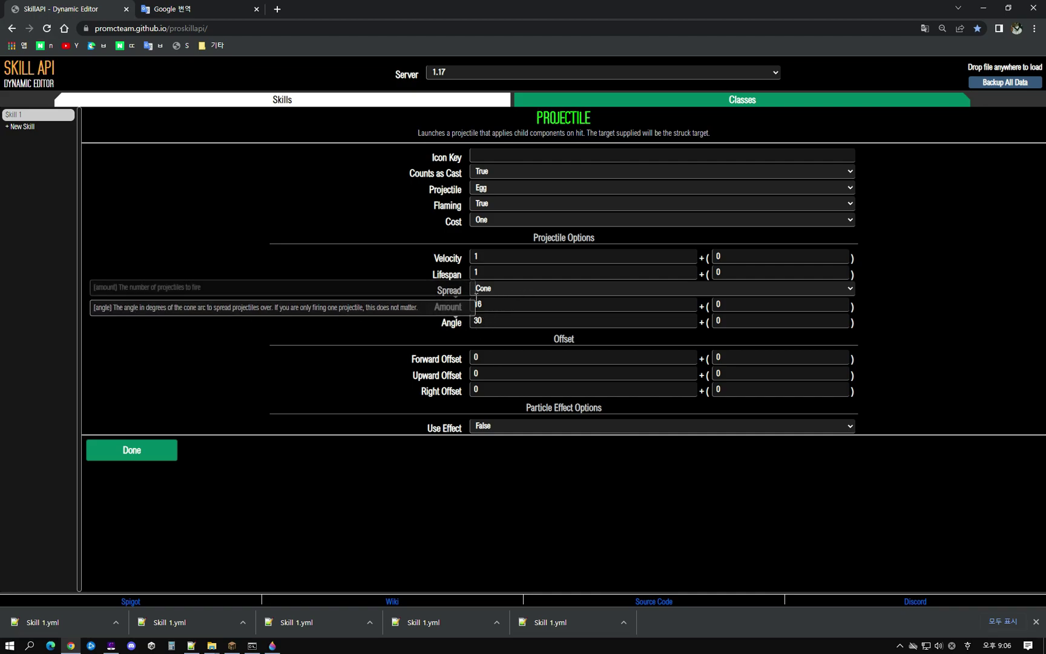
click(492, 290)
click(454, 320)
double_click(478, 321)
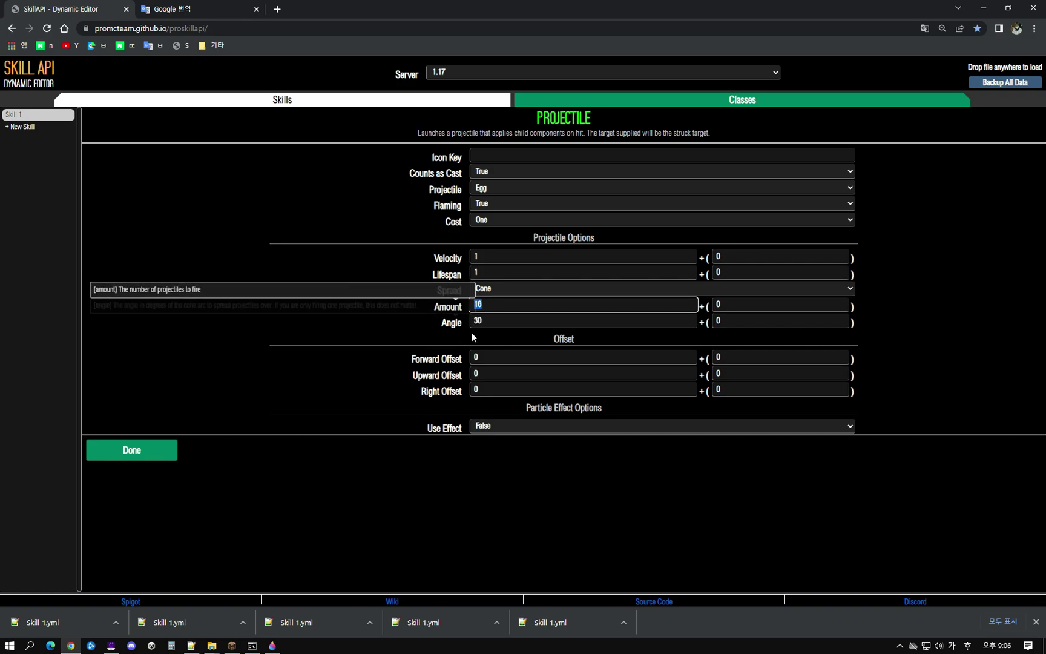
click(170, 451)
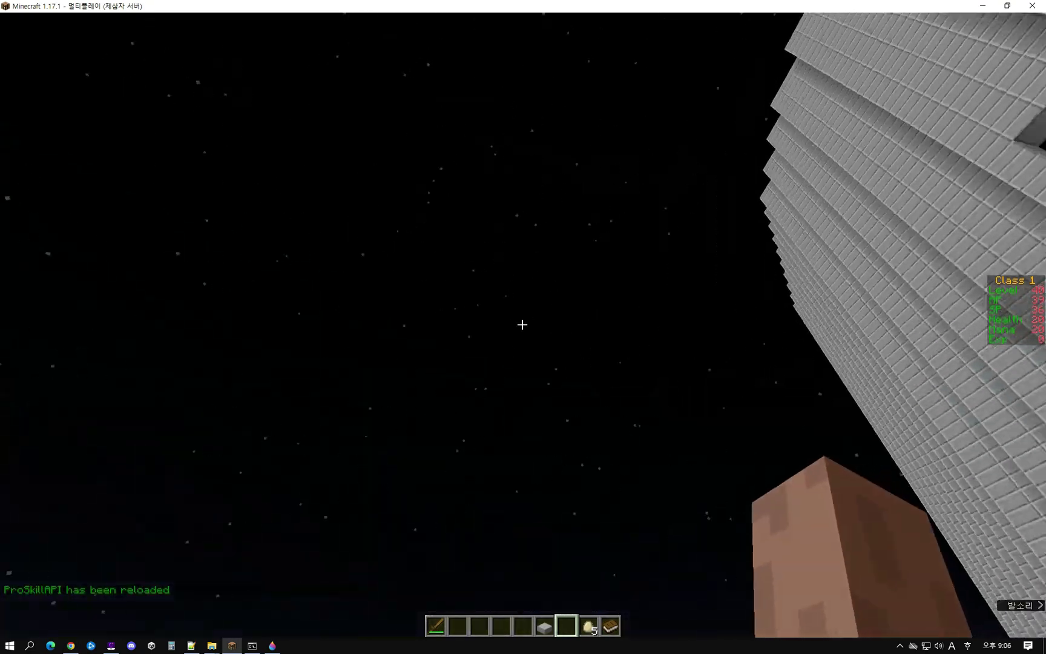
Switch to Minecraft, reload ProSkillAPI and test the two-projectile version with "/class cast skill 1".
key(t)
key(Up)
key(Return)
key(t)
key(Up)
key(Up)
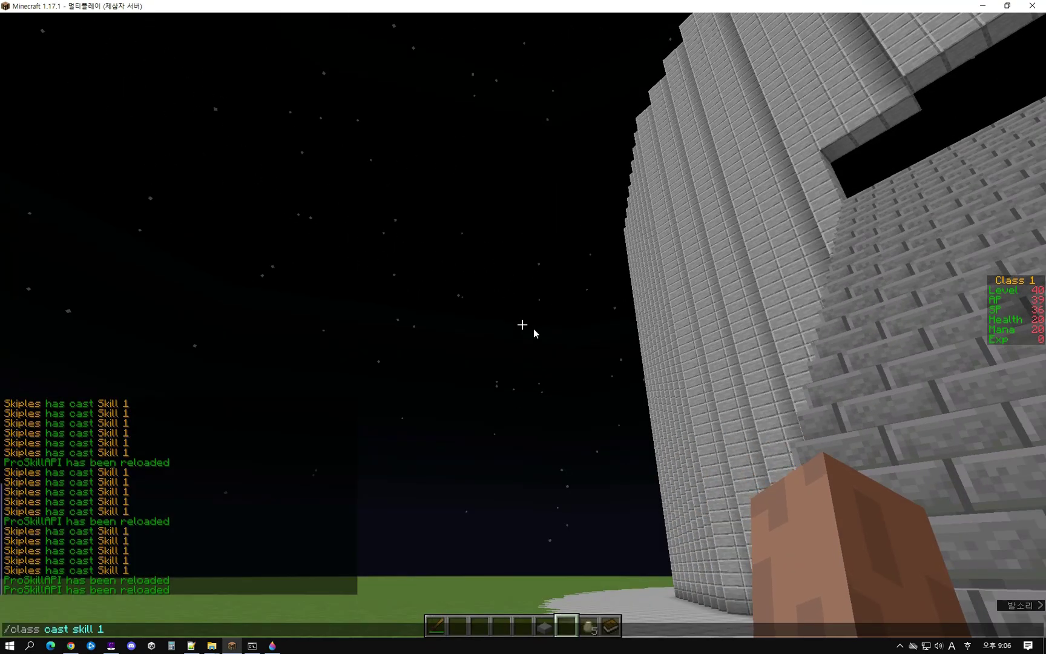
key(Return)
Return to the SkillAPI editor, set the Projectile mechanic's Angle to 180 and finish editing it.
key(alt+Tab)
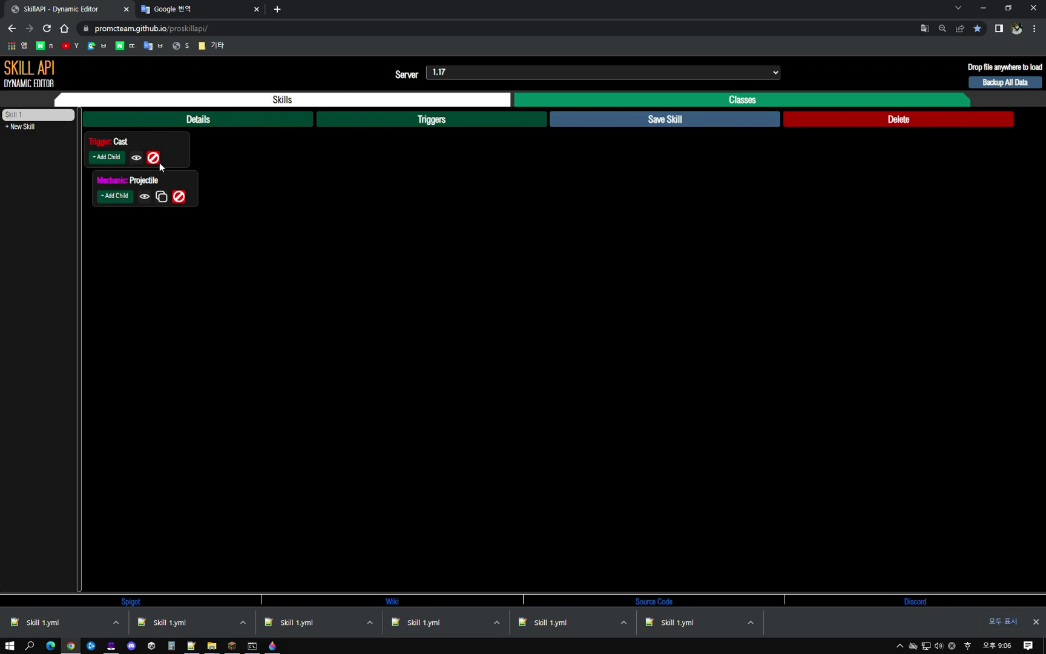
click(148, 179)
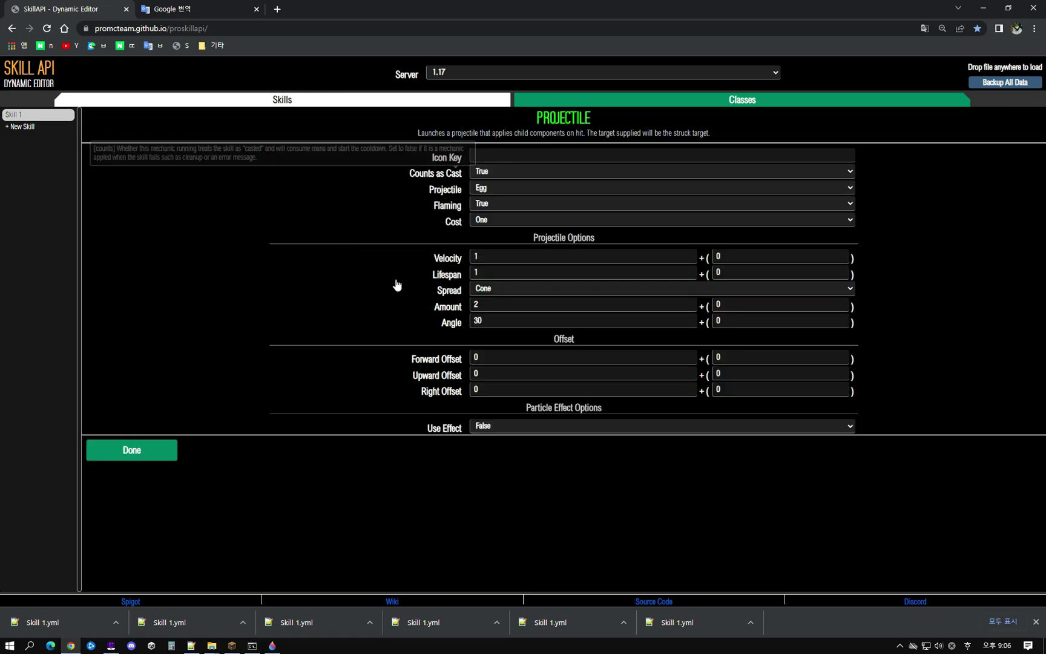
drag(487, 320, 444, 322)
text(180)
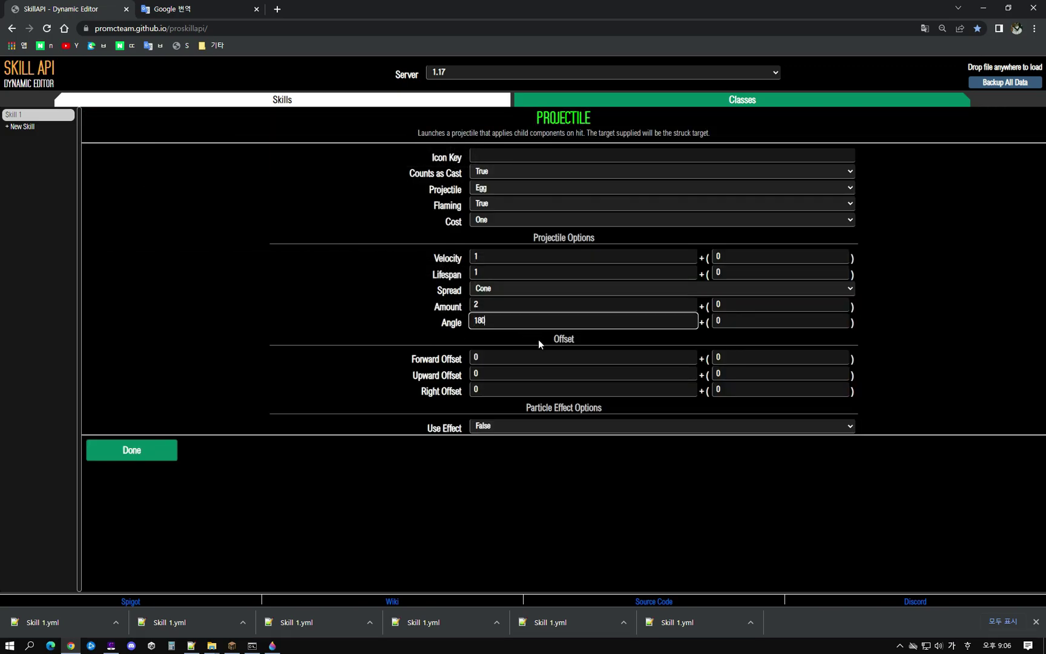
click(132, 450)
Save the skill as Skill 1 in the plugin's dynamic skill folder, replacing the existing YML file.
click(699, 125)
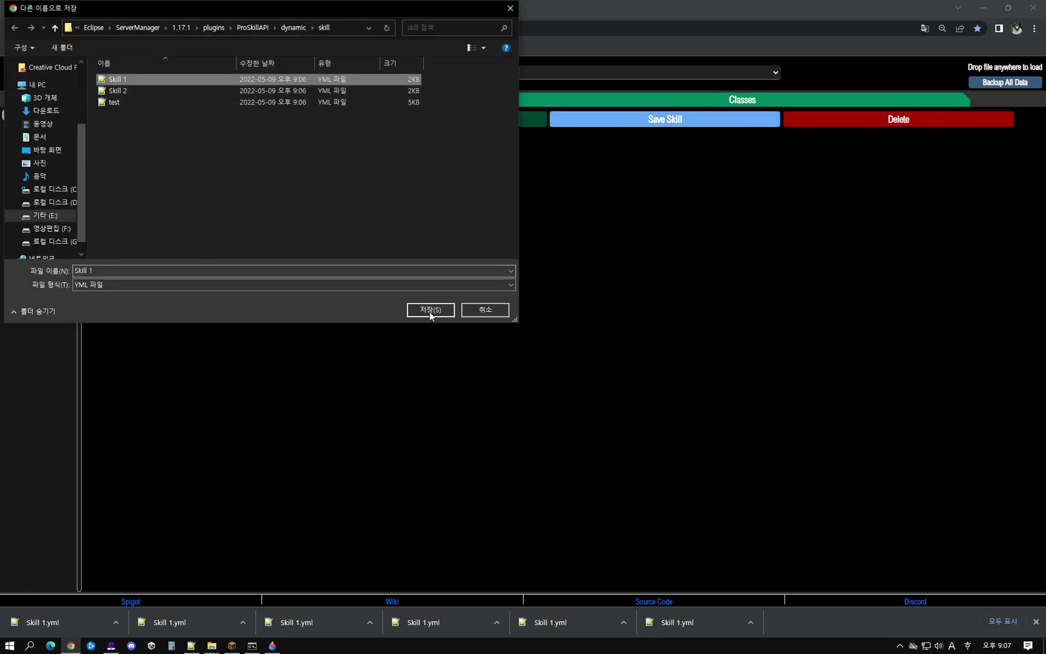
click(430, 310)
click(544, 327)
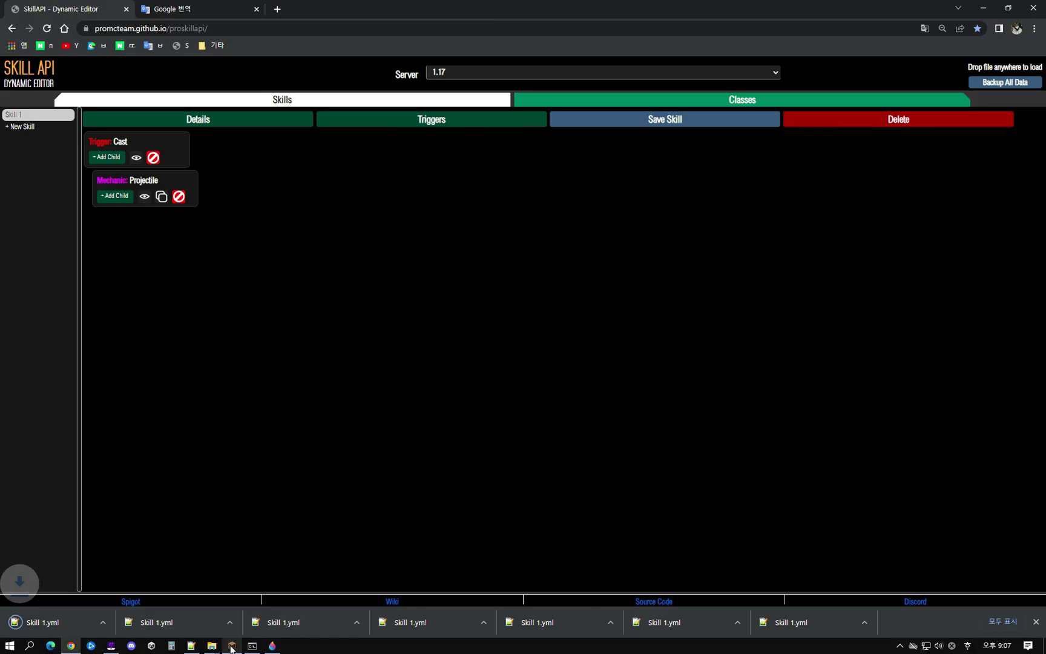
Switch to Minecraft, reload ProSkillAPI with "/class reload" and cast Skill 1 to test the 180-degree angle.
click(231, 647)
key(Escape)
key(t)
key(Up)
key(Return)
key(t)
key(Up)
key(Up)
key(Return)
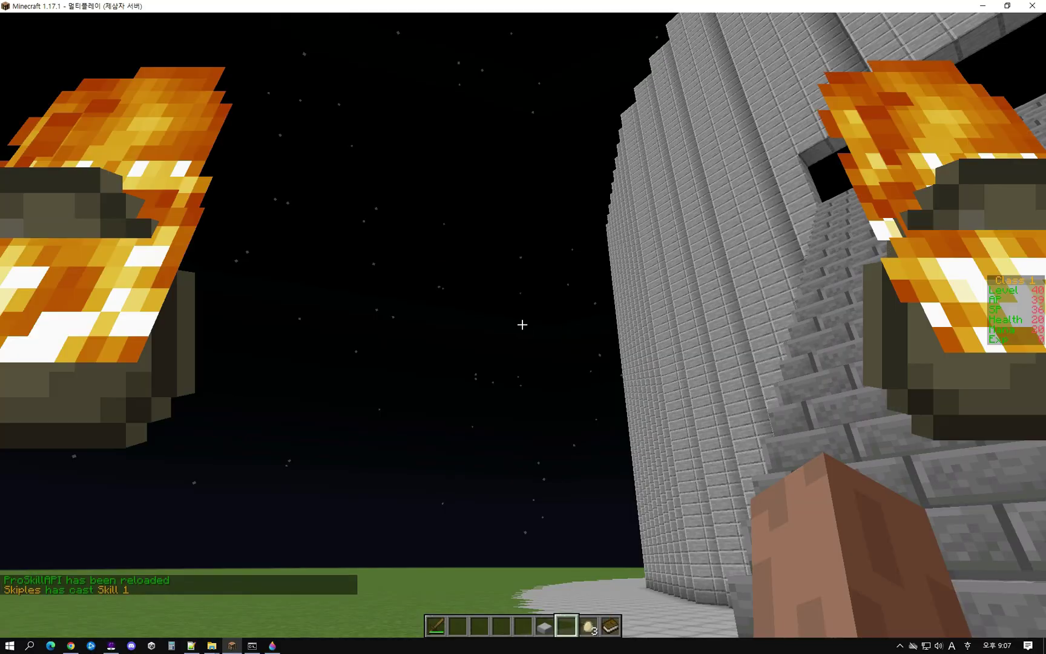
Examine the 180-degree projectiles from the back and front third-person views by casting Skill 1 several more times.
key(F5)
key(t)
key(Up)
key(Return)
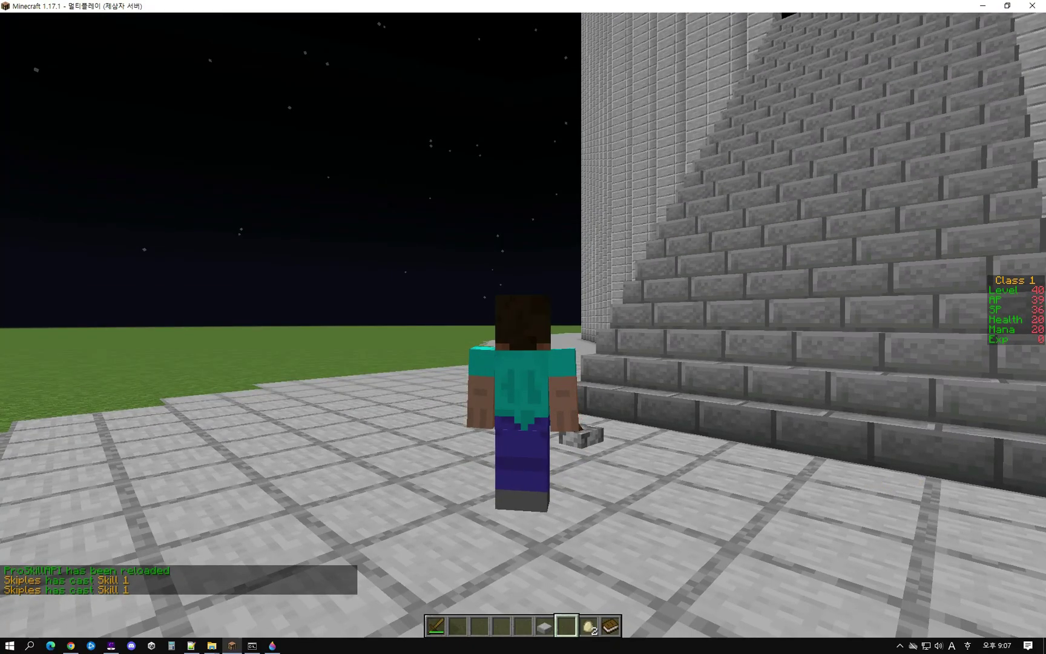
key(F5)
key(t)
key(Up)
key(Return)
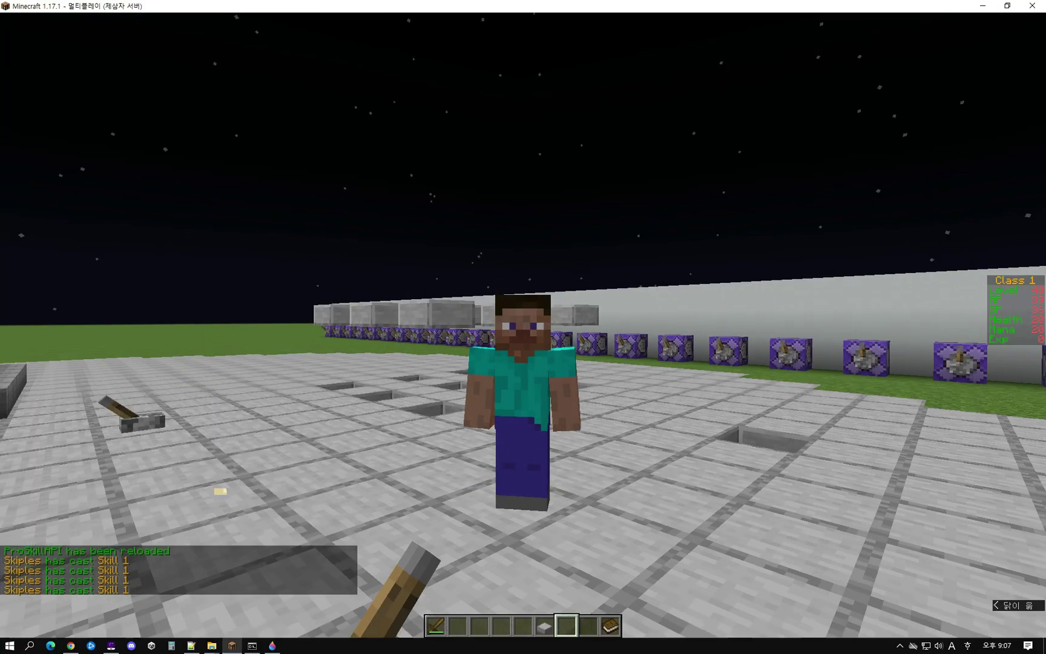
key(t)
key(Up)
key(Return)
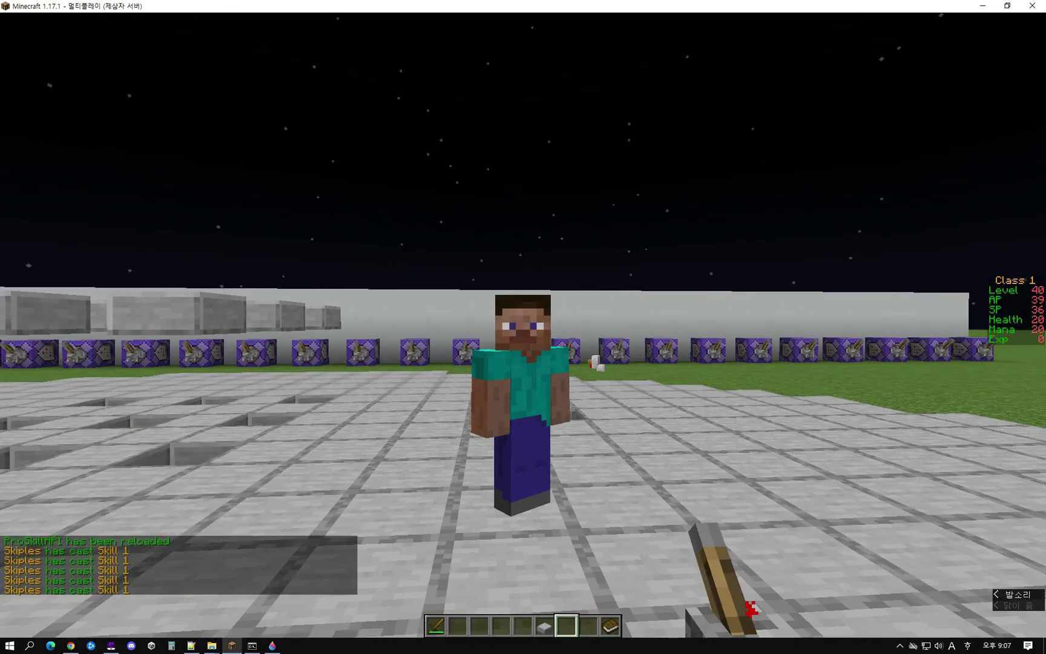
Return to the SkillAPI editor, reopen the Projectile mechanic and set its Spread to Horizontal Cone.
key(alt+Tab)
click(151, 176)
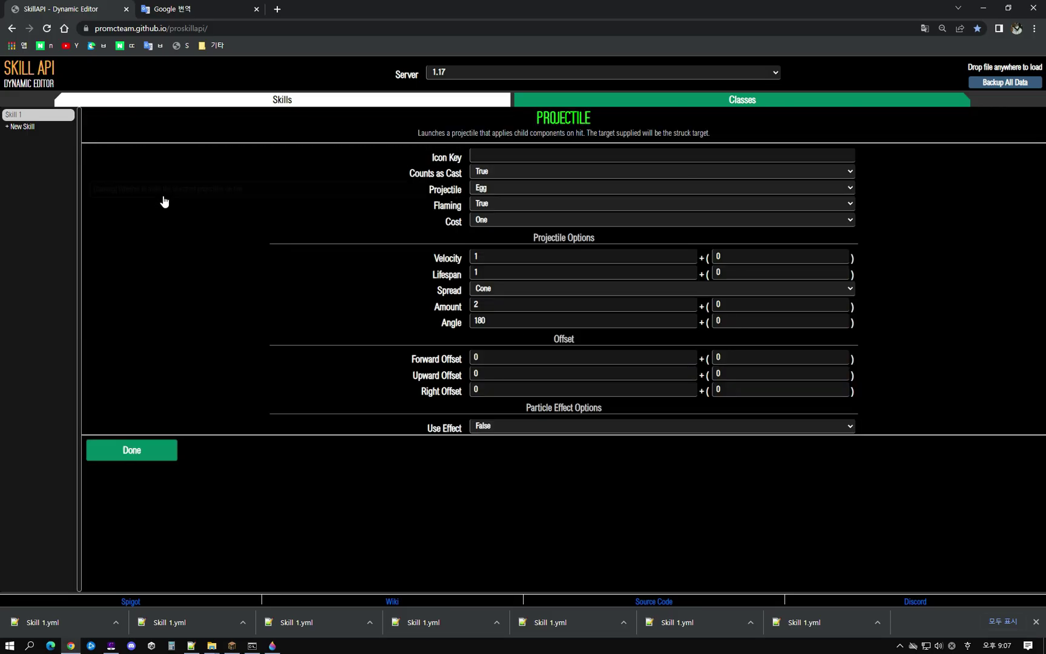
double_click(496, 321)
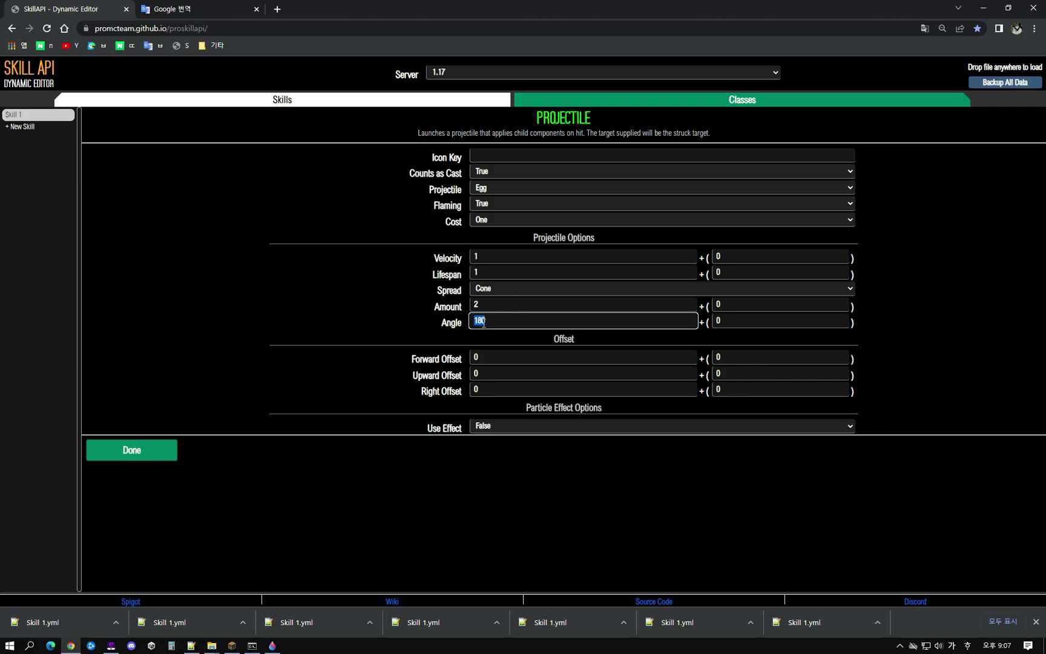
click(524, 289)
click(505, 312)
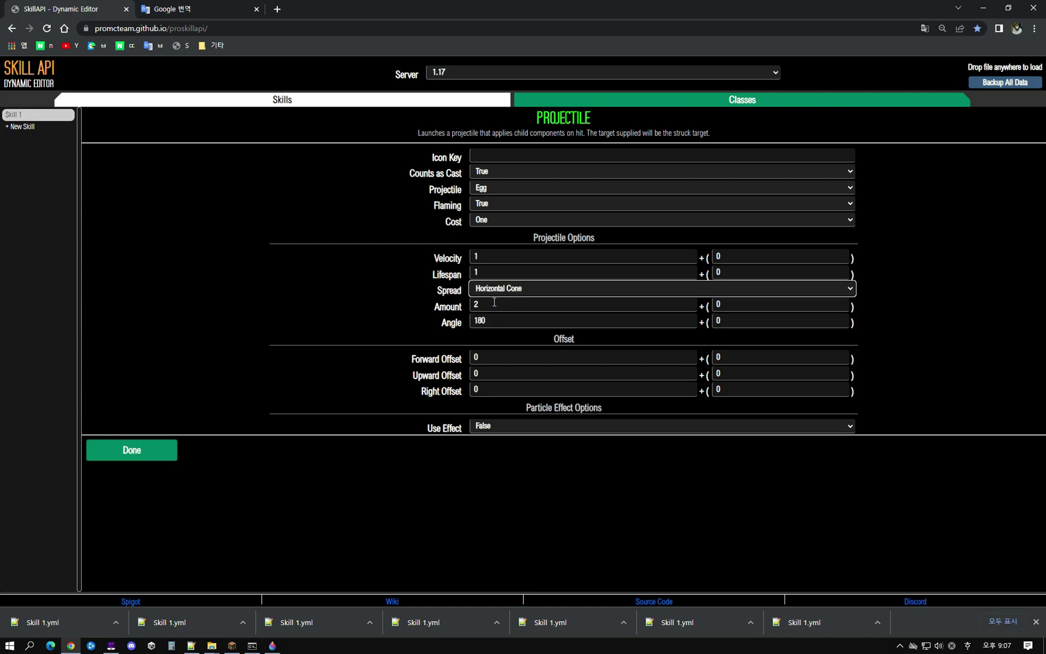
Set the Projectile mechanic's Angle to 30, Amount to 3 and Cost to None, and finish editing it.
key(Tab)
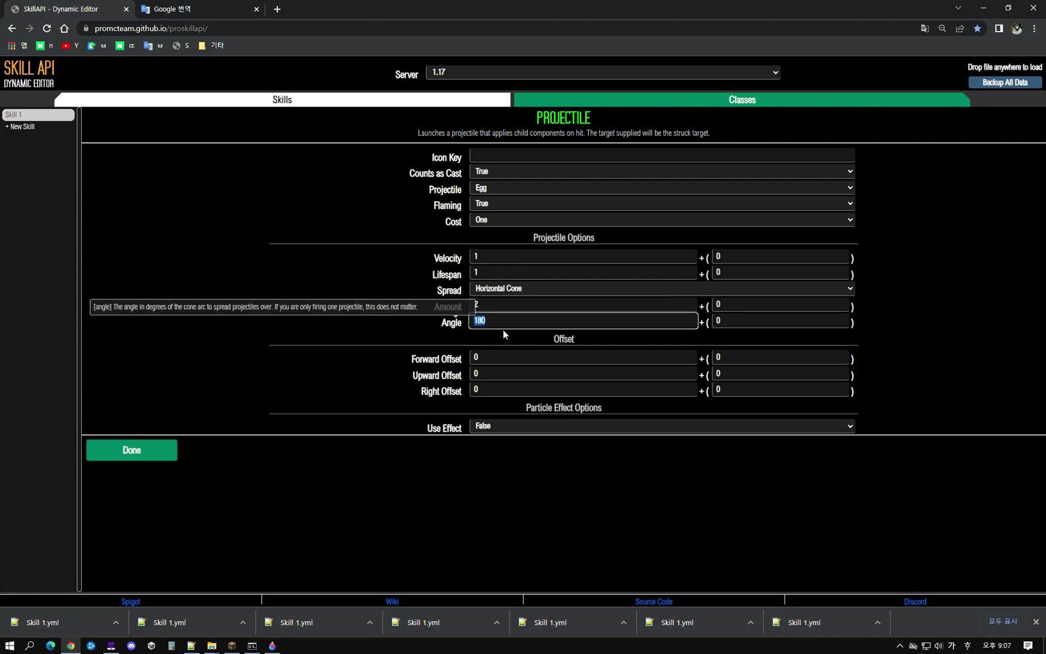
text(30)
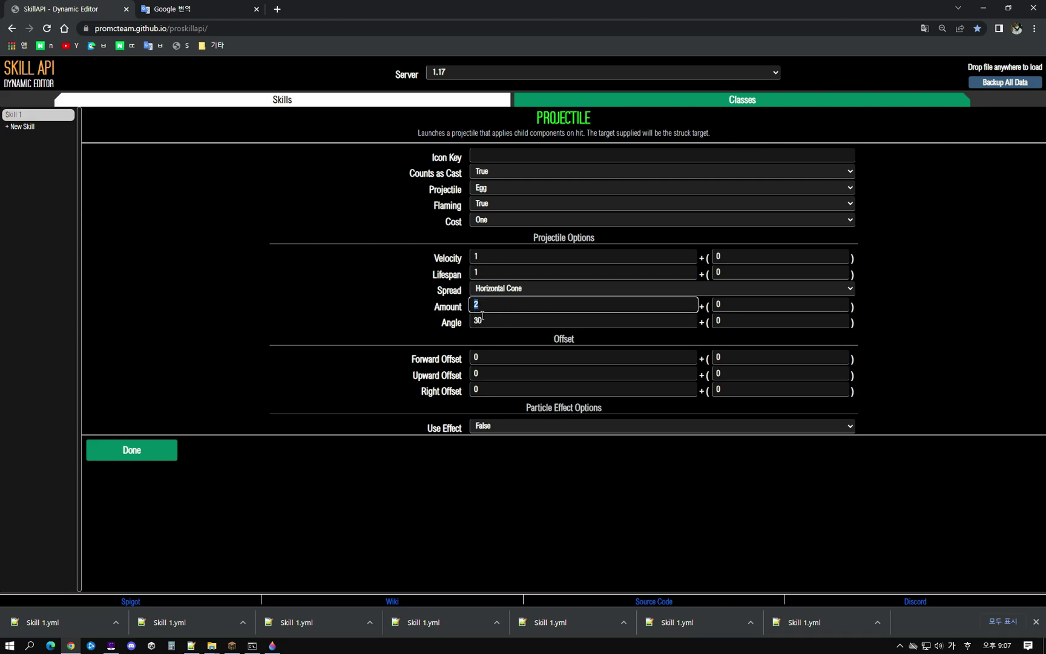
click(512, 220)
click(490, 233)
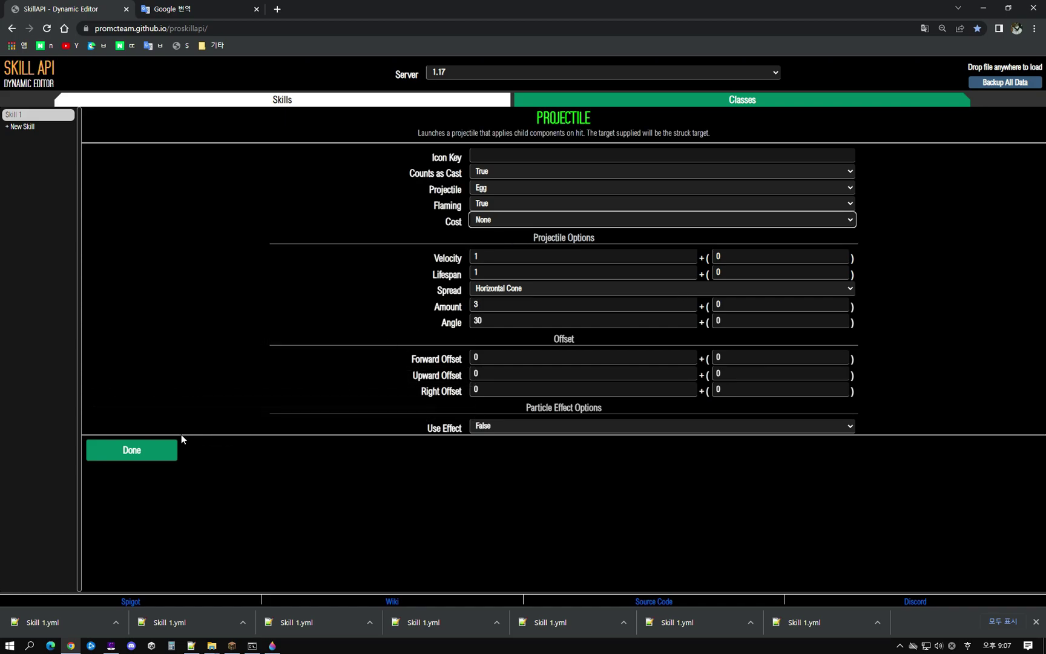
click(682, 231)
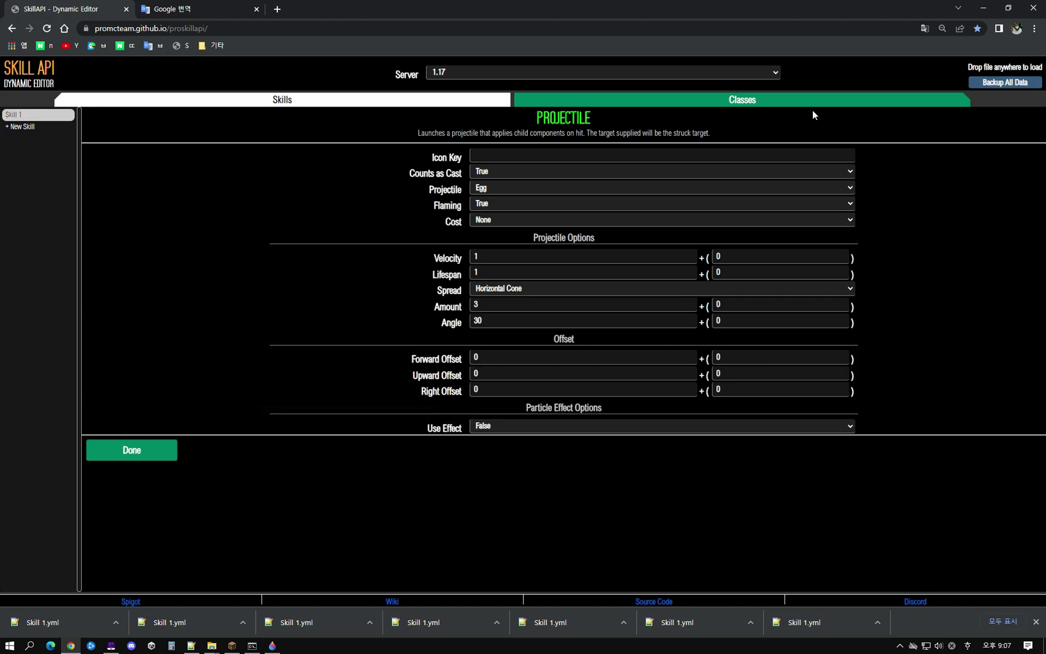
click(147, 449)
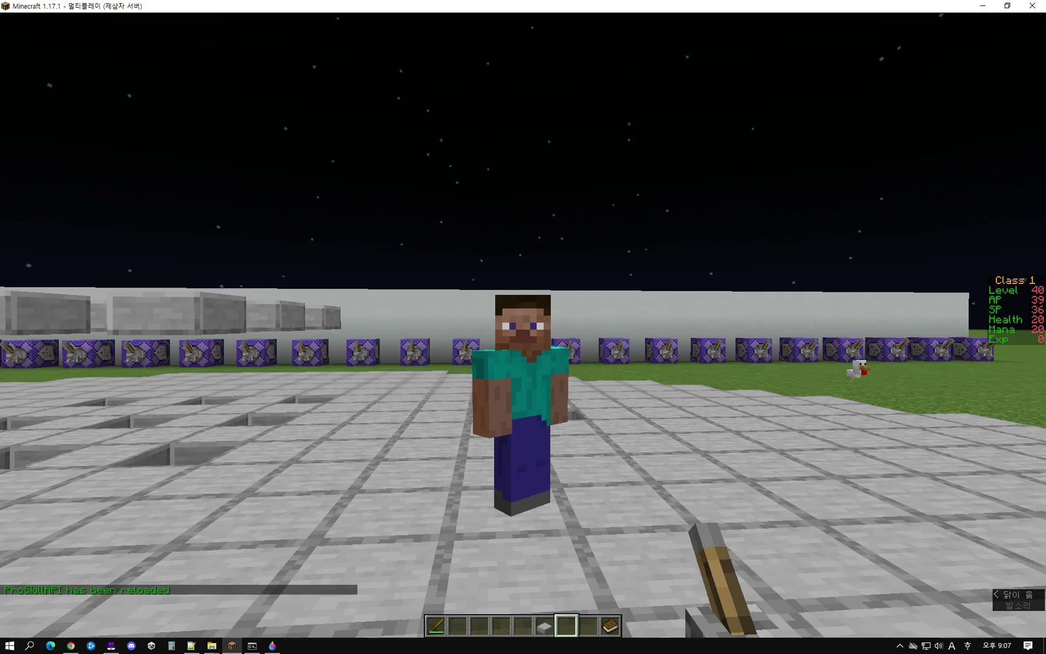
Switch to Minecraft, restore the first-person view and reload the plugin with "/class reload".
key(F5)
key(t)
key(Up)
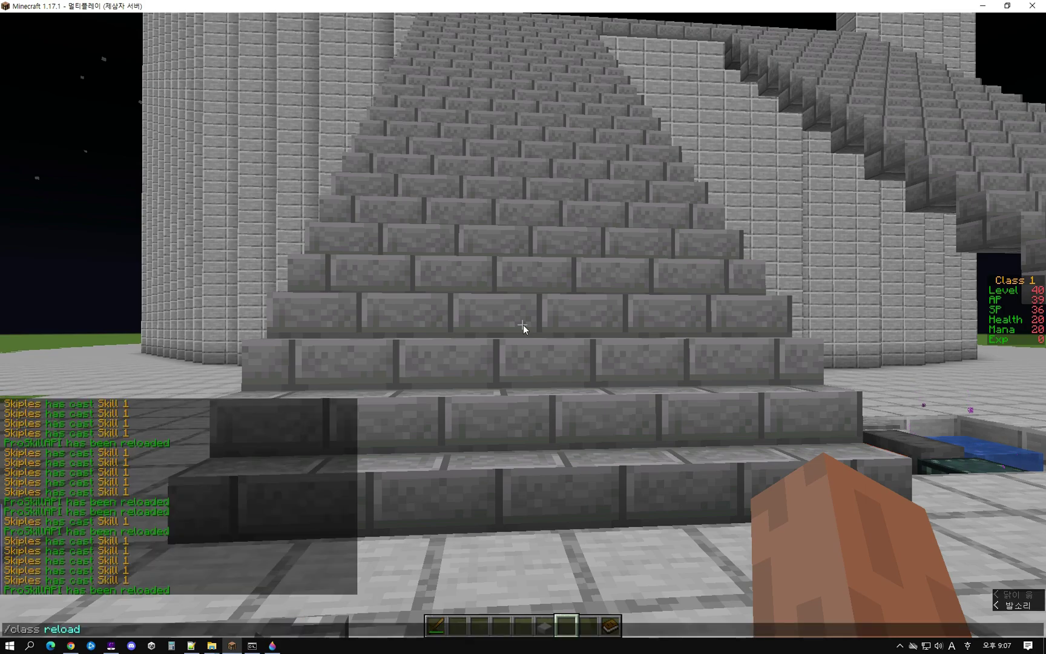
key(Return)
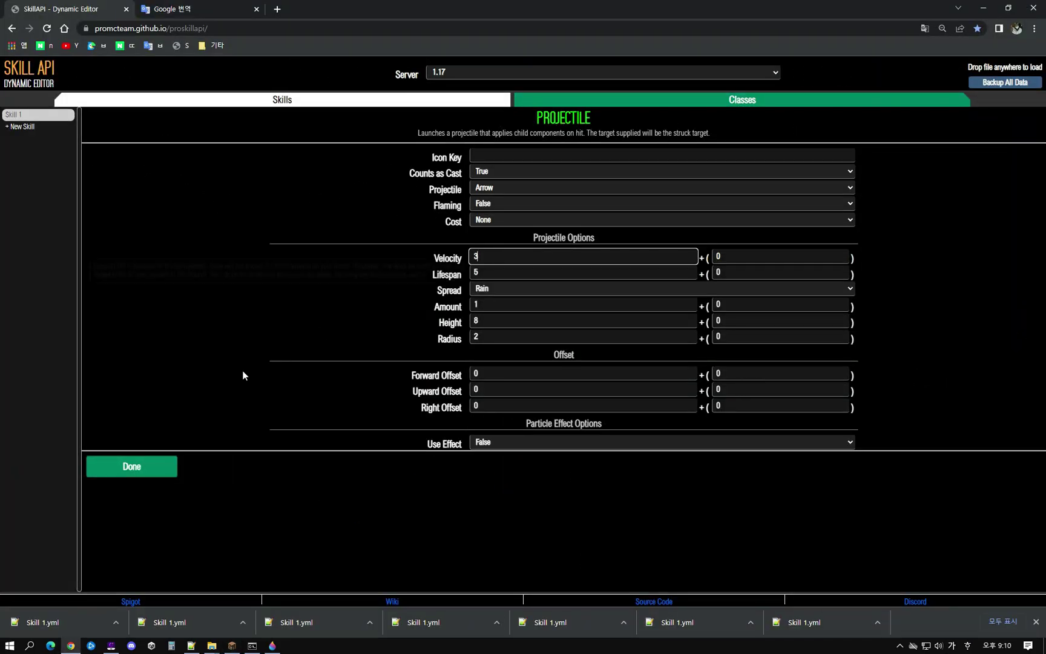
In the SkillAPI editor's Rain-spread Projectile mechanic, set Projectile to Egg, Velocity to 1 and Flaming to True.
click(508, 189)
click(502, 211)
click(505, 205)
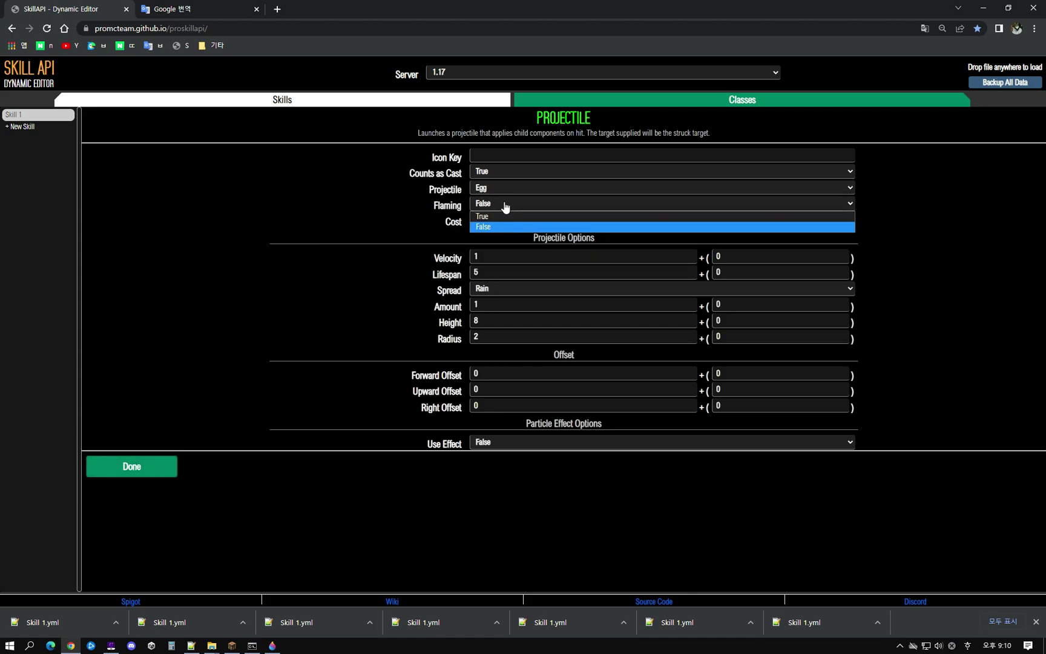
click(502, 216)
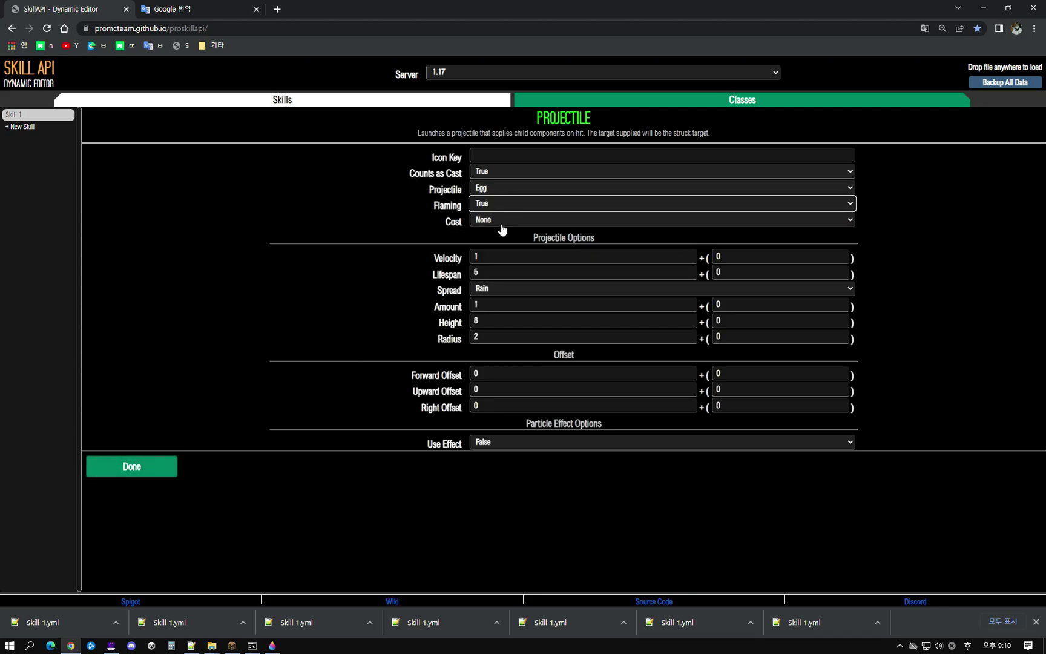
Set the Projectile mechanic's Lifespan to 1 and Amount to 3, and finish editing it.
double_click(491, 271)
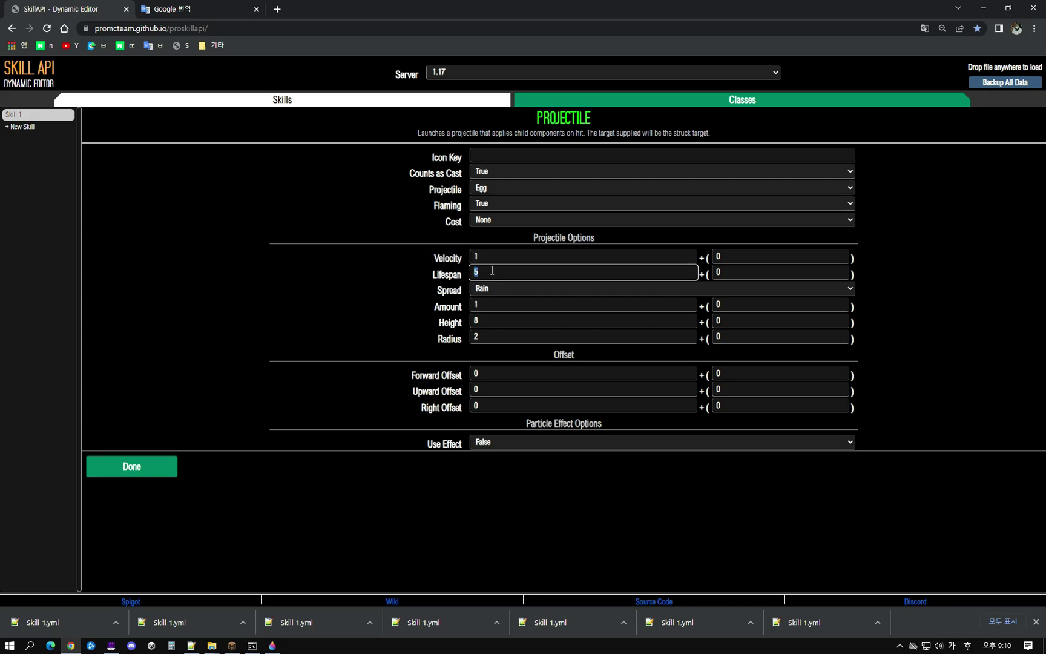
double_click(490, 306)
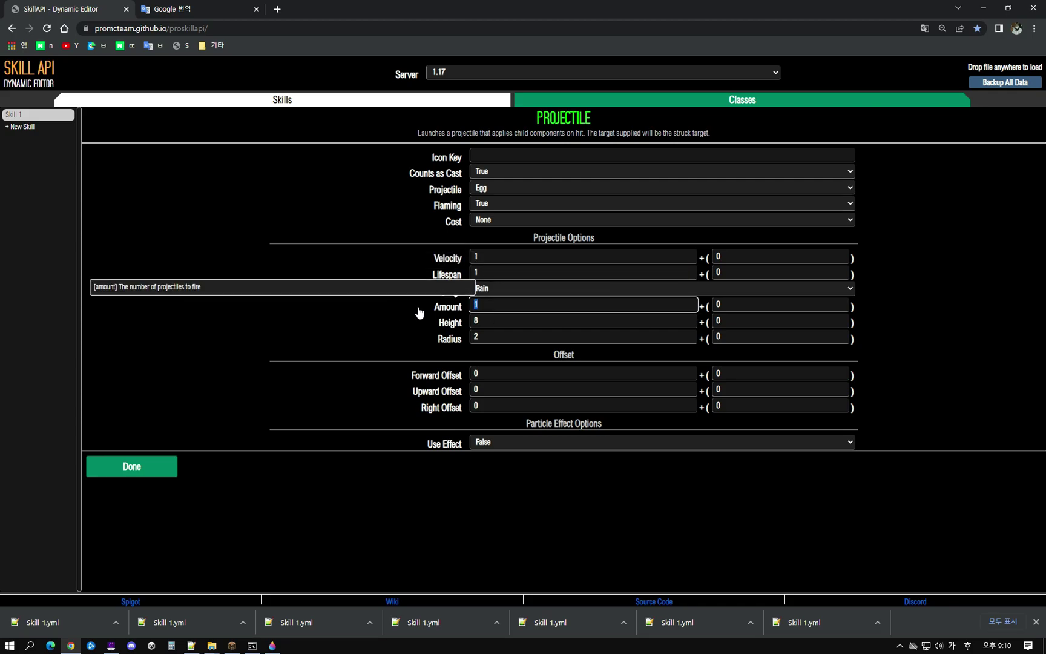
text(3)
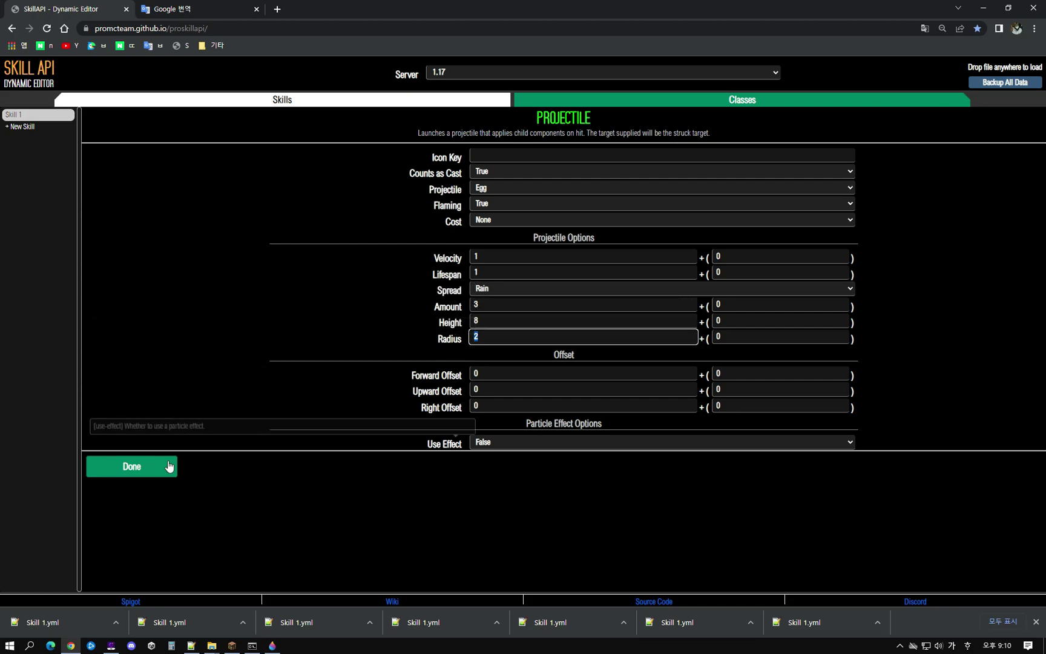
click(168, 466)
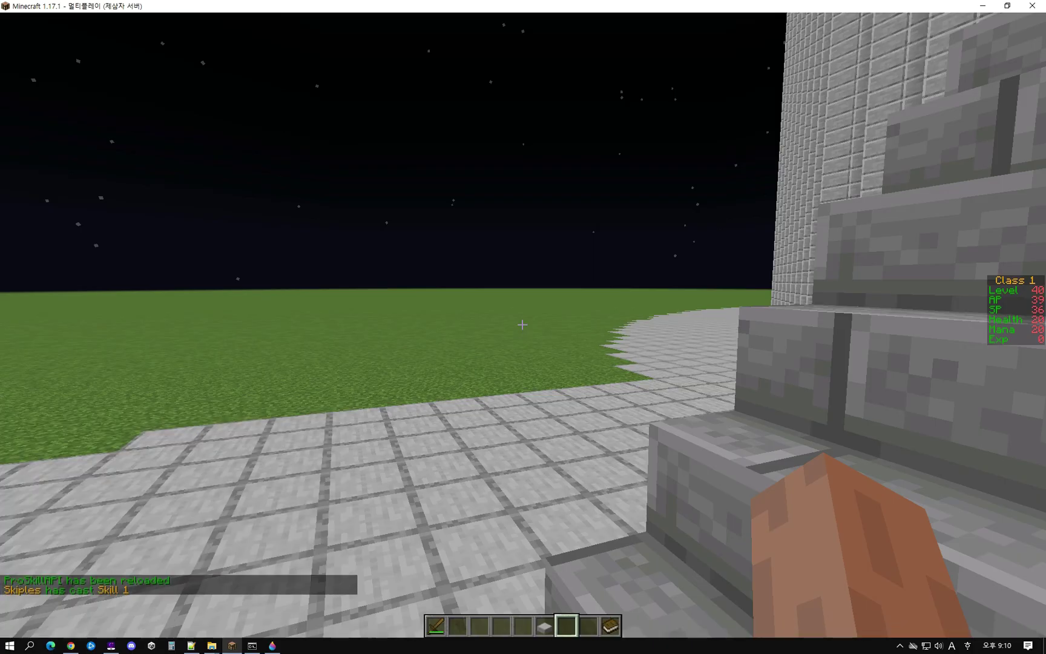
Test the Rain spread in Minecraft by casting Skill 1 in third-person view while looking up.
key(s)
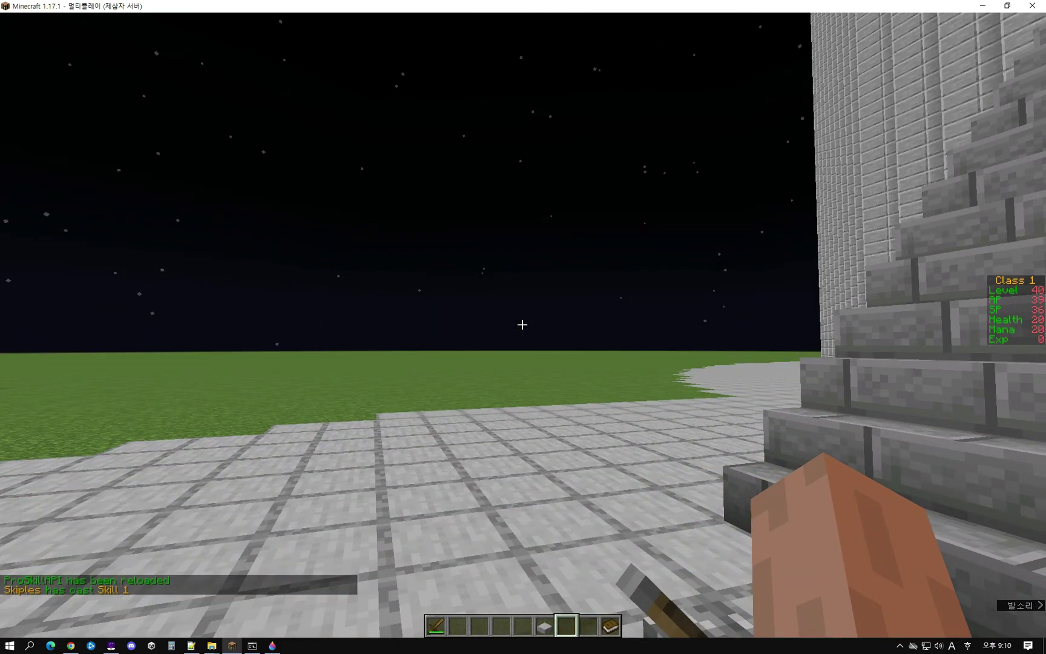
key(F5)
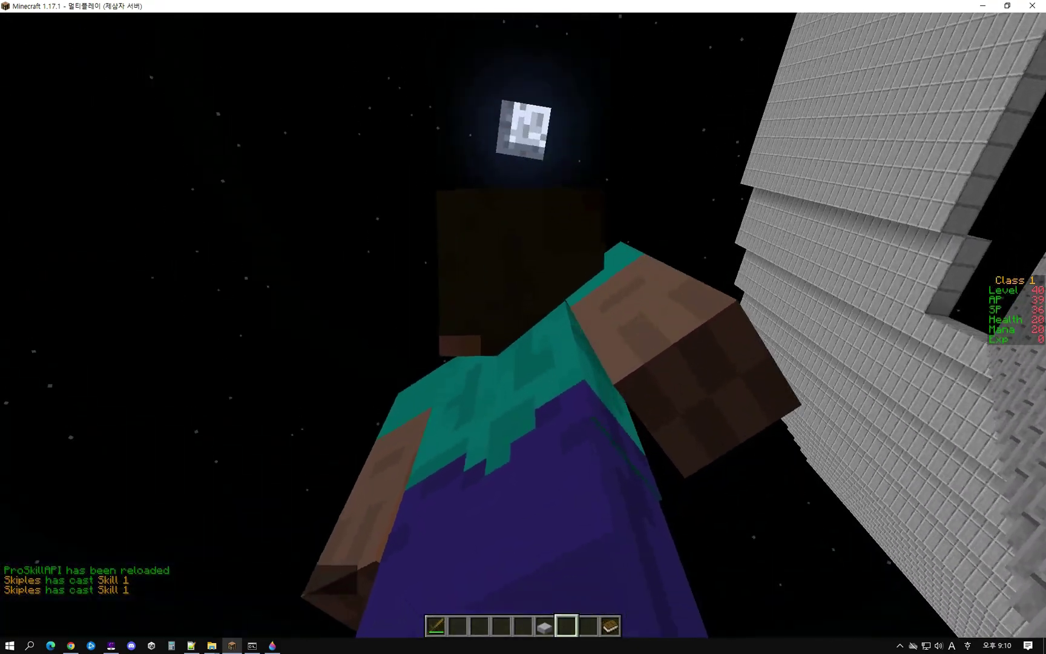
key(t)
key(Up)
key(Return)
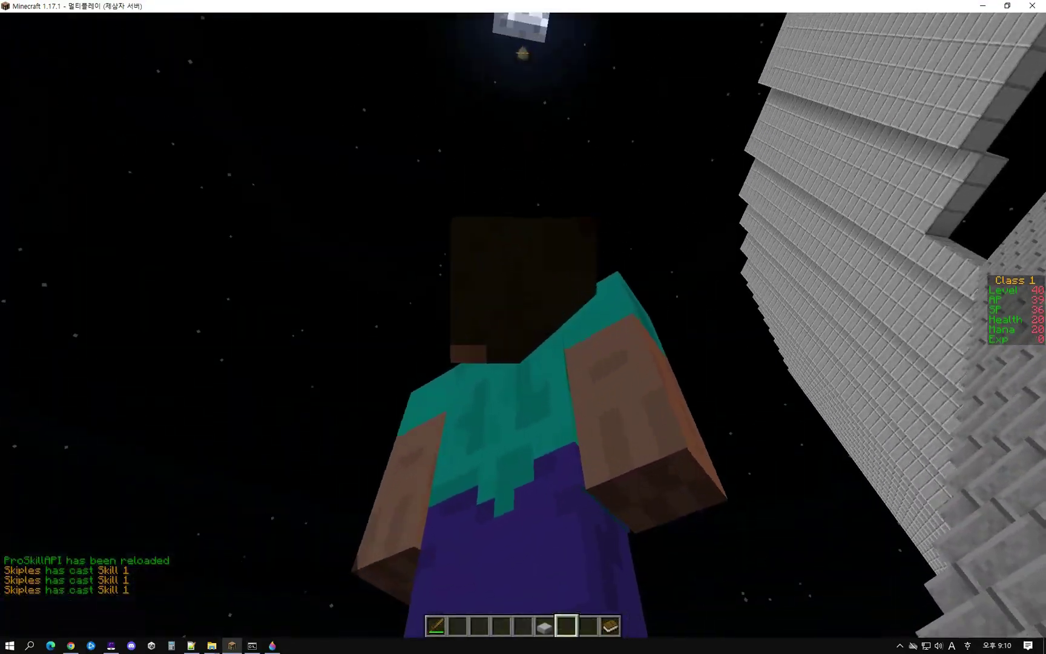
key(w)
Return to the SkillAPI editor, reopen the Projectile mechanic and set its Forward Offset to 5.
key(alt+Tab)
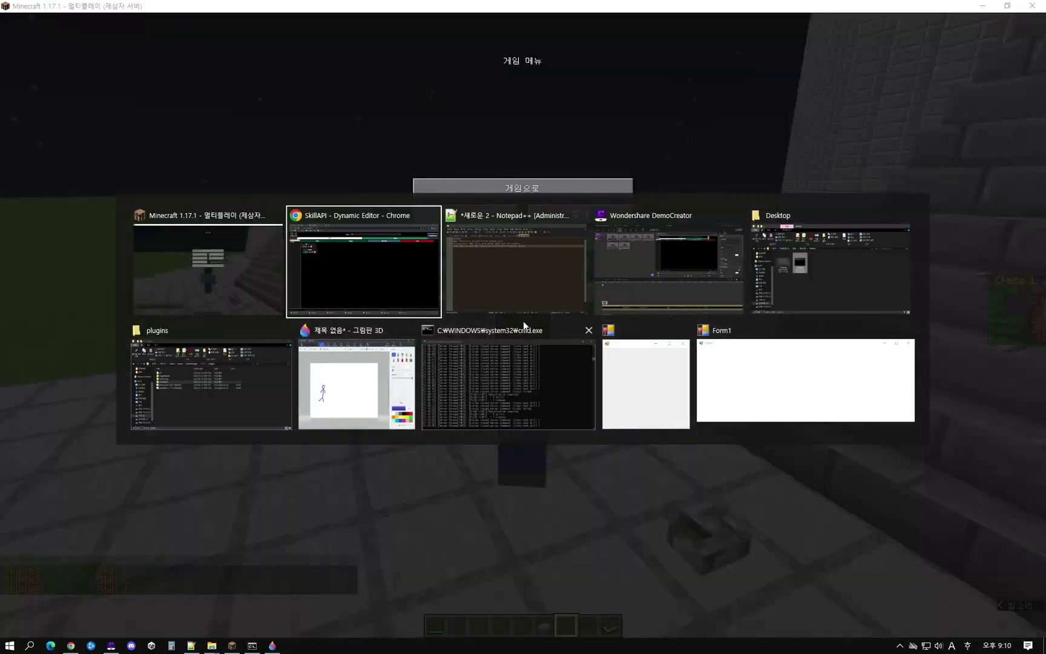
click(392, 273)
click(150, 204)
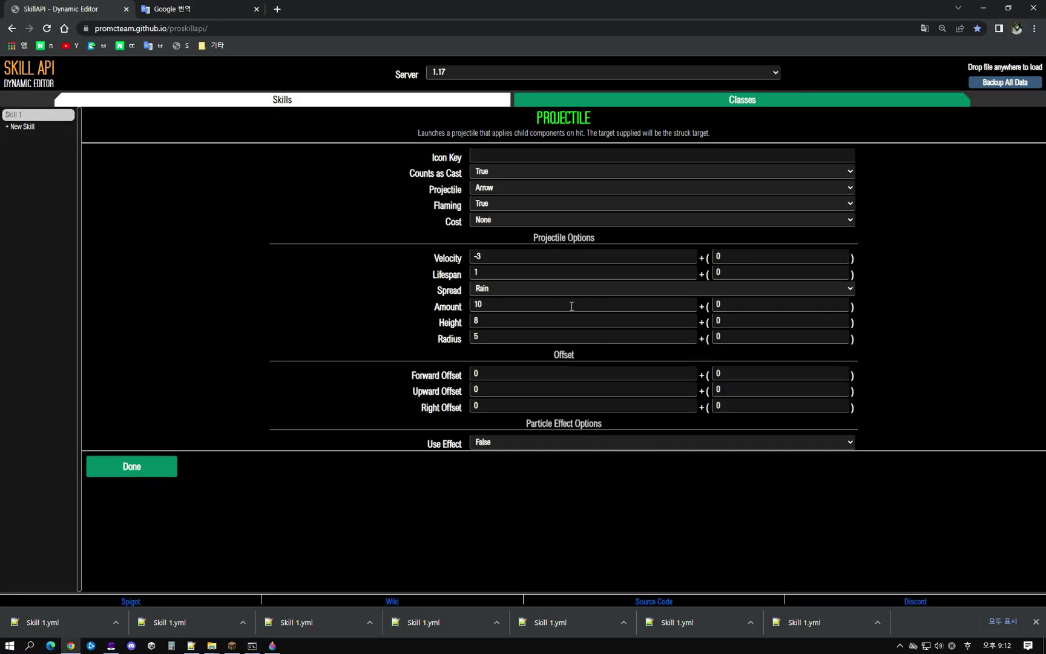
click(460, 376)
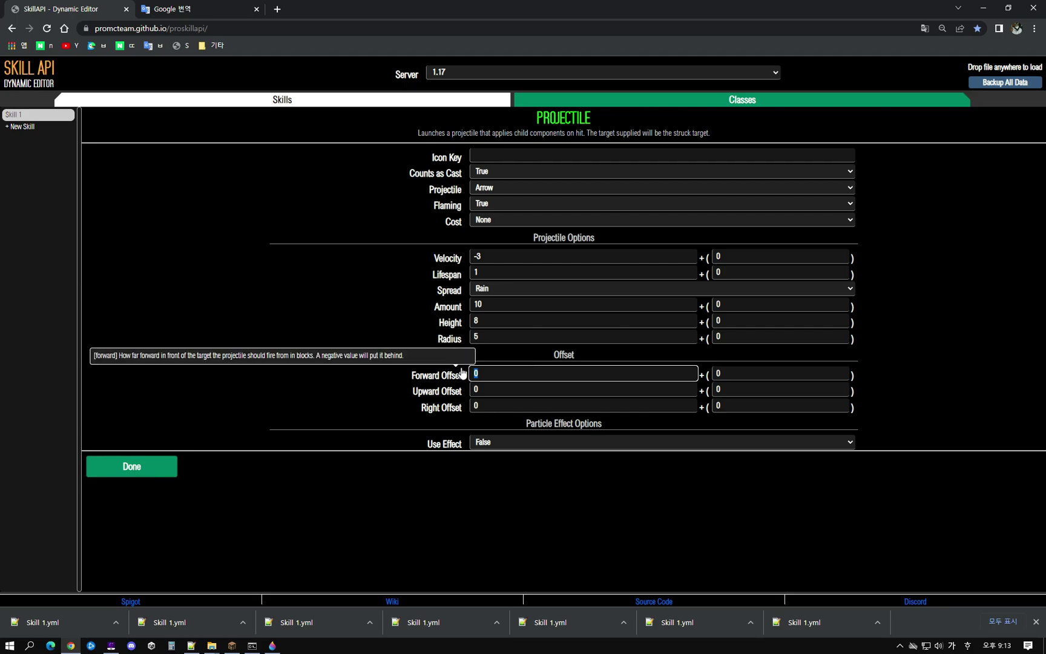
text(5)
click(174, 468)
Reopen the Projectile mechanic, set its Forward Offset to 10 and finish editing it.
click(153, 195)
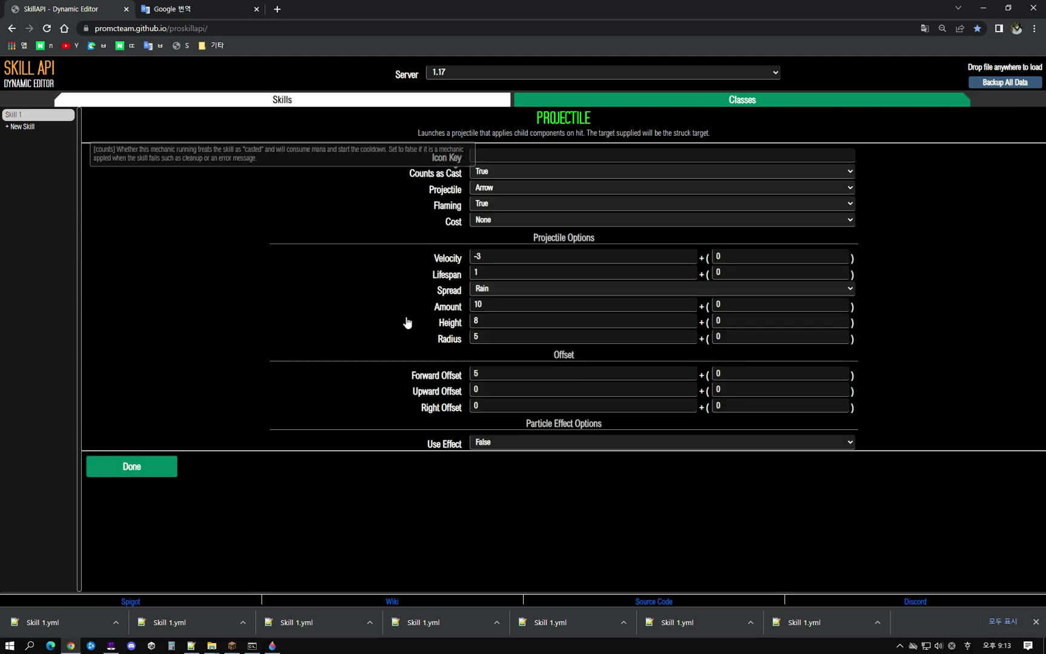
click(539, 374)
text(10)
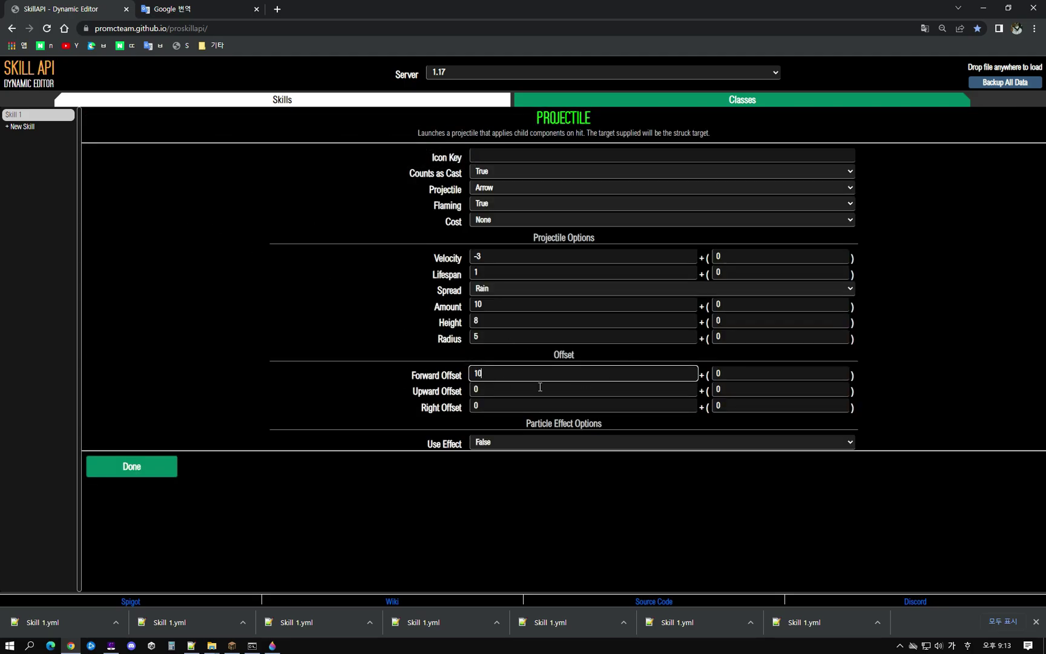
click(138, 467)
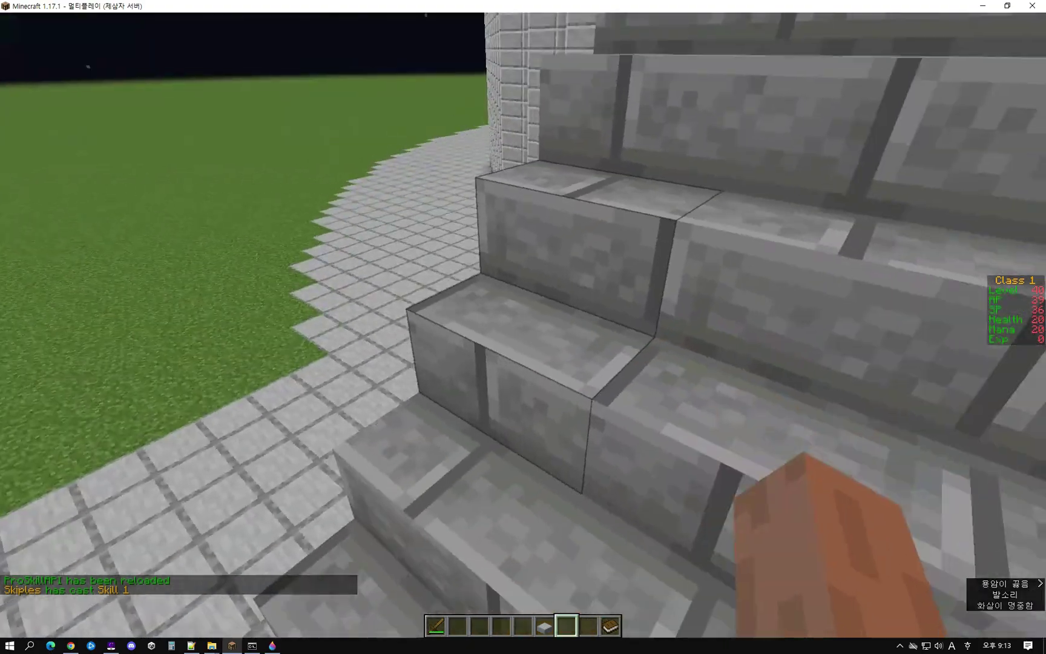
Test the 10-block forward offset in Minecraft by casting Skill 1 again in another direction.
click(521, 324)
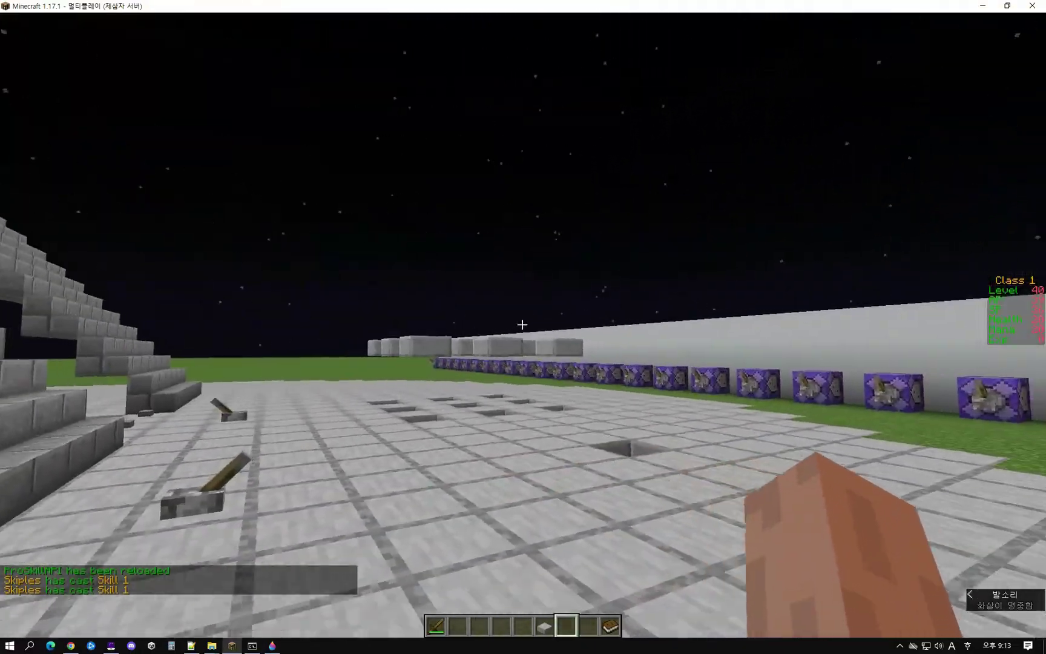
key(t)
key(Up)
key(Return)
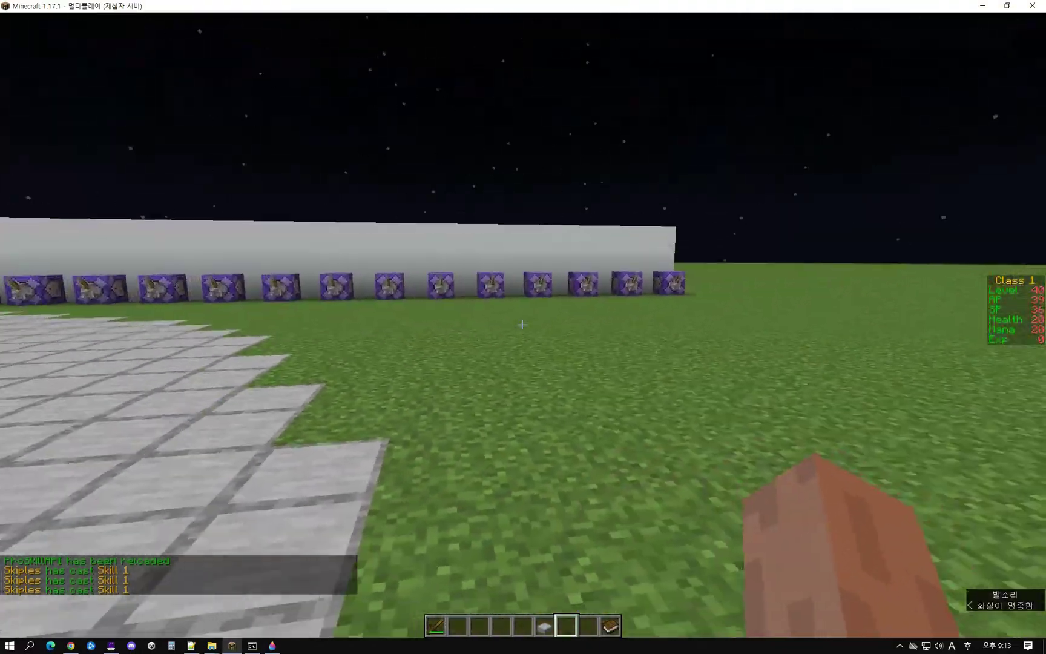
Return to the SkillAPI editor, set the Projectile mechanic's Forward Offset to 0 and remove the mechanic from the Cast trigger.
key(alt+Tab)
click(140, 177)
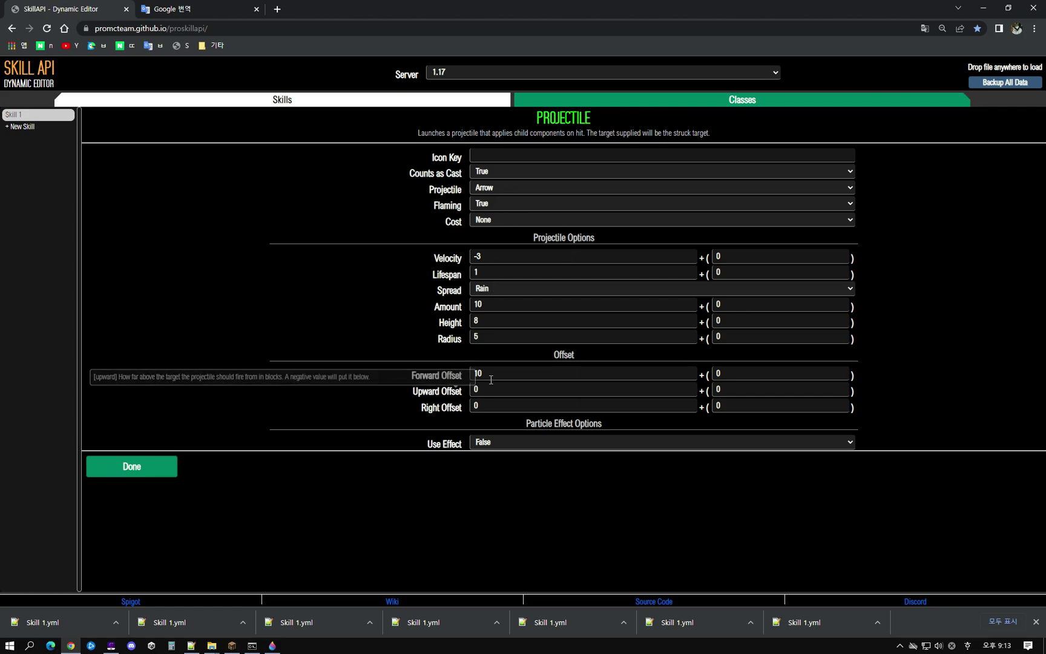
drag(495, 374, 459, 374)
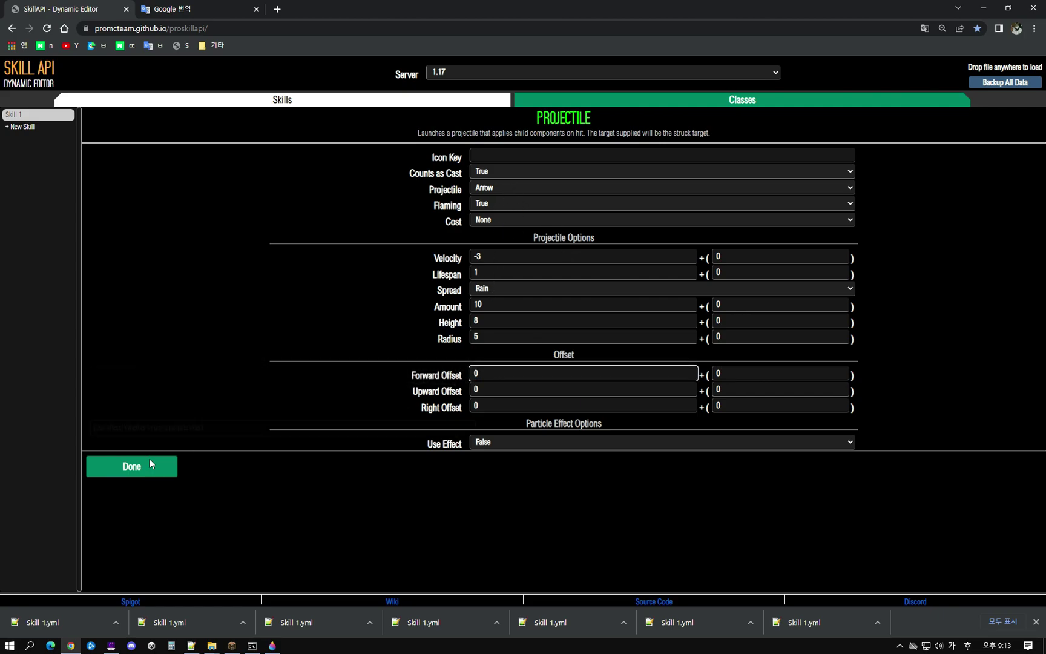
click(164, 461)
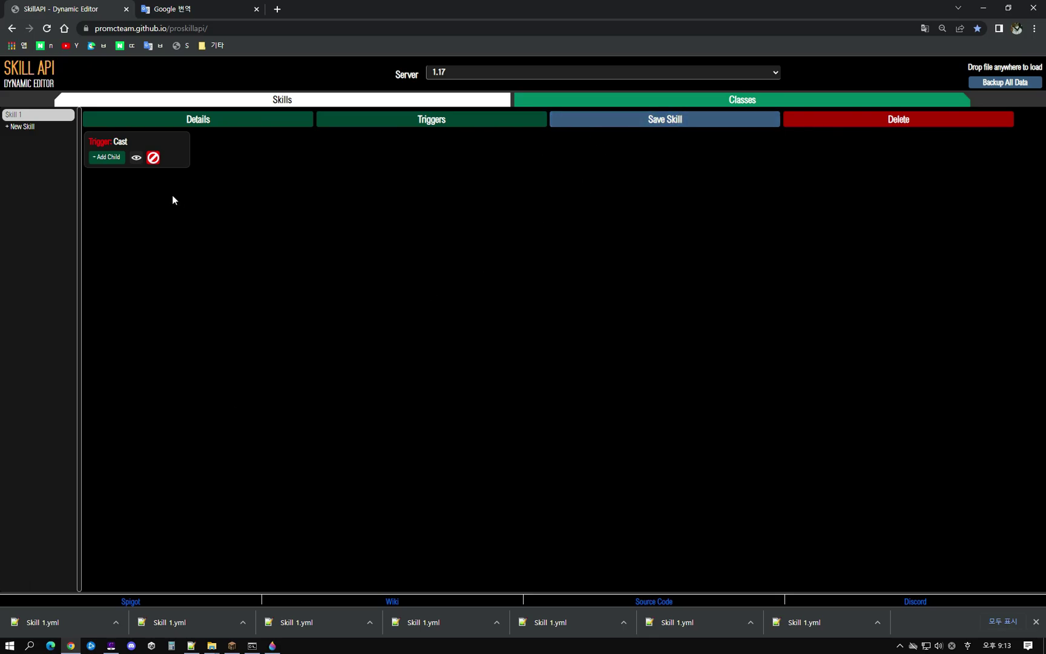
Add an Item Projectile mechanic to the Cast trigger, reviewing its Group, Material and Spread options and keeping the defaults.
click(106, 158)
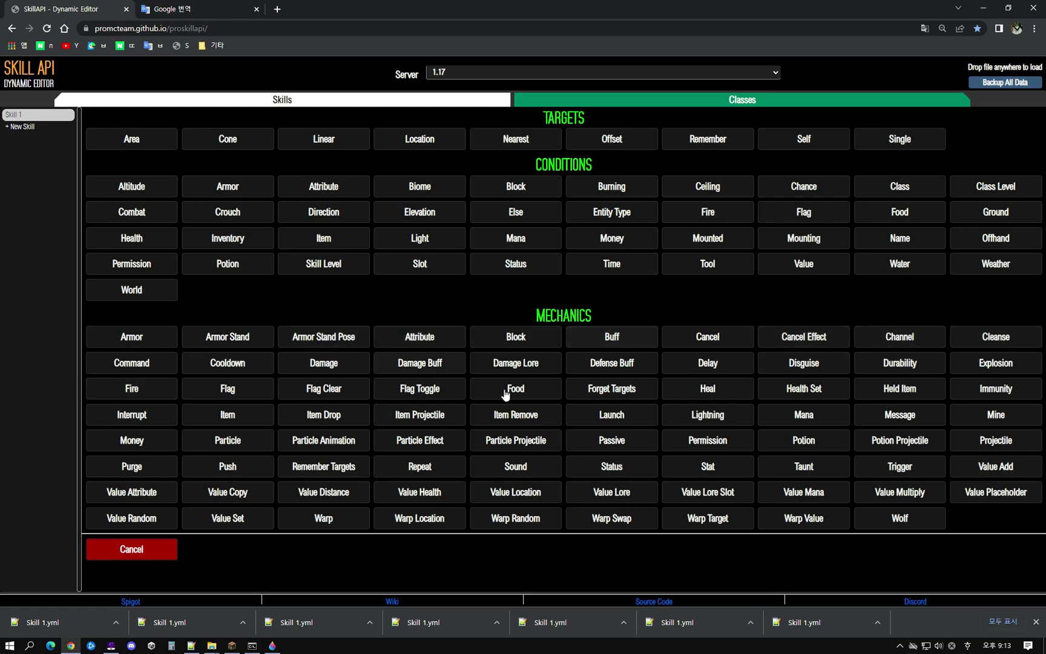
click(433, 418)
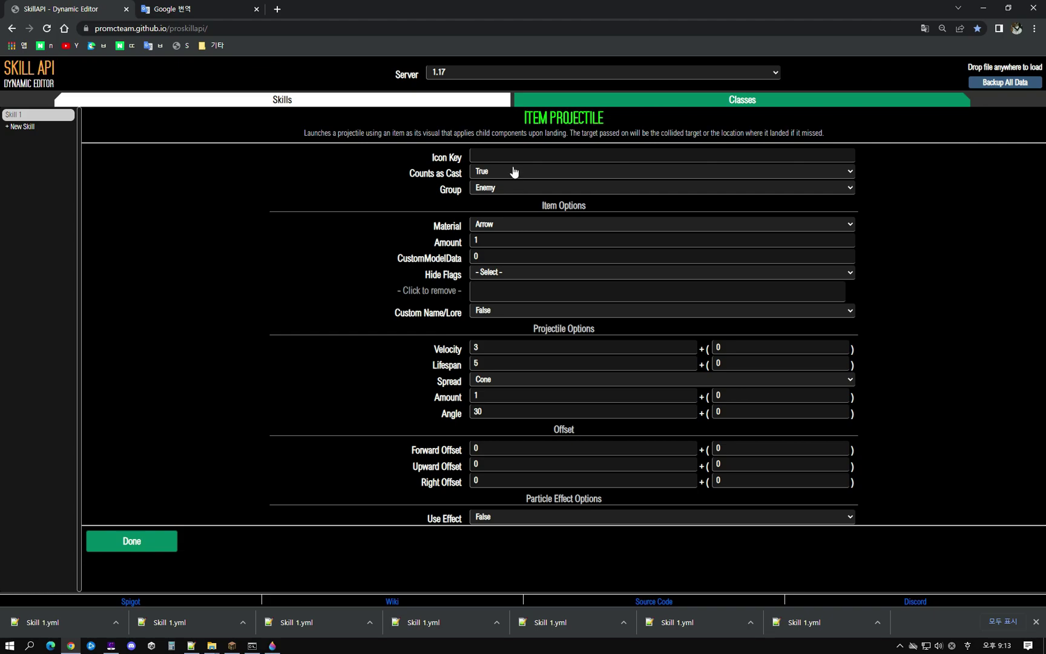
click(514, 188)
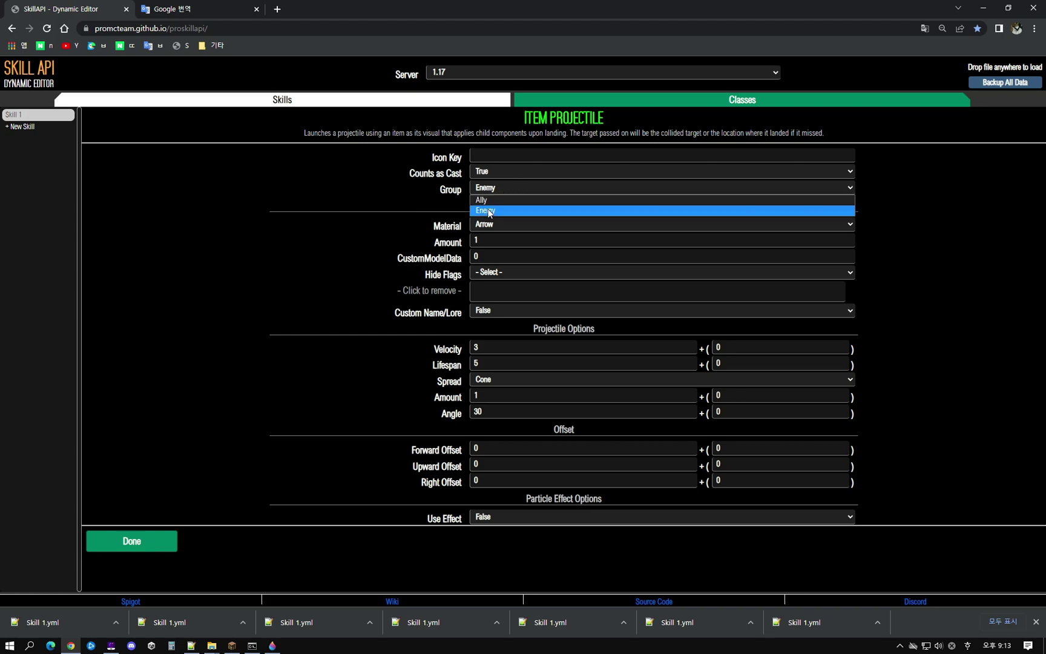
click(484, 225)
scroll(555, 300, down, 10)
scroll(555, 299, up, 10)
click(519, 226)
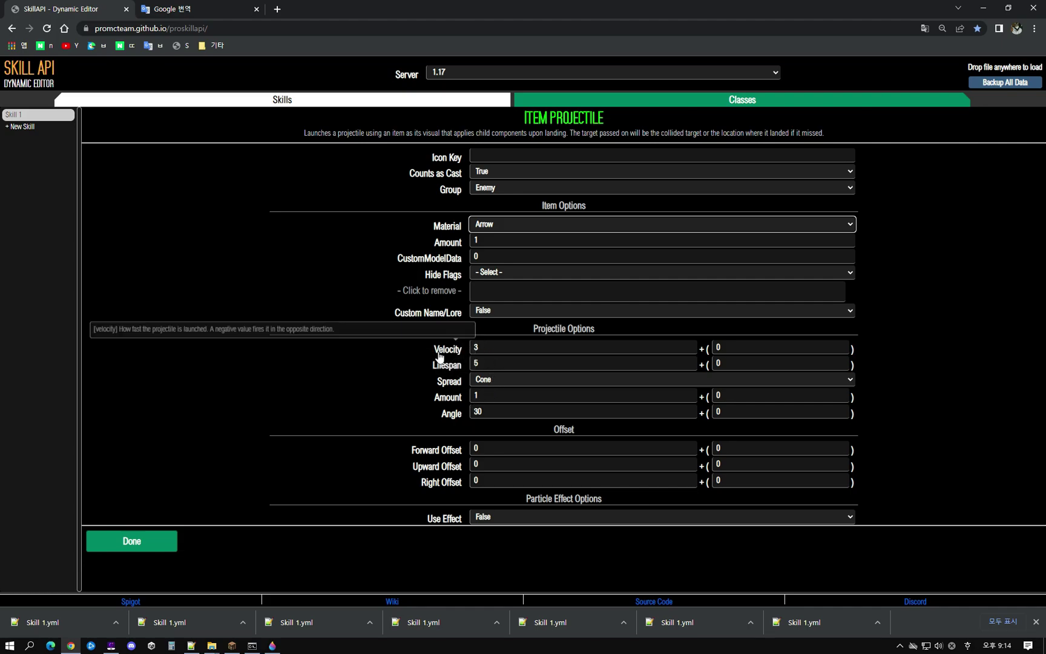
click(529, 383)
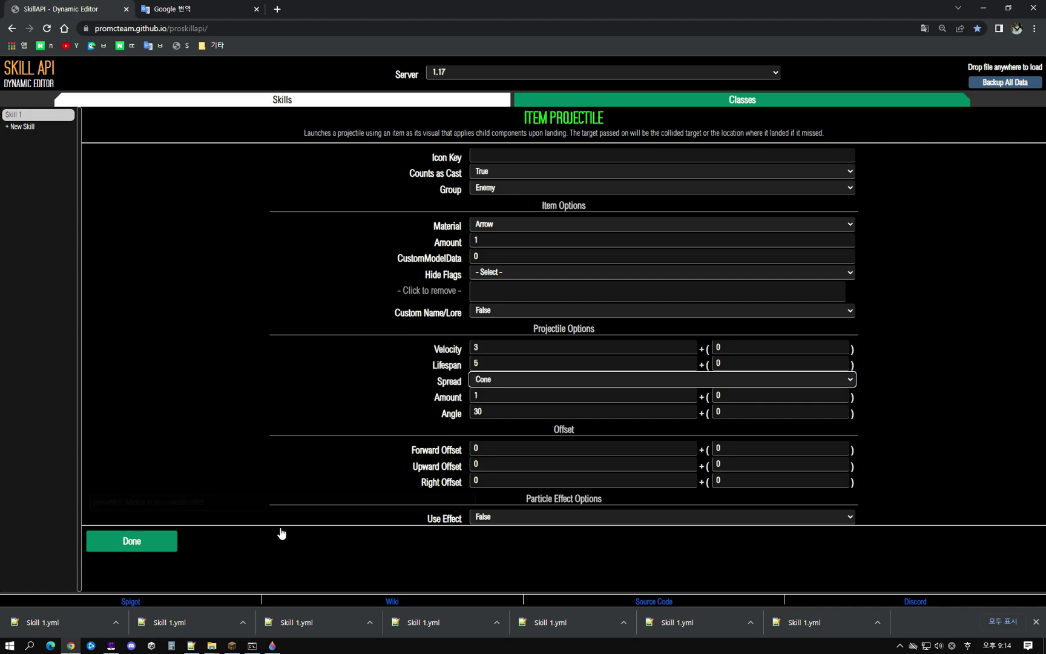
click(159, 545)
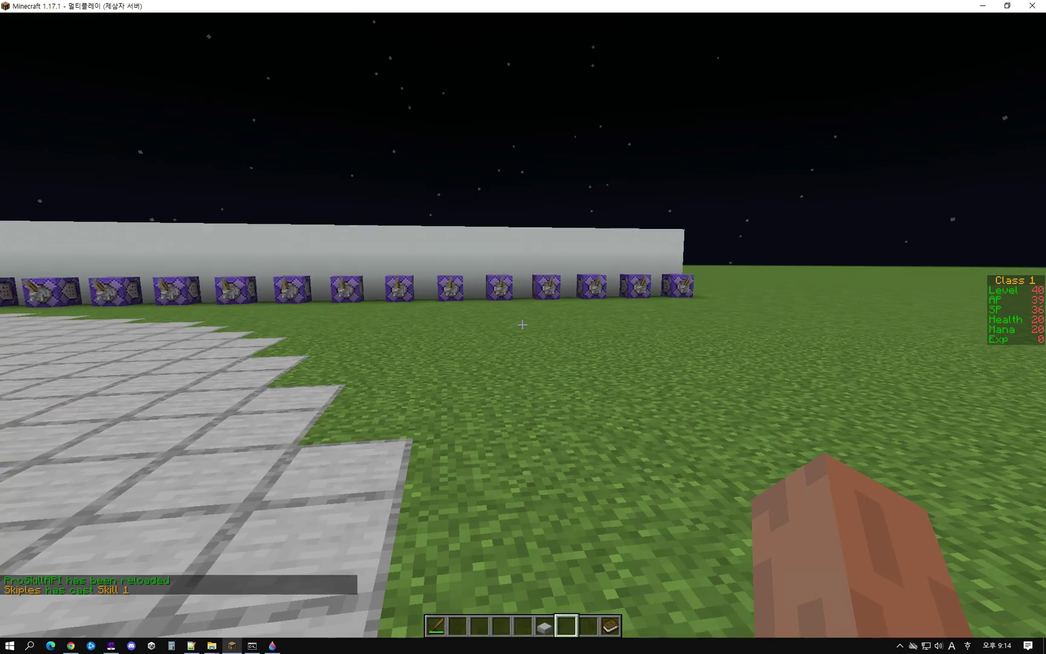
Test the Item Projectile in Minecraft by casting Skill 1 repeatedly in different directions, moving closer to the command blocks.
key(t)
key(Up)
key(Return)
key(t)
key(Up)
key(Return)
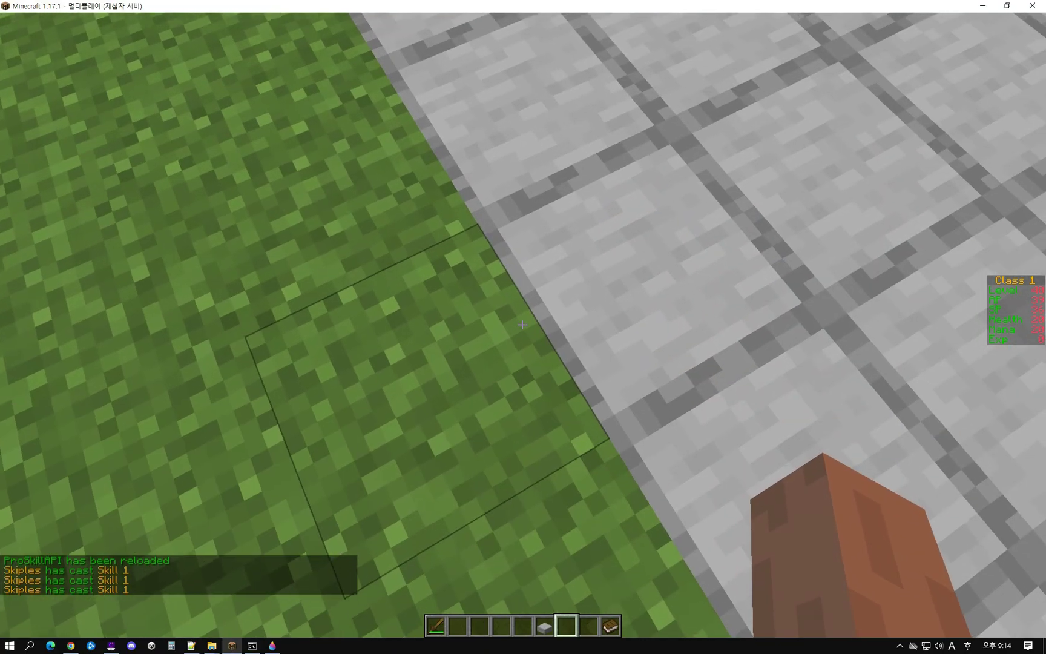
key(slash)
key(Up)
key(Return)
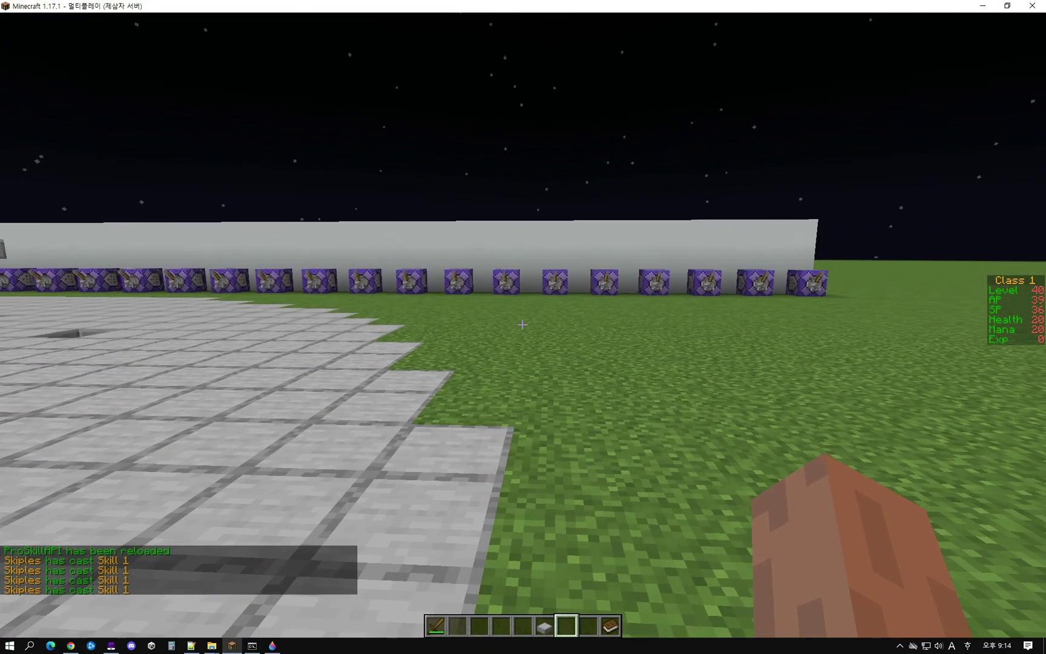
key(w)
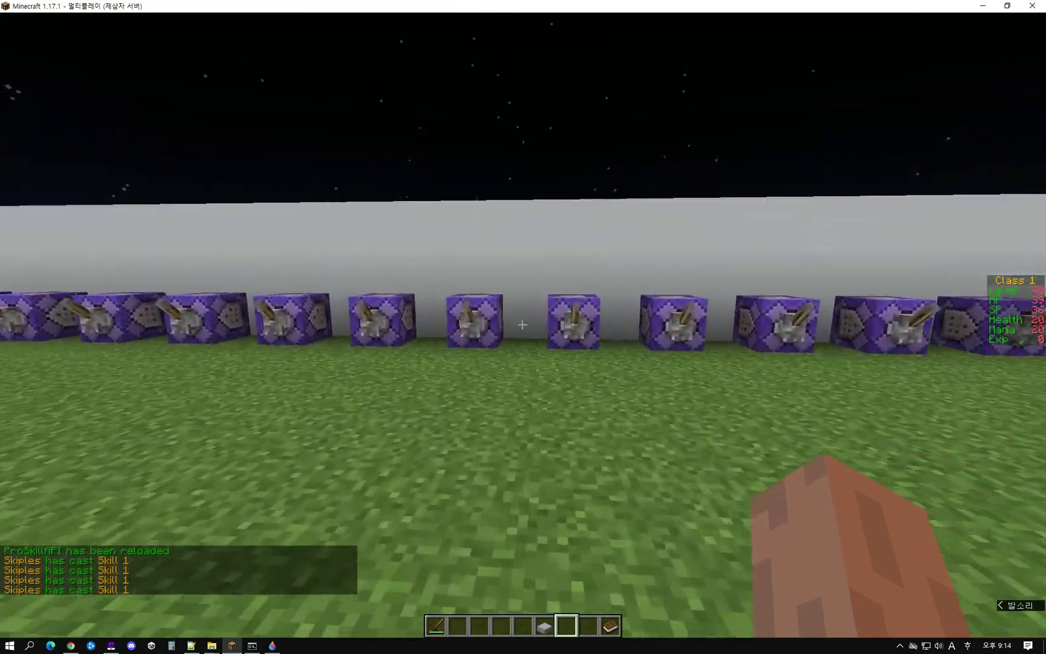
key(w)
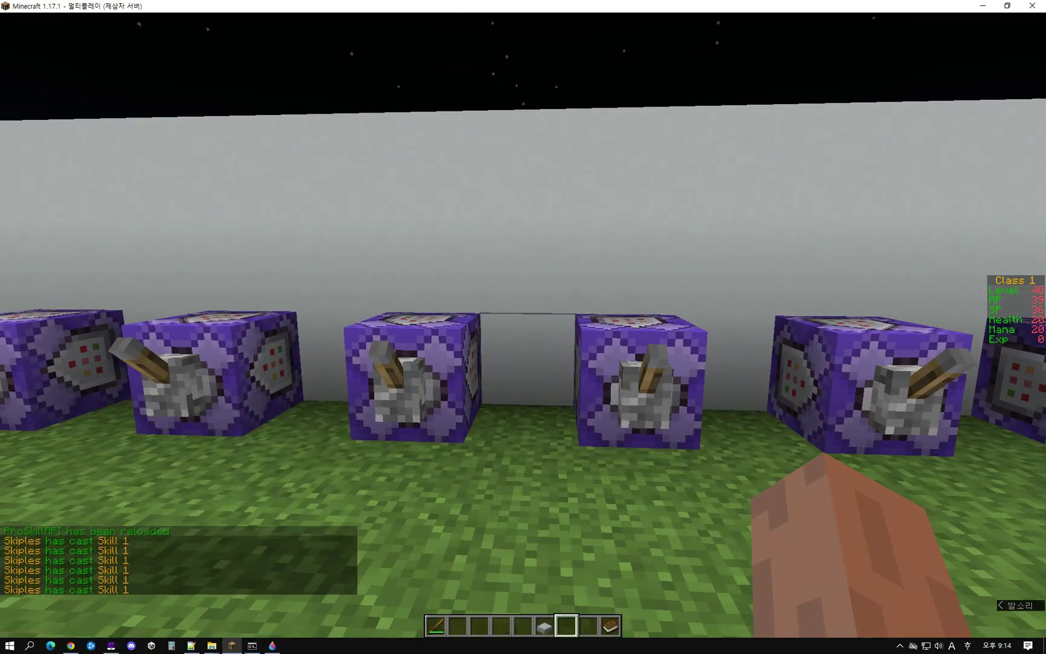
Switch back to the SkillAPI editor and replace the Item Projectile under the Cast trigger with a default Potion Projectile mechanic.
key(alt+Tab)
click(146, 188)
click(136, 558)
click(178, 196)
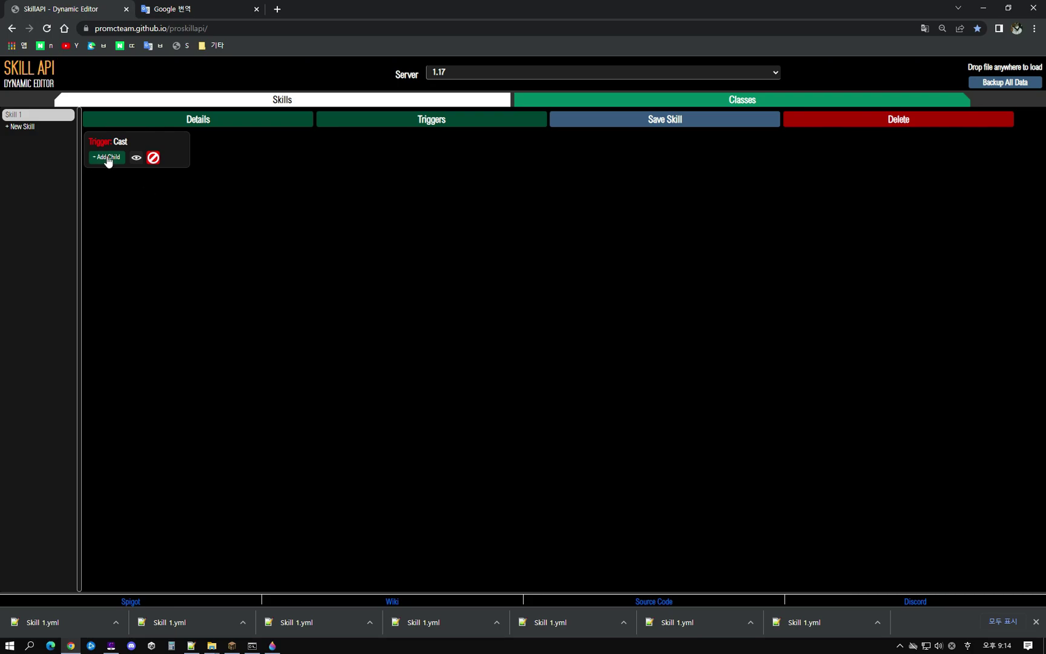
click(106, 157)
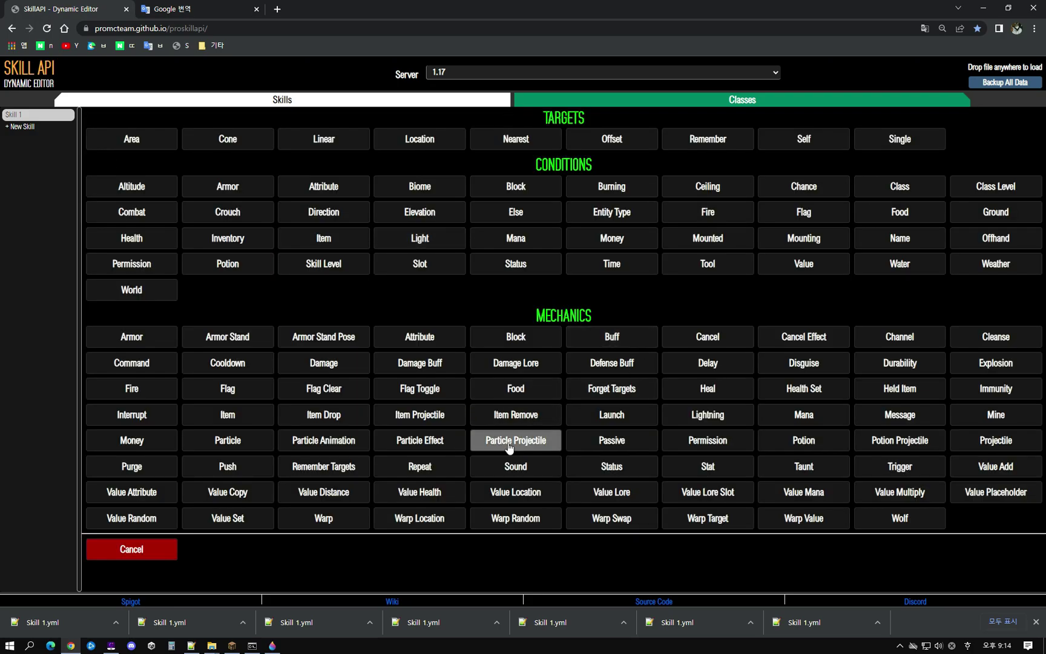
click(900, 442)
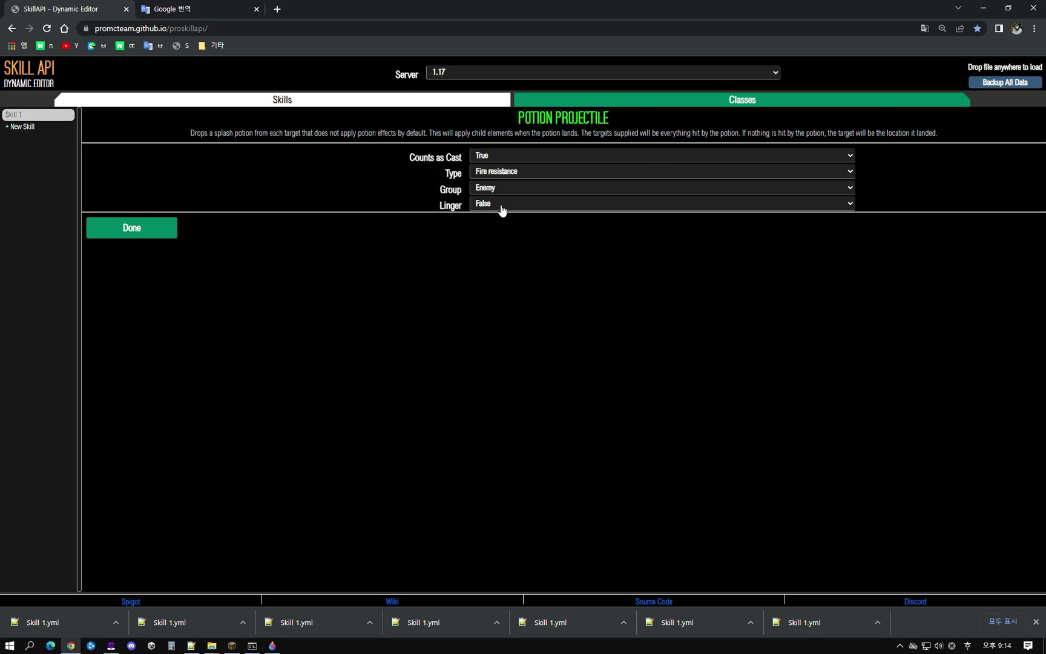
click(161, 234)
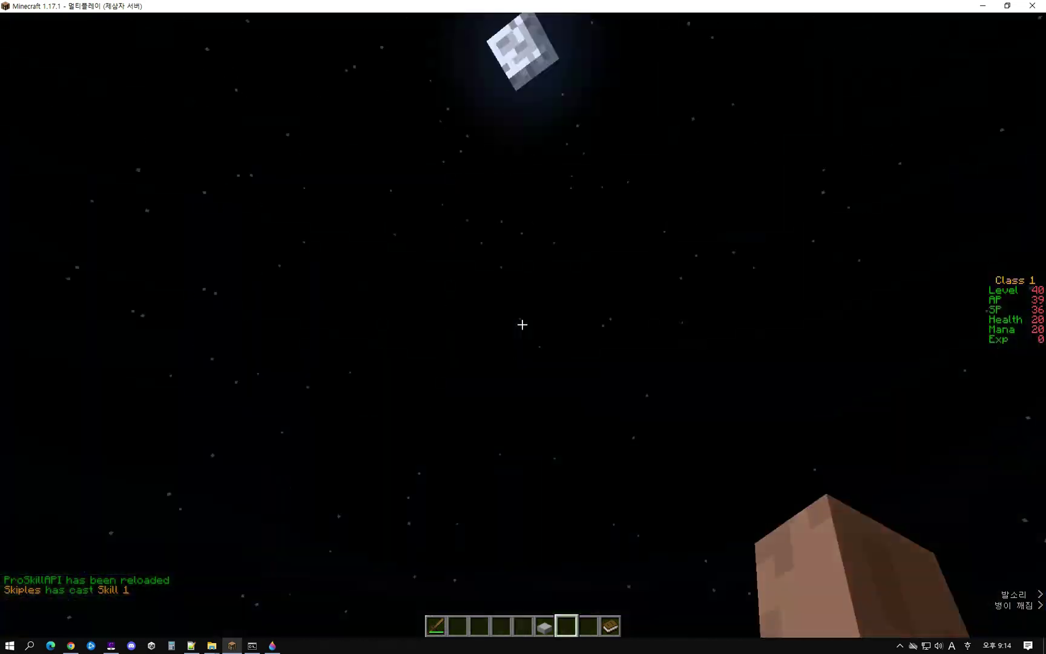
Reload the plugin in Minecraft with /class reload and cast Skill 1 to test the Potion Projectile.
key(t)
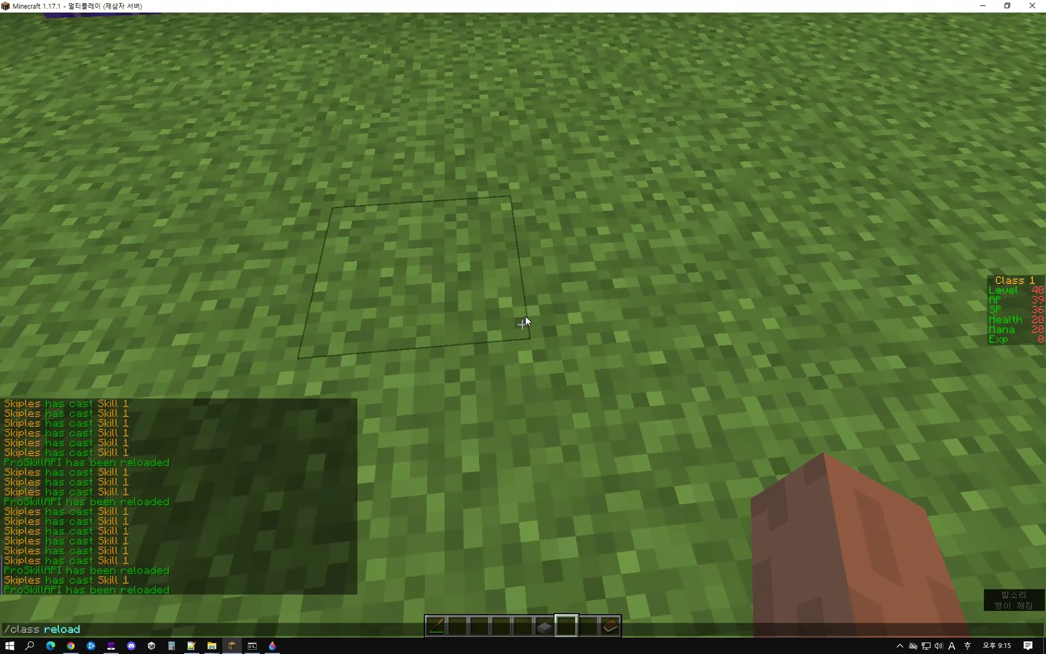
key(Return)
right_click(523, 325)
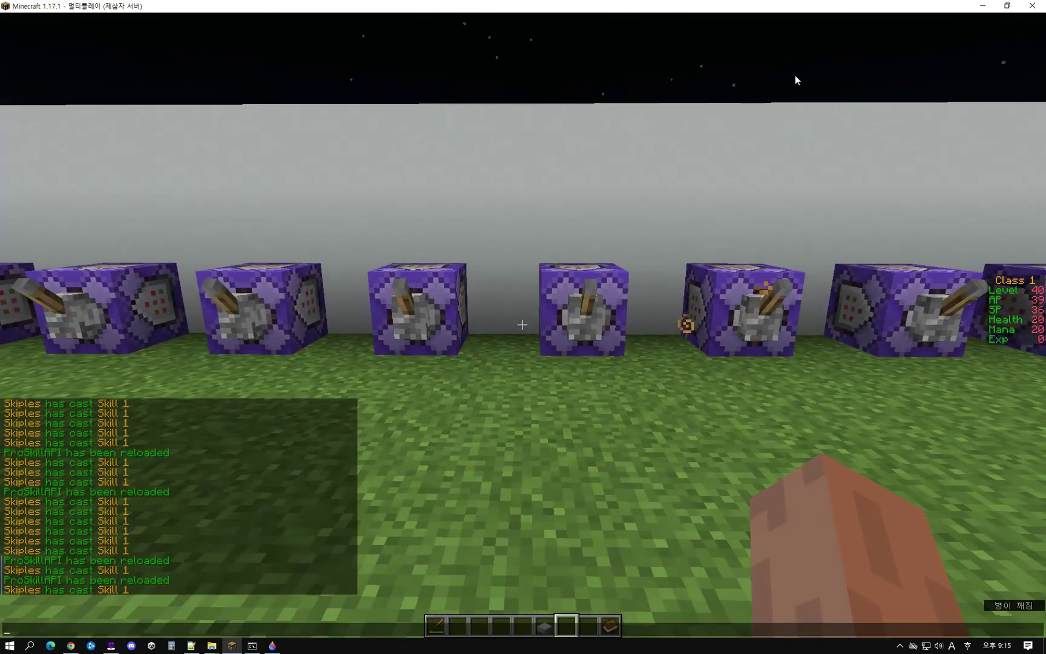
key(Return)
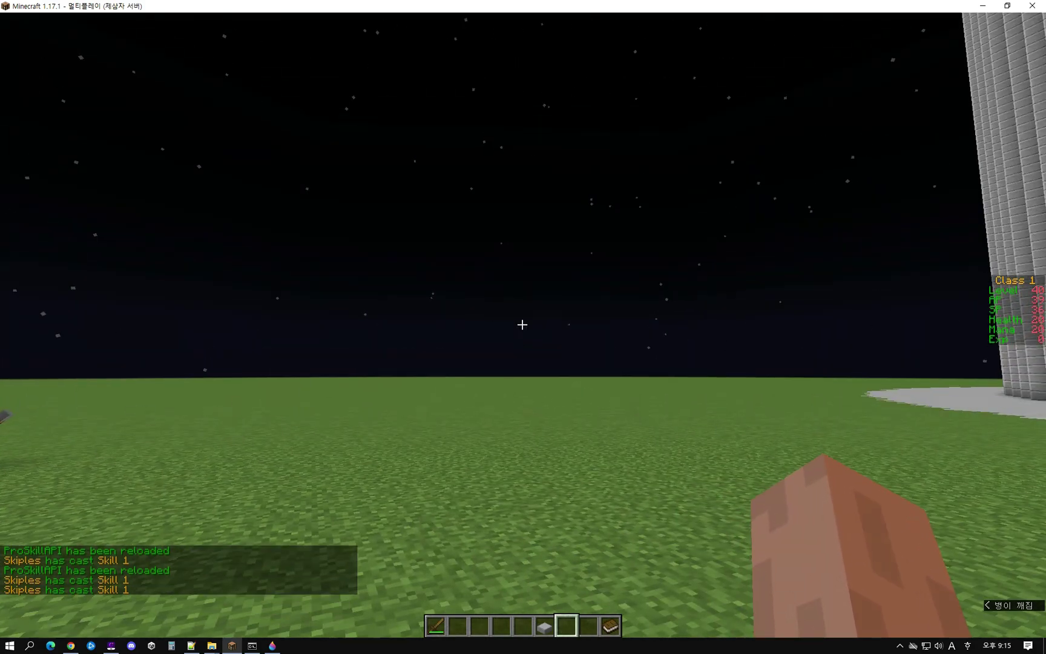
Return to the SkillAPI editor and set the Potion Projectile mechanic's Linger option to True.
key(alt+Tab)
click(171, 182)
click(494, 203)
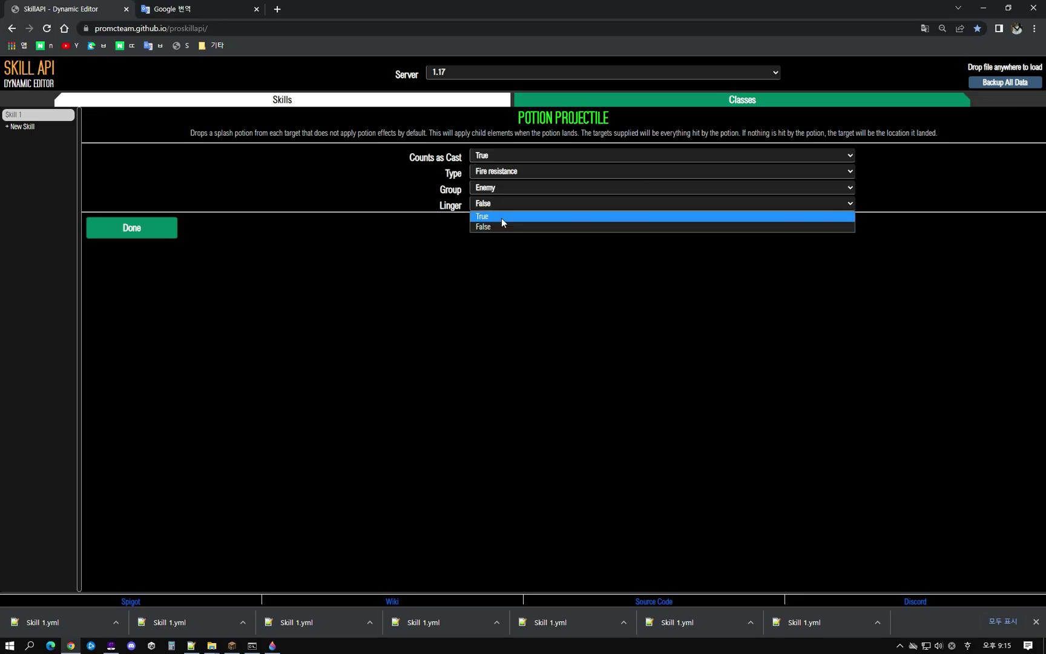
click(502, 213)
click(152, 227)
Reopen the Potion Projectile mechanic and review its Type and Group options, keeping Fire resistance and Enemy.
click(182, 182)
click(541, 176)
key(Escape)
click(512, 189)
click(490, 209)
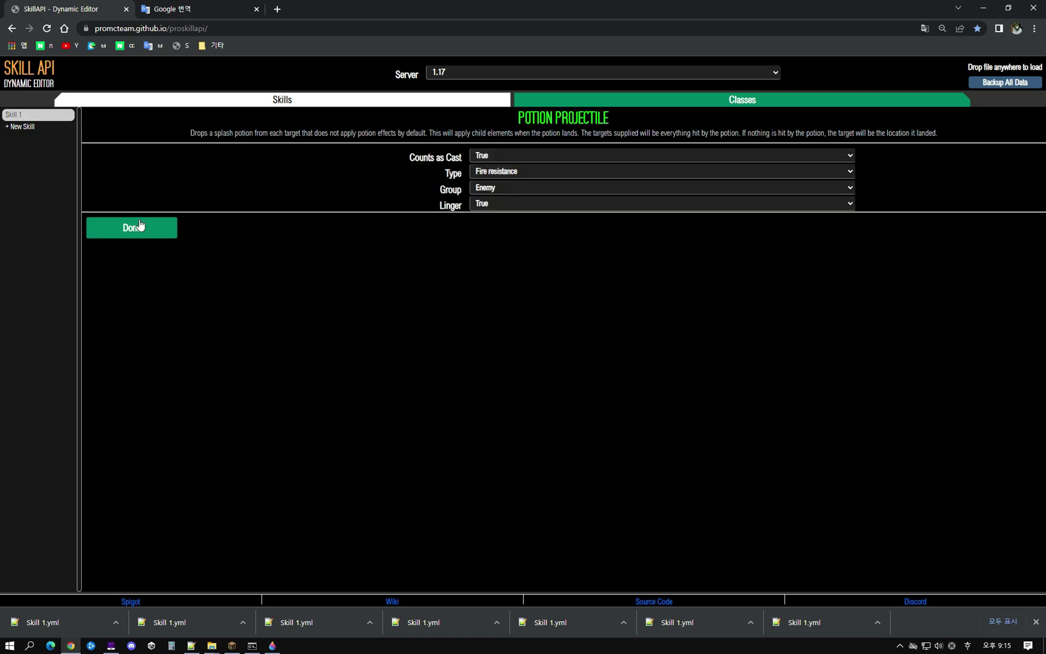
click(152, 228)
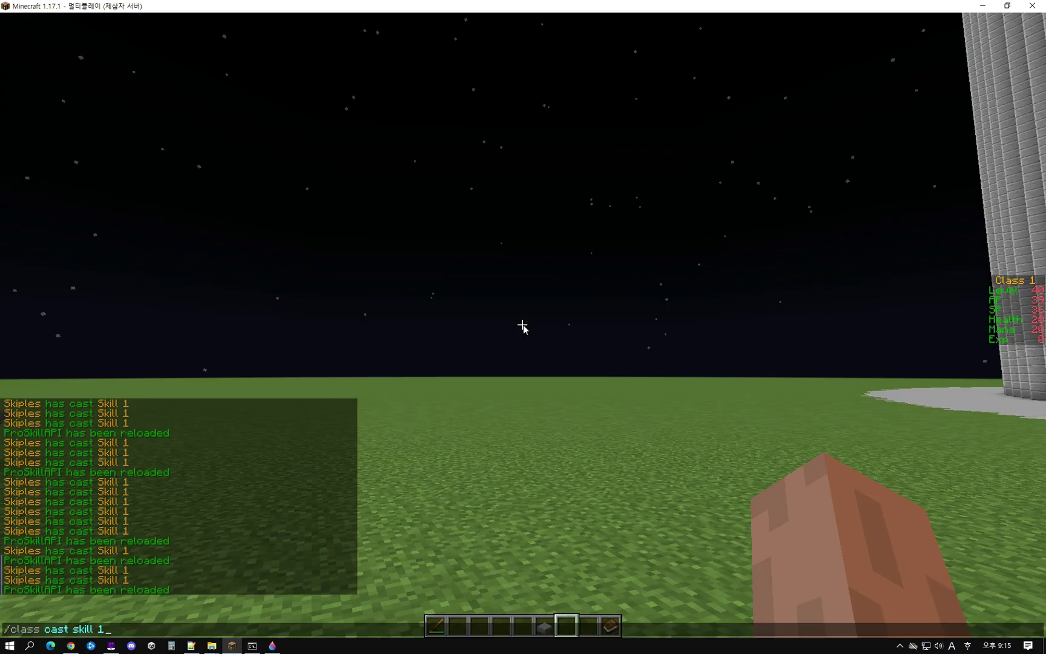
Test the lingering potion in Minecraft by walking into the effect cloud cast by Skill 1, and return to the SkillAPI editor.
key(Return)
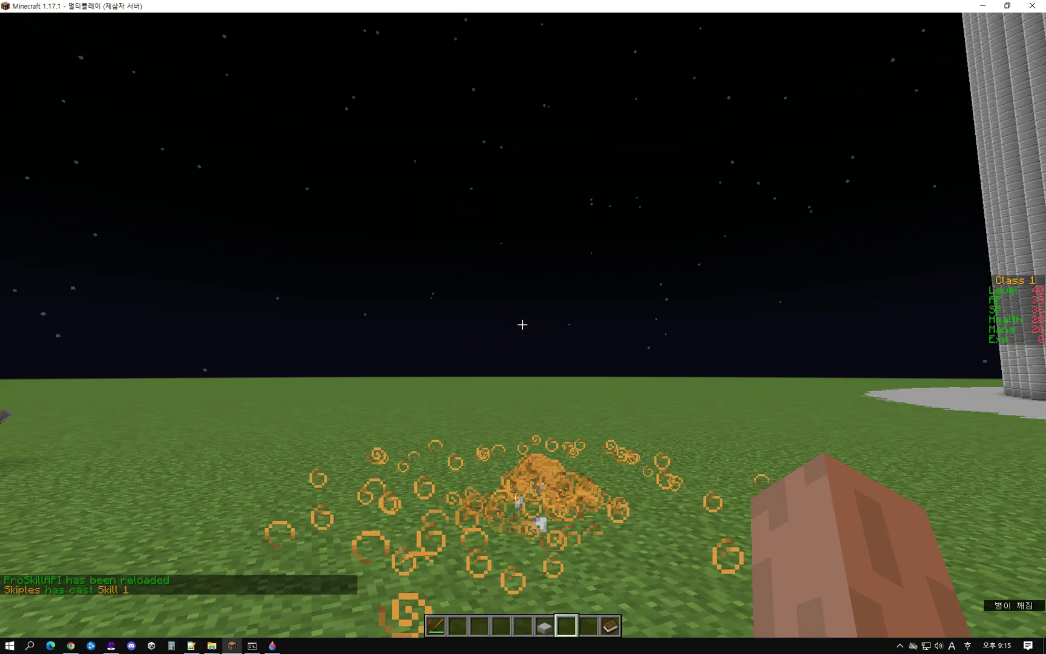
key(w)
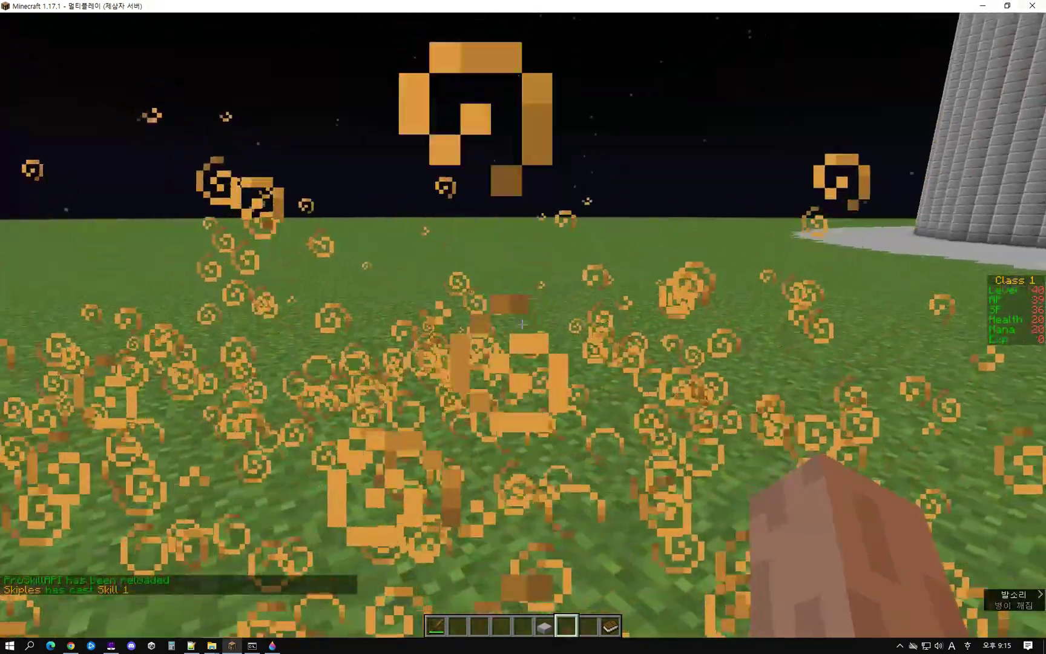
key(alt+Tab)
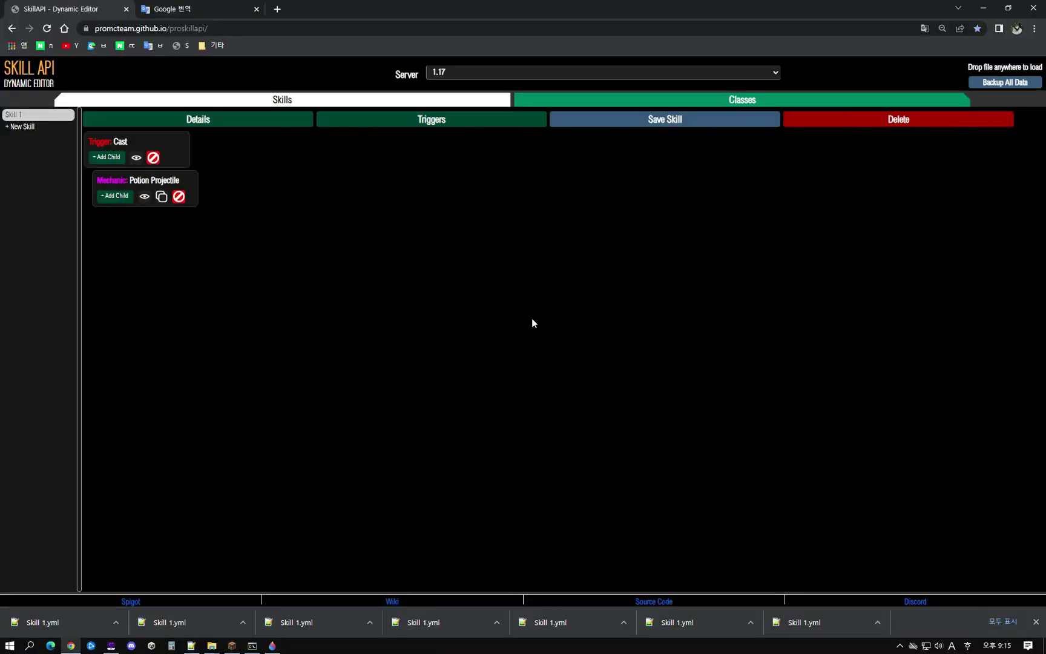
Replace the Potion Projectile under the Cast trigger with a Particle Projectile mechanic using its default settings.
click(106, 158)
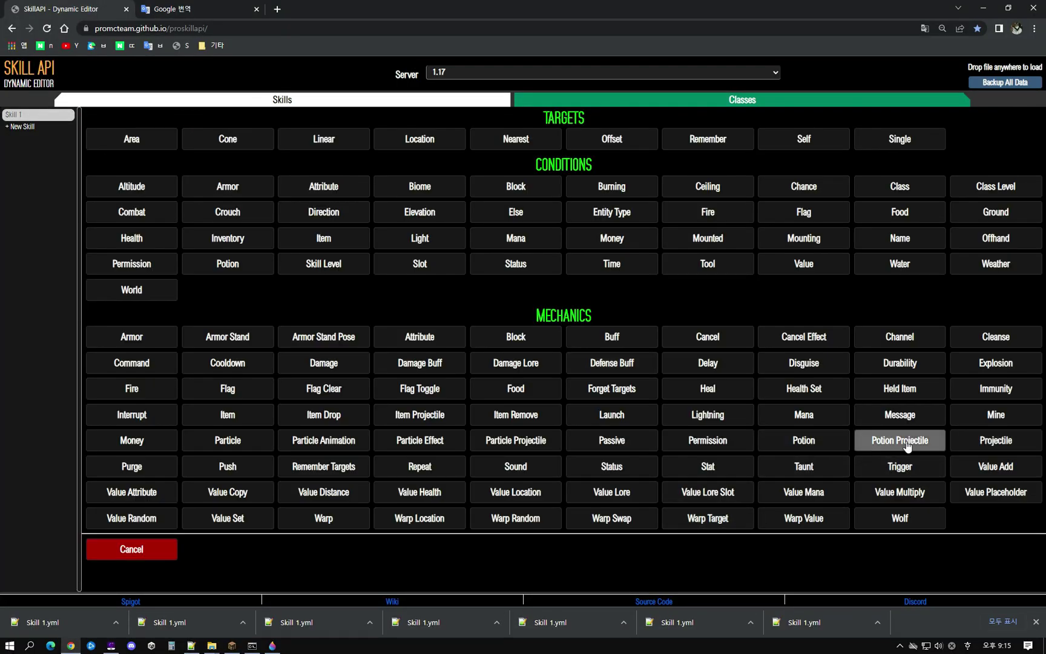
click(501, 436)
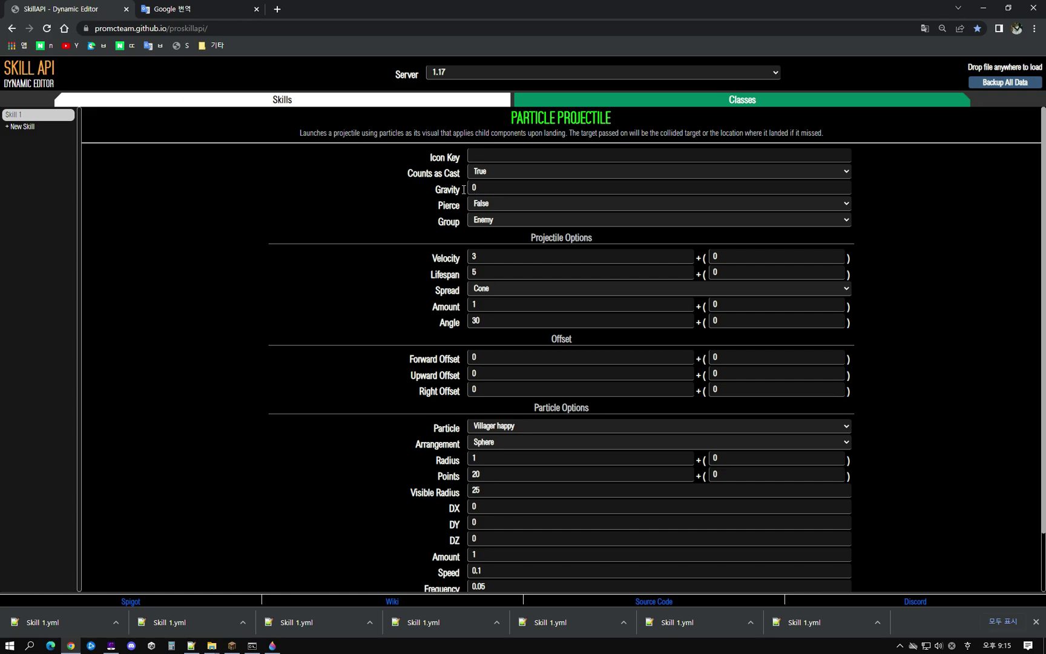
scroll(507, 190, down, 2)
click(131, 580)
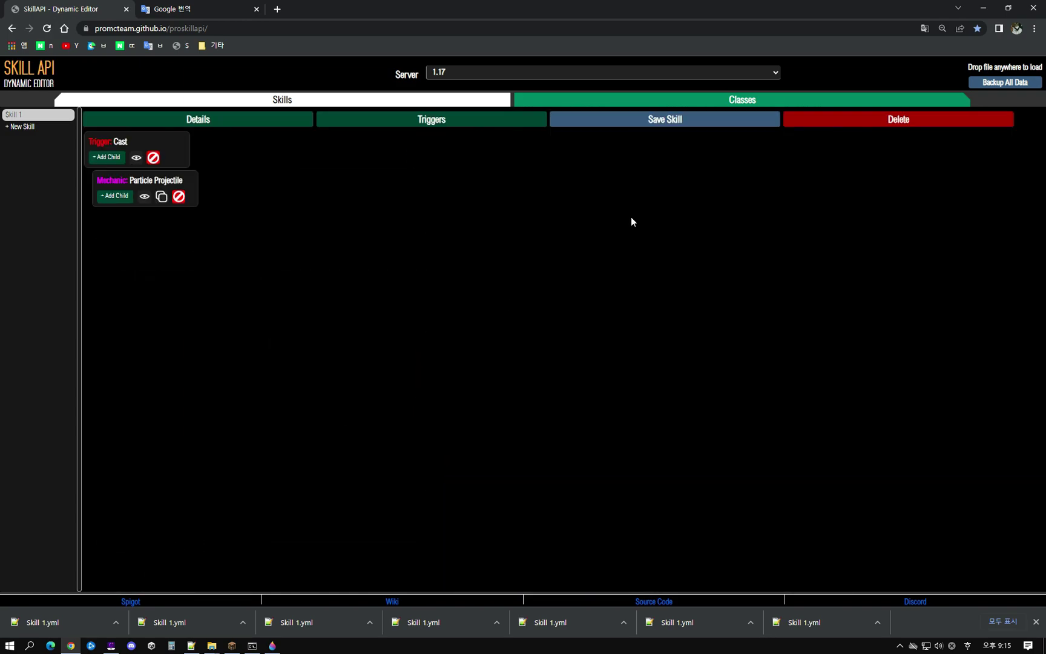
Switch to Minecraft and cast Skill 1 several times around the stone tower to test the Particle Projectile.
key(alt+Tab)
key(Up)
key(Return)
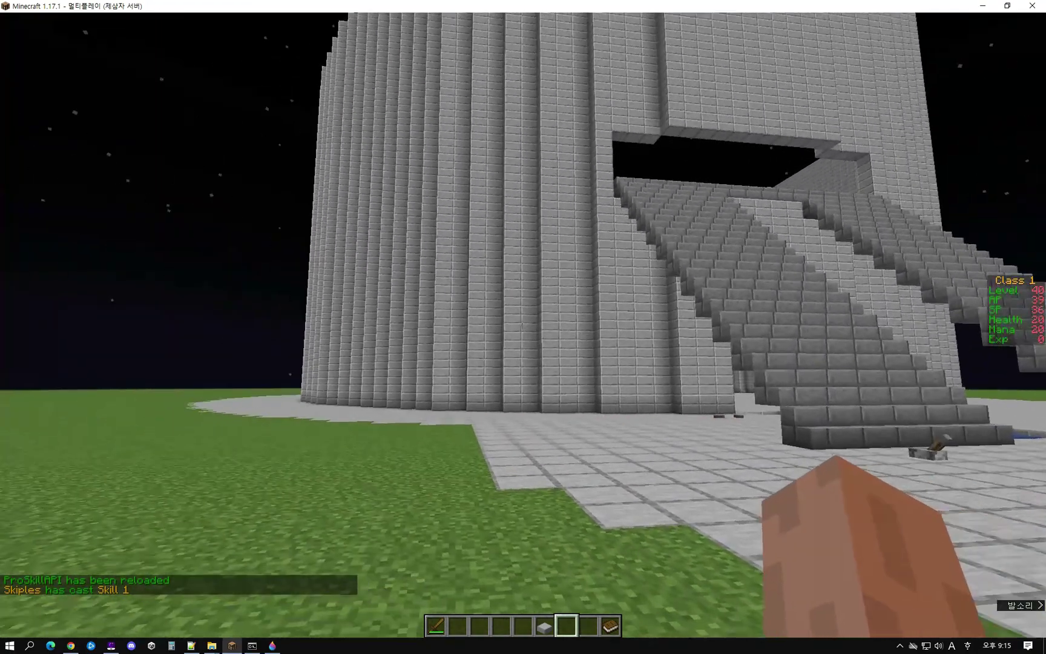
key(t)
key(Up)
key(Return)
key(d)
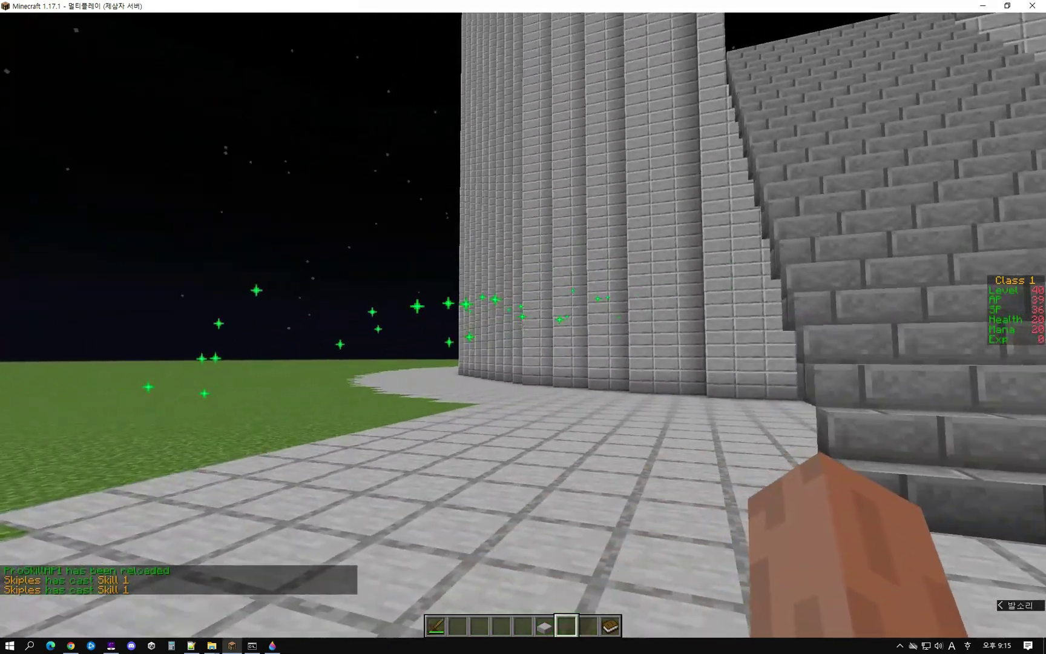
right_click(523, 326)
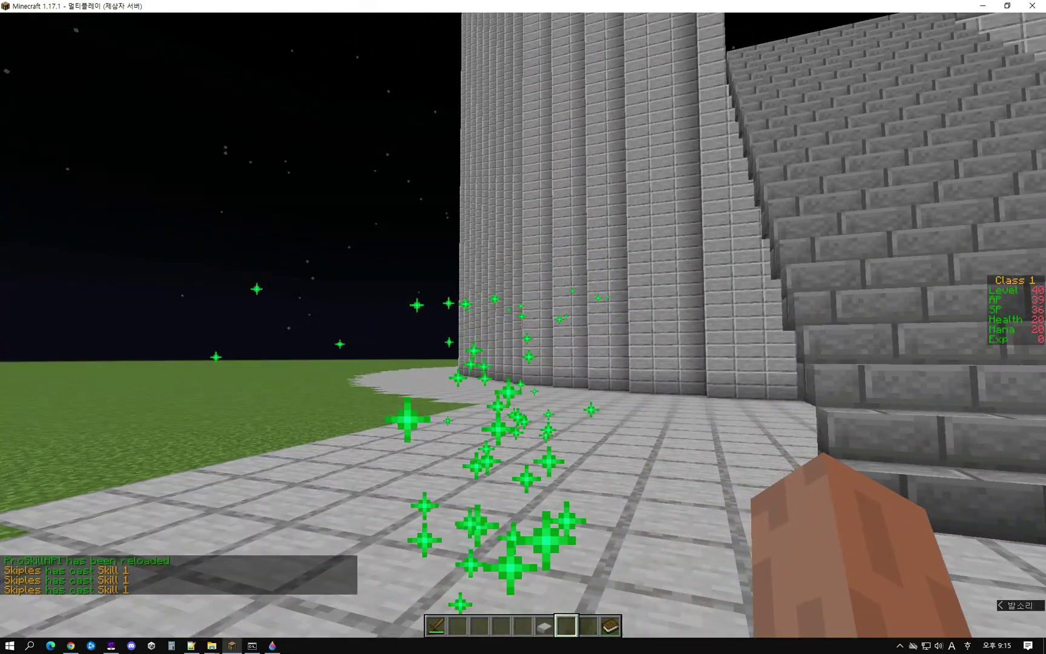
Return to the SkillAPI editor, change the Particle Projectile mechanic's Gravity value and save the skill.
key(alt+Tab)
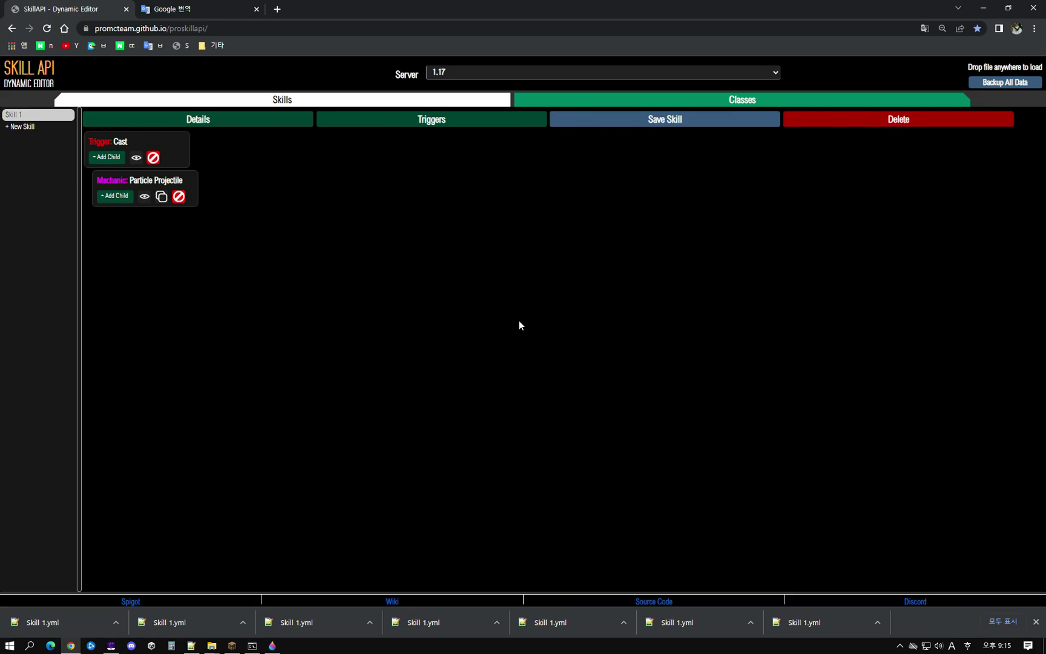
click(163, 177)
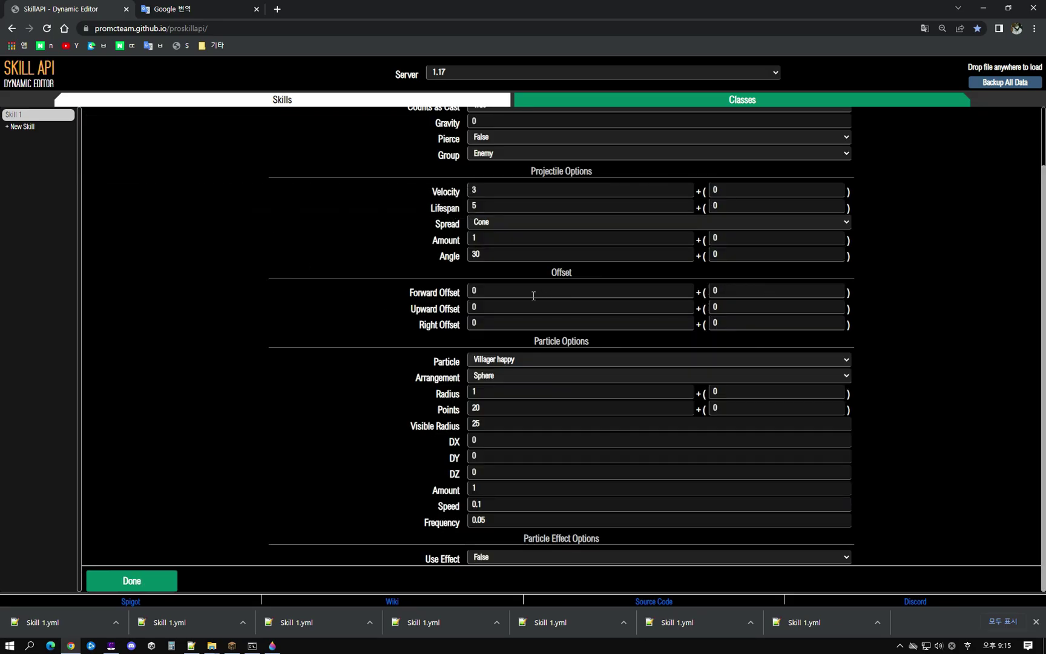
scroll(534, 293, up, 2)
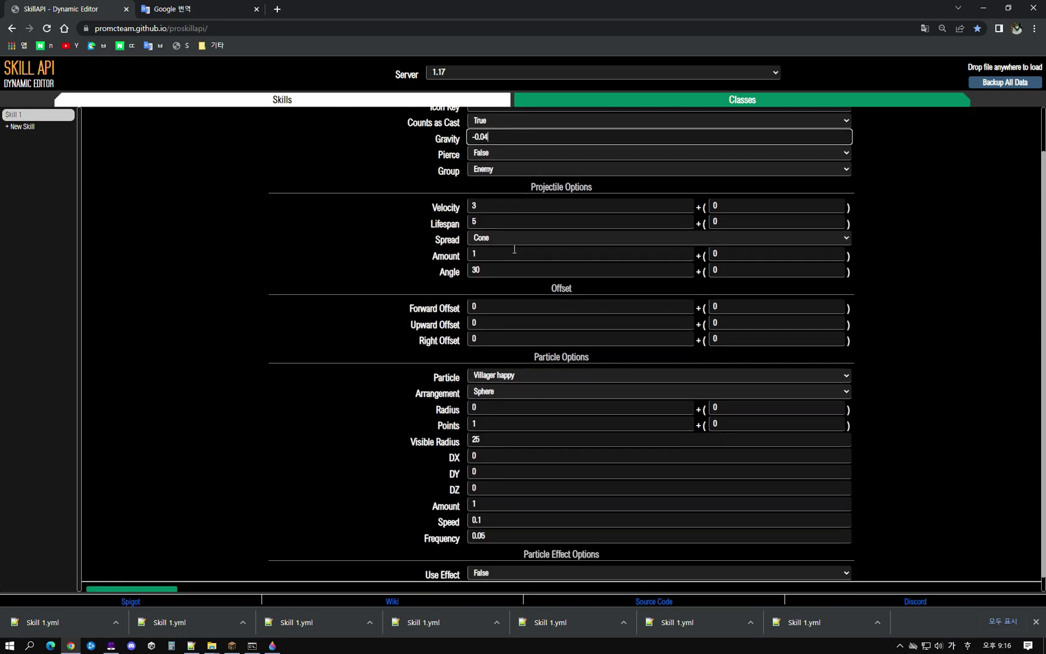
scroll(484, 242, down, 1)
click(154, 572)
click(648, 121)
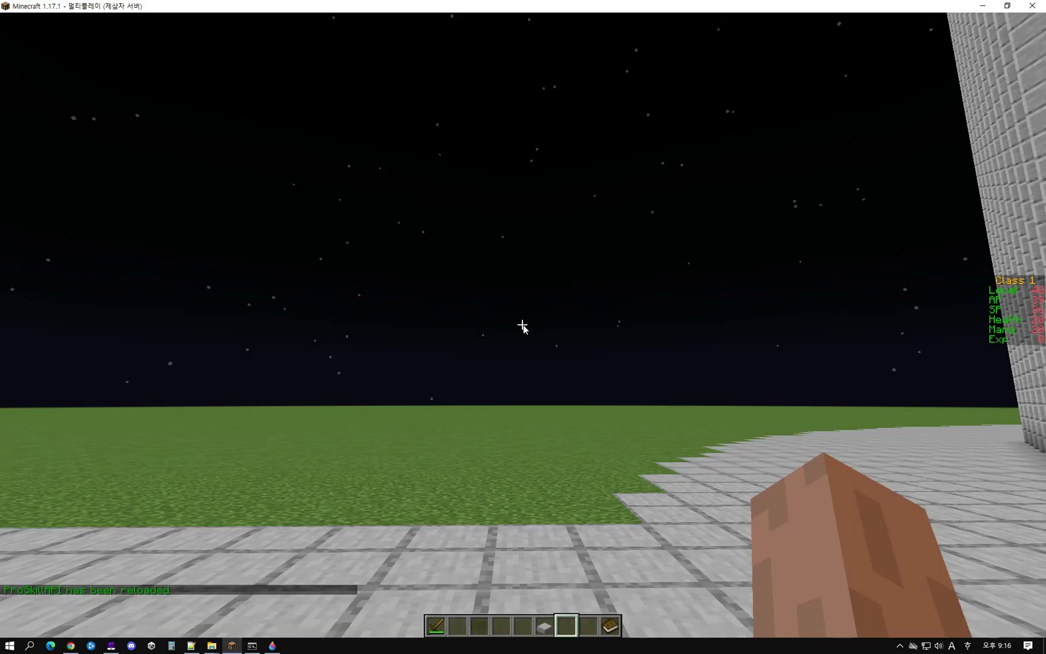
Test the changed particle gravity in Minecraft by casting Skill 1 toward the ground and sky, and return to the SkillAPI editor.
key(t)
key(Up)
key(Up)
key(Return)
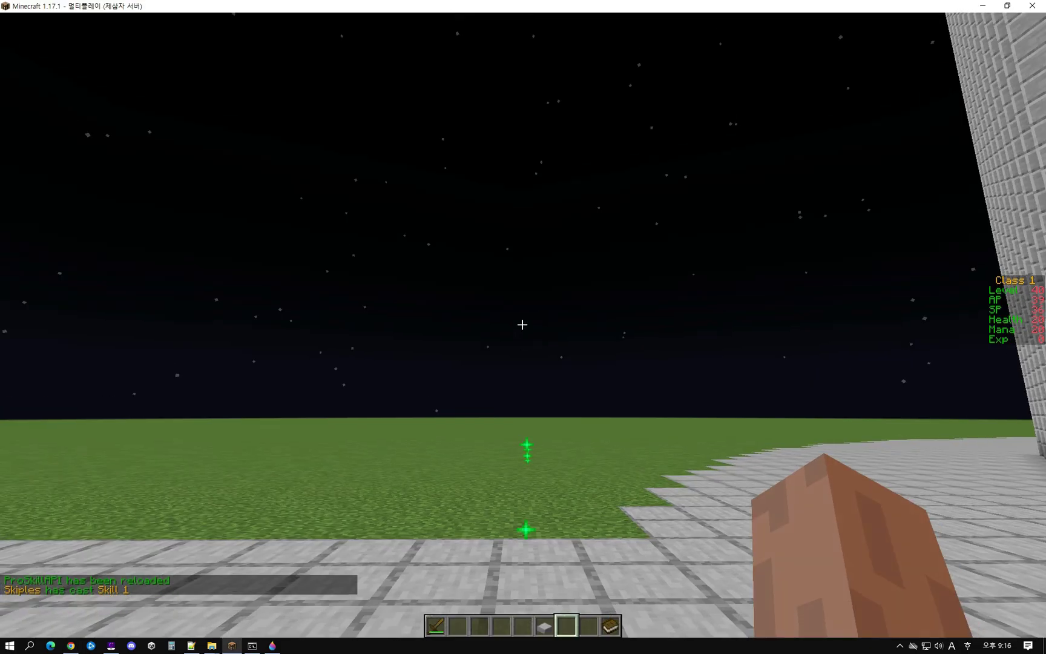
key(t)
key(Up)
key(Return)
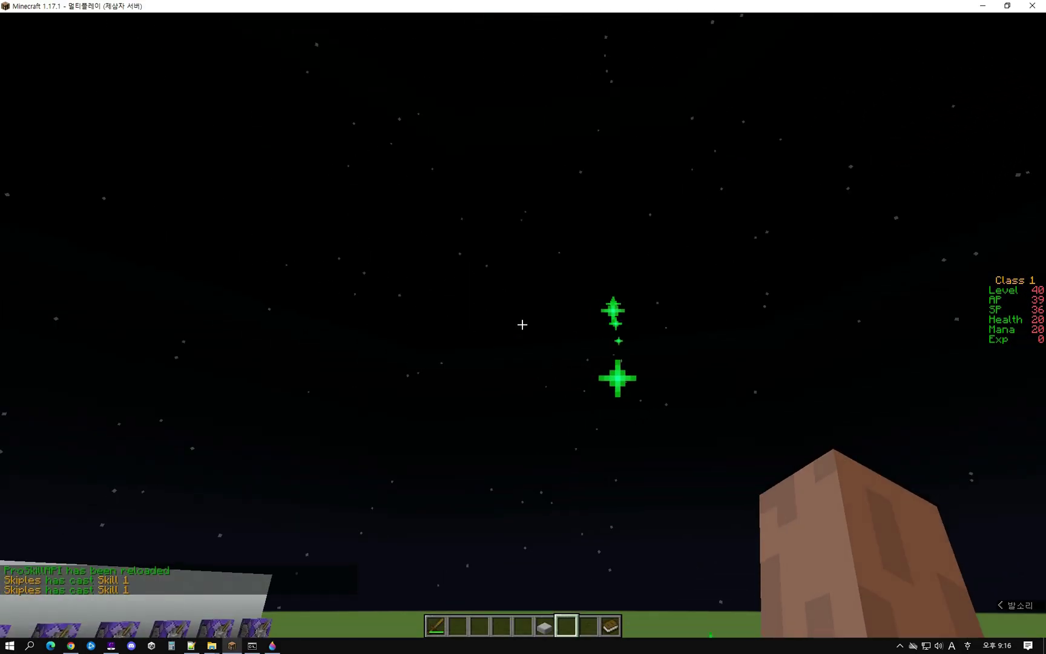
key(t)
key(Up)
key(Return)
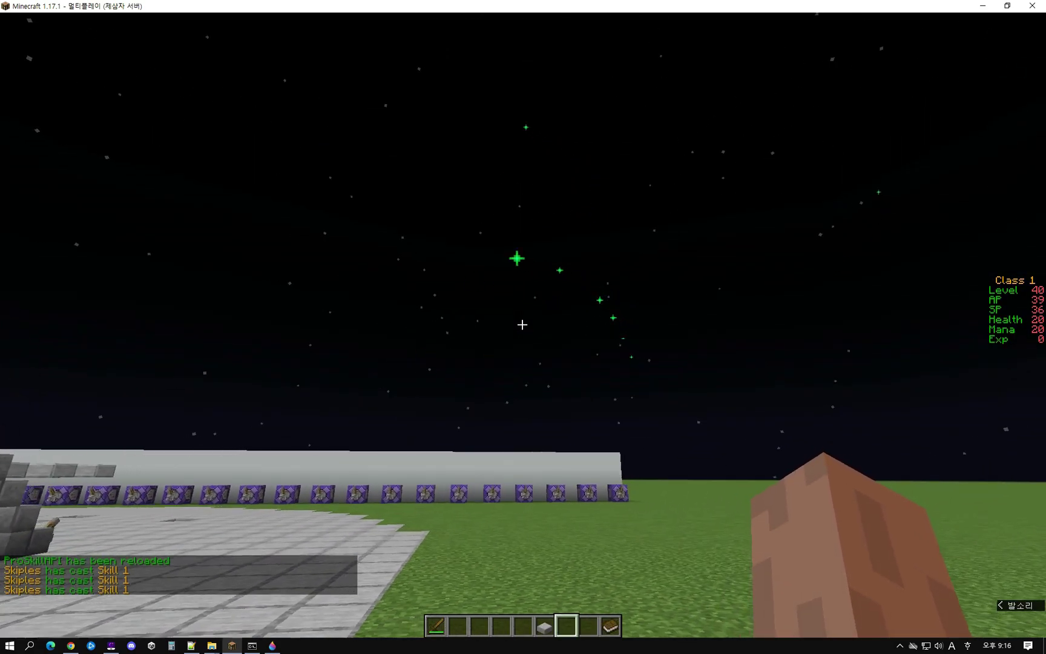
key(alt+Tab)
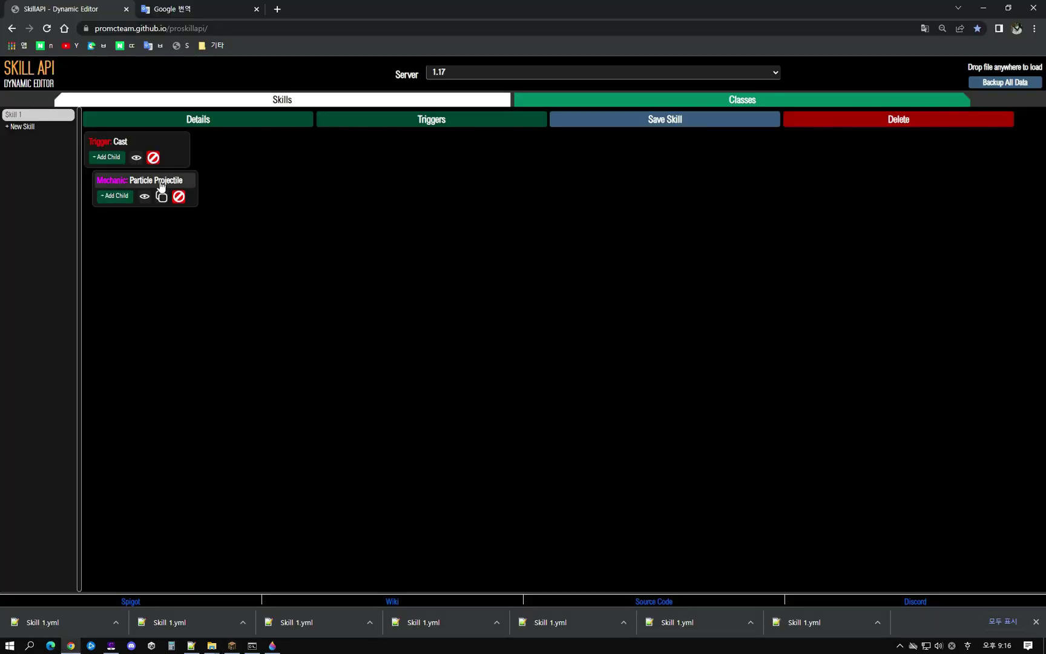
Open the Particle Projectile mechanic and examine the descriptions of its particle options, from Particle and Arrangement down to Frequency.
click(162, 184)
scroll(498, 203, up, 2)
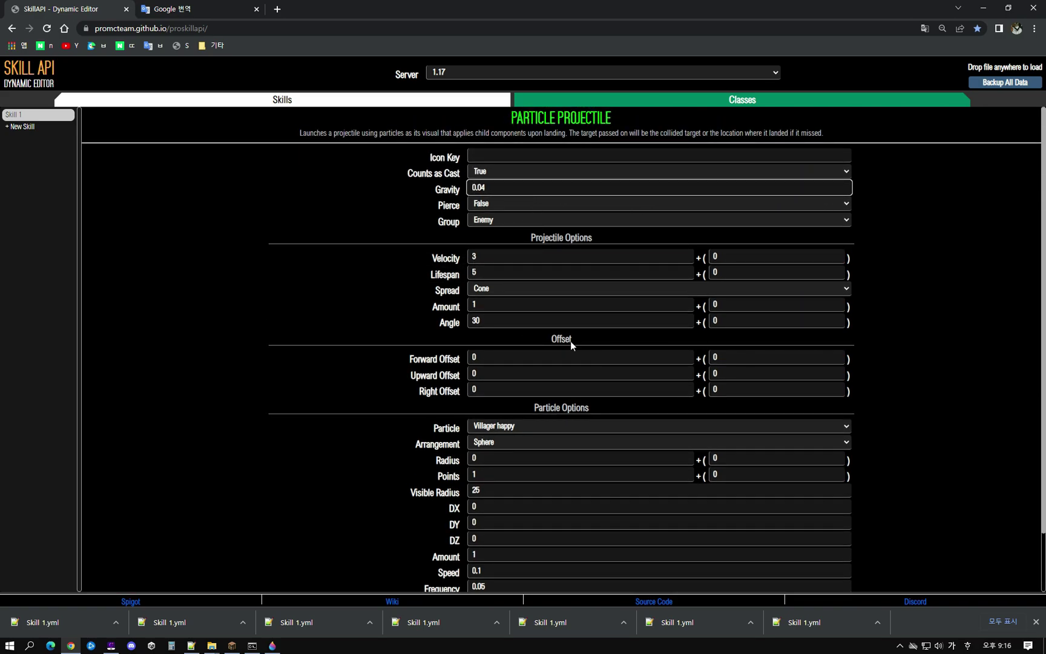
scroll(579, 341, down, 1)
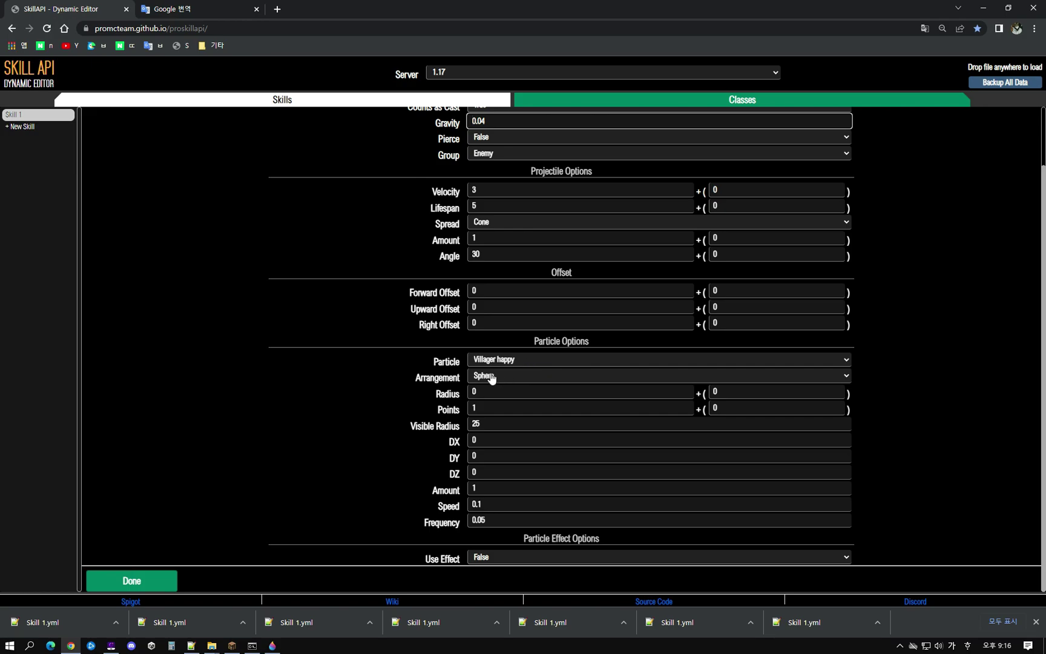
mouse_move(434, 365)
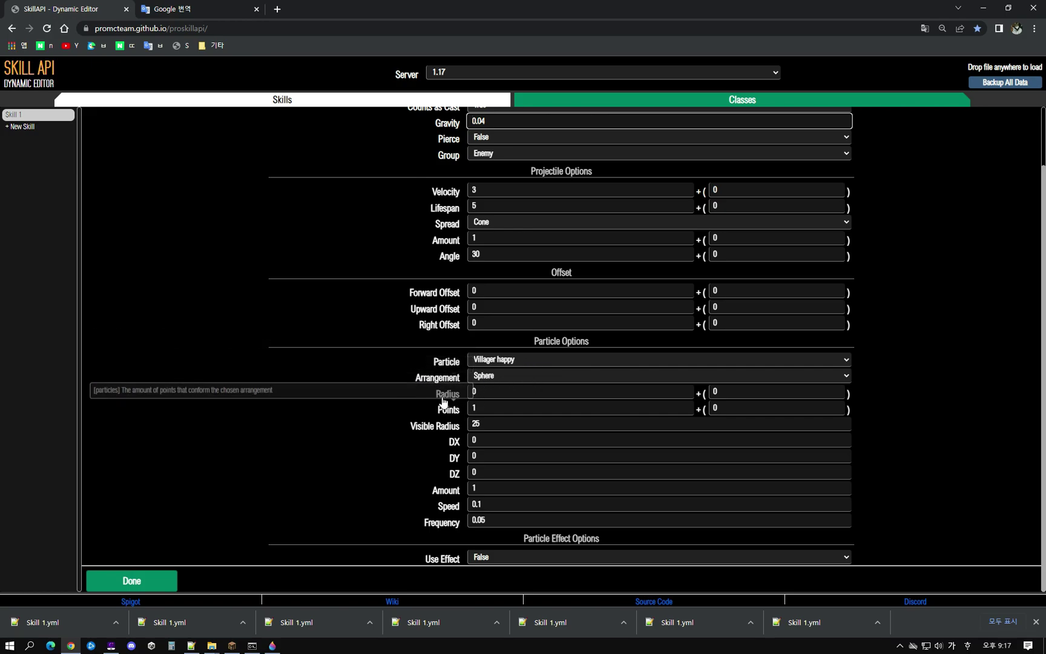
mouse_move(456, 464)
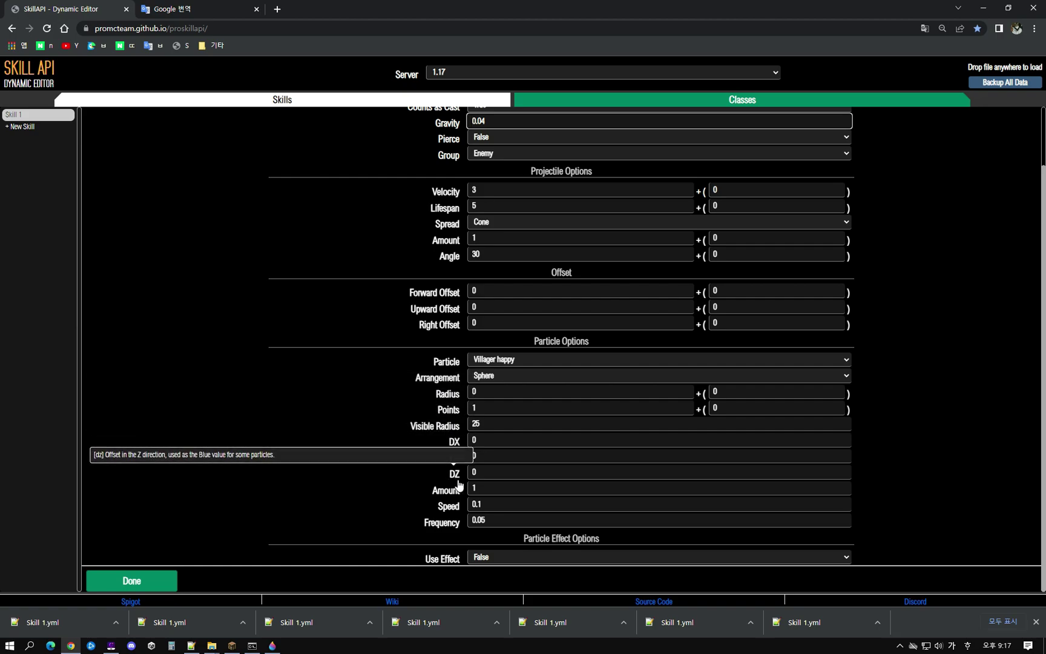
mouse_move(412, 527)
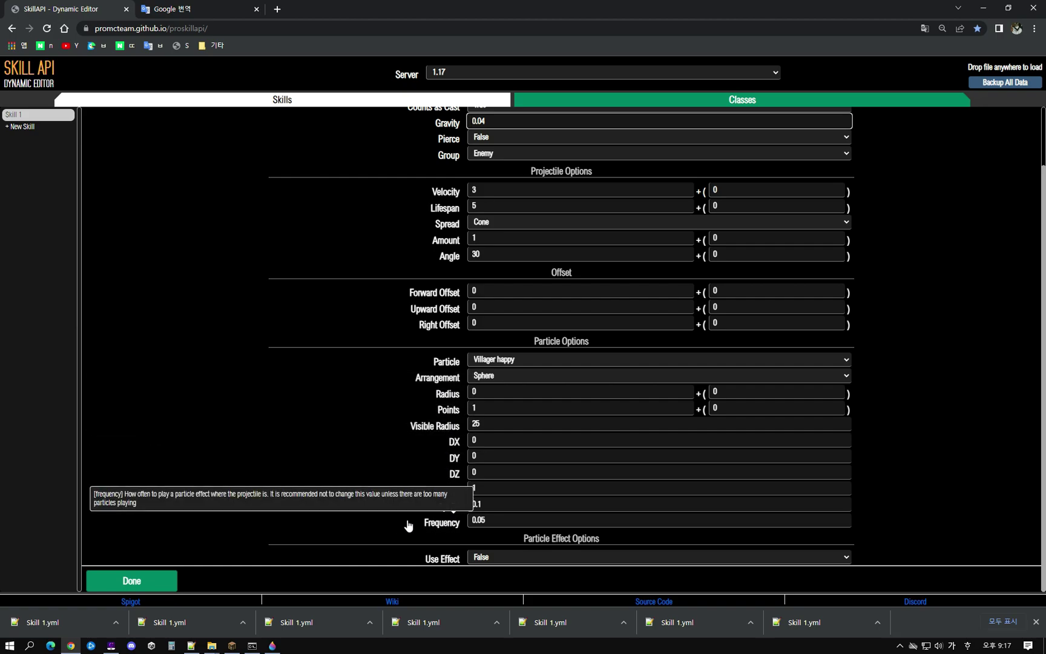
scroll(556, 447, up, 1)
scroll(556, 447, down, 1)
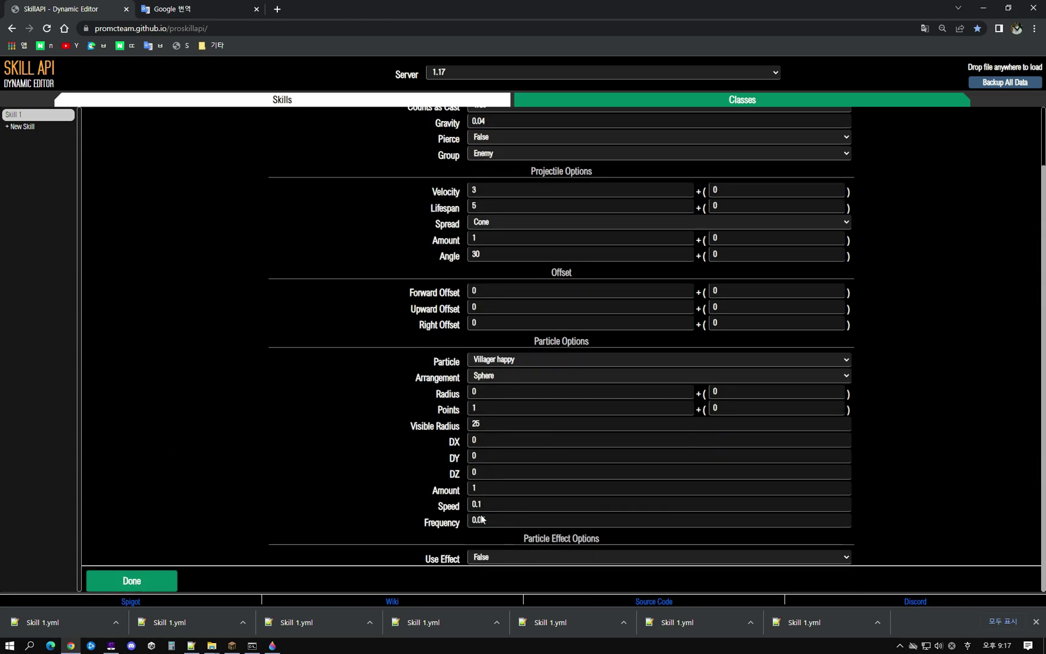
mouse_move(460, 524)
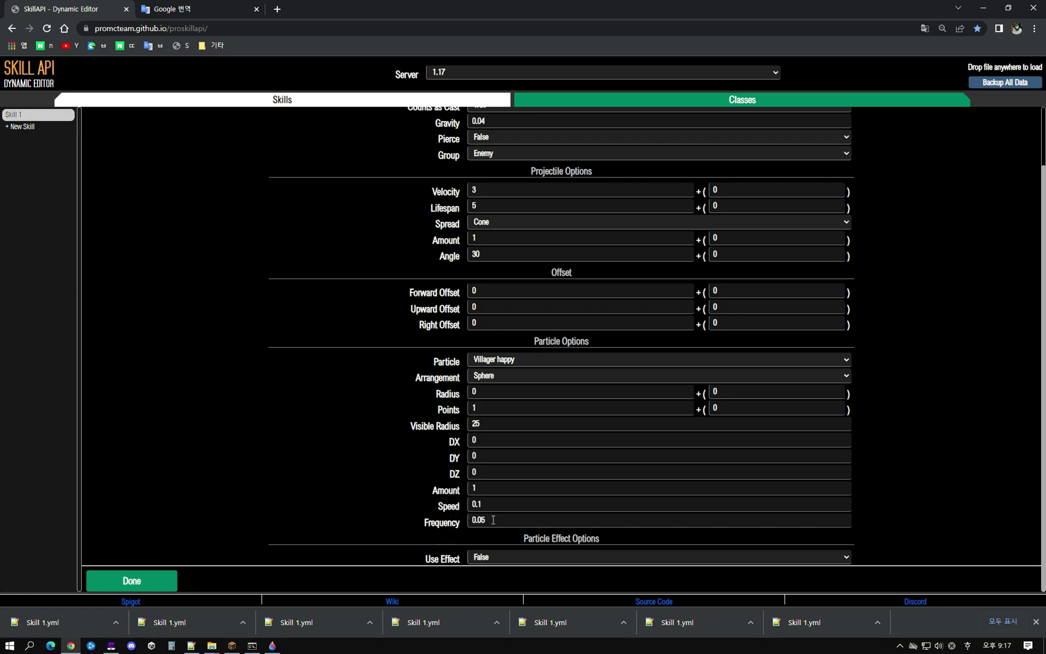
Set the Particle Projectile's Velocity to 1 and save the skill.
click(493, 192)
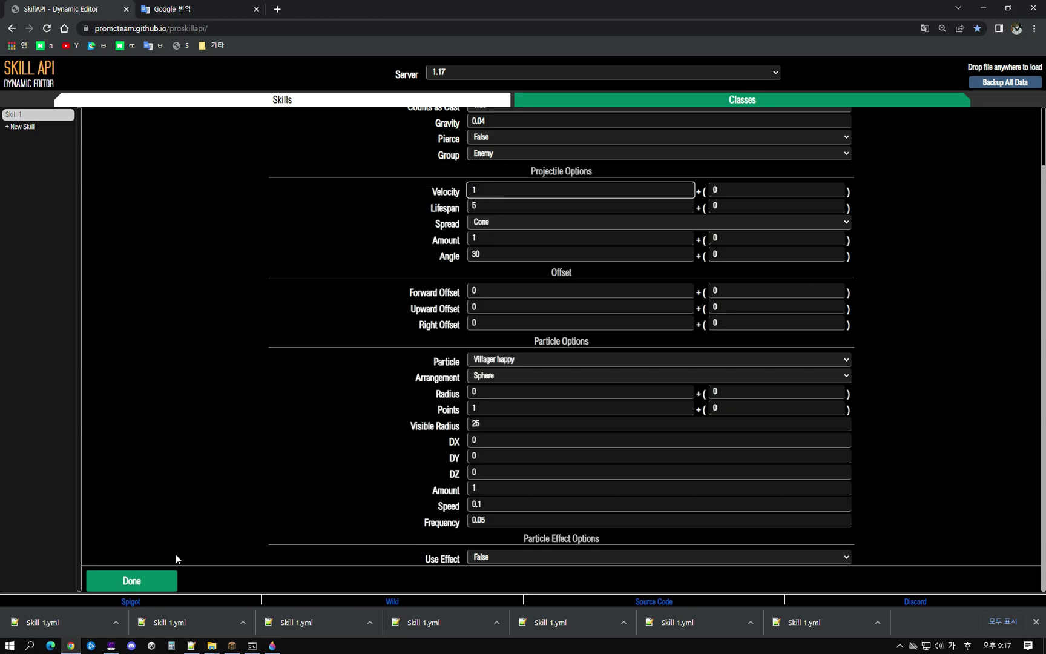
click(153, 586)
click(659, 124)
key(alt+Tab)
key(alt+Tab)
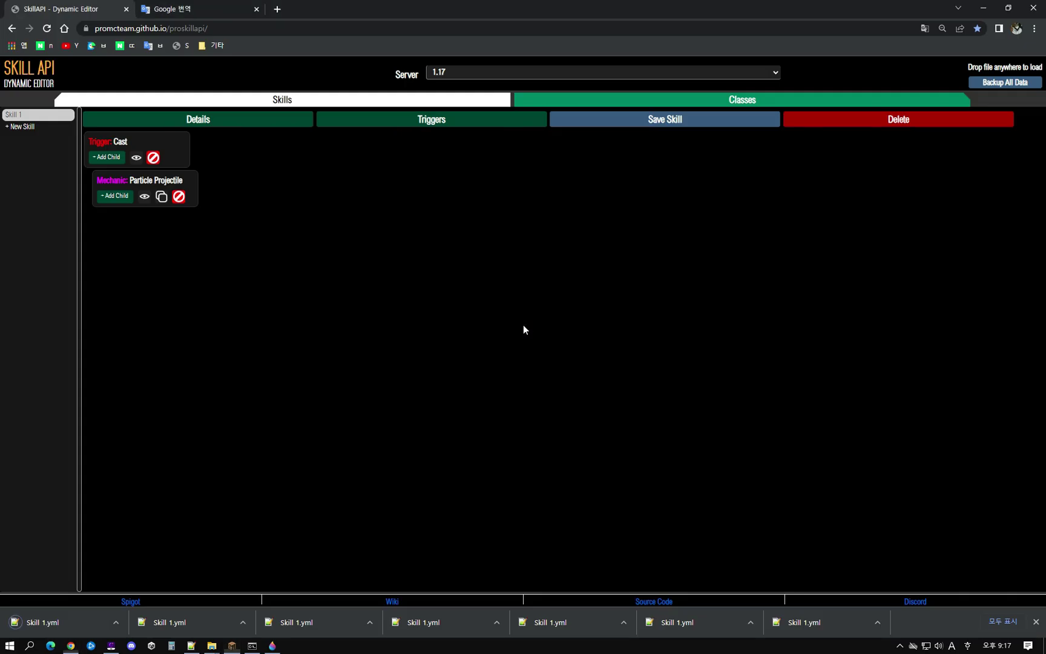
Set the Particle Projectile's Frequency to 0.1 and save the skill.
click(151, 190)
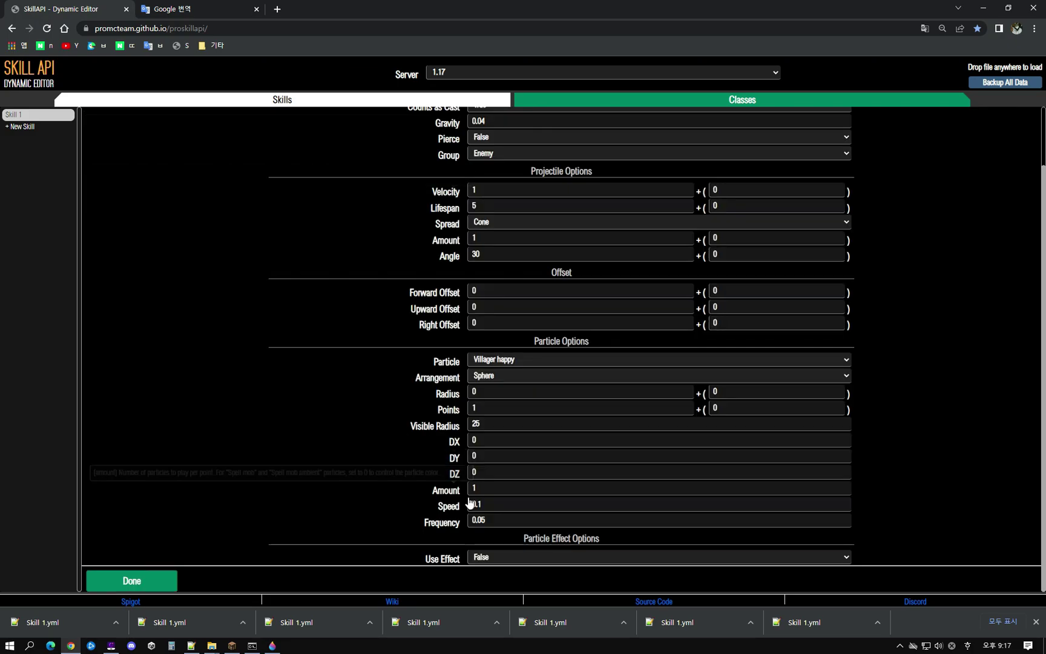
click(480, 519)
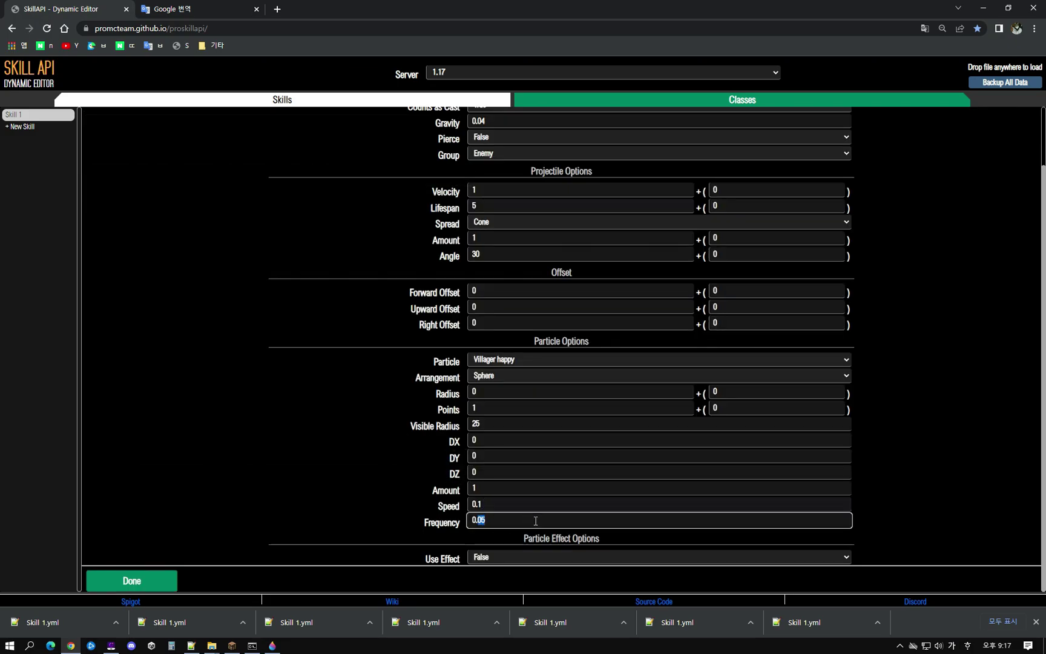
text(0.1)
click(170, 582)
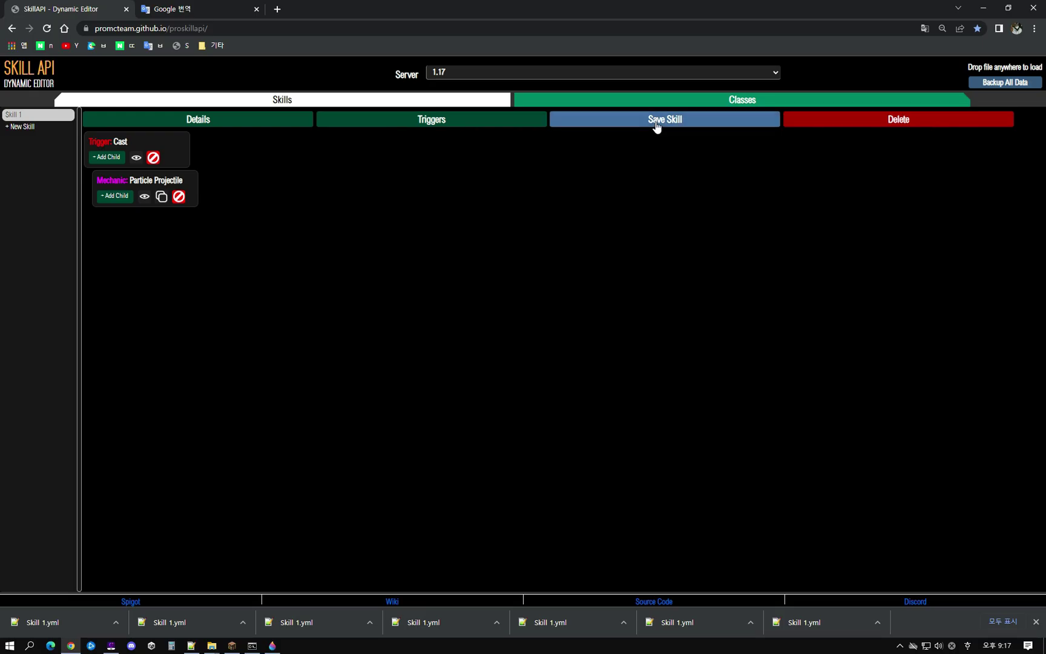
click(656, 128)
Switch to Minecraft and cast Skill 1 several times toward the night sky to view the particle trail.
key(alt+Tab)
key(Return)
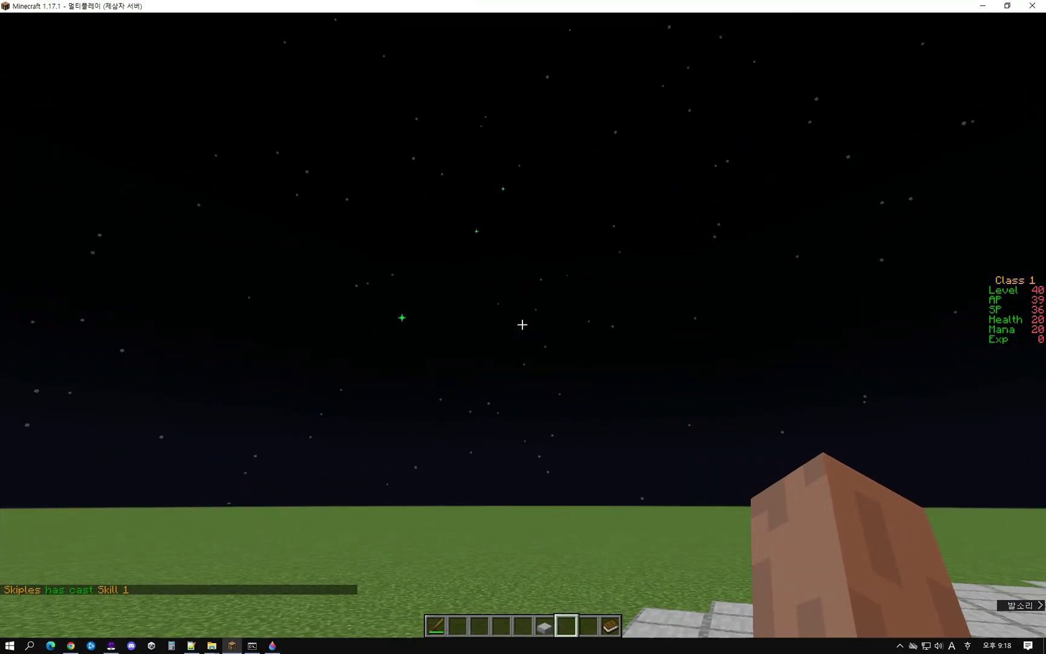
key(t)
key(Up)
key(Return)
right_click(522, 324)
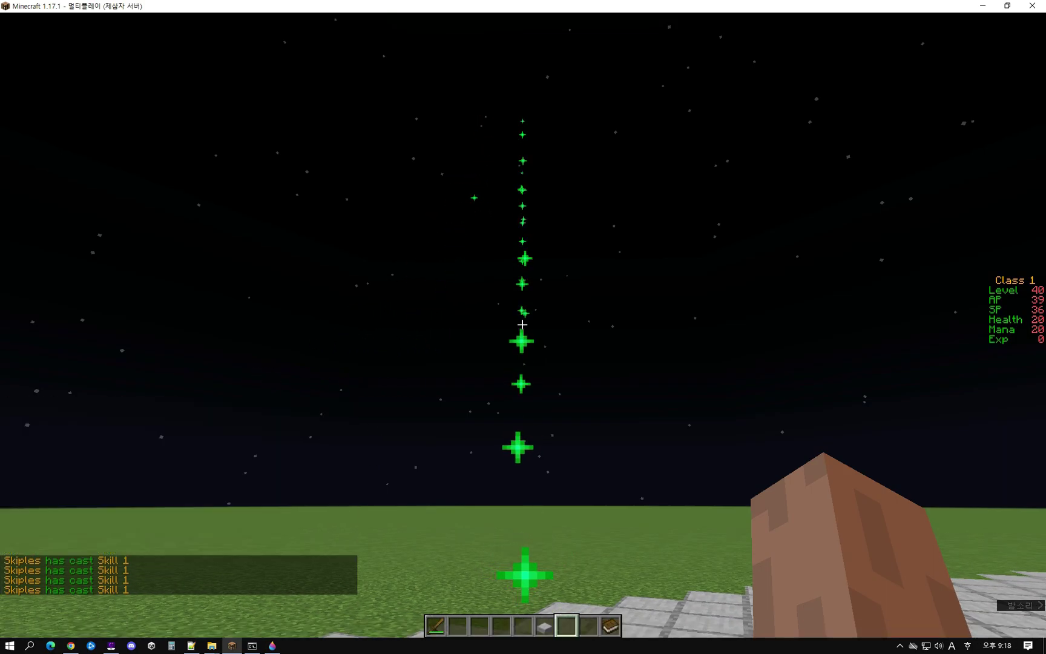
Reload ProSkillAPI and cast Skill 1 repeatedly toward the sky to test the new particle frequency.
key(t)
key(Return)
key(t)
key(Up)
key(Up)
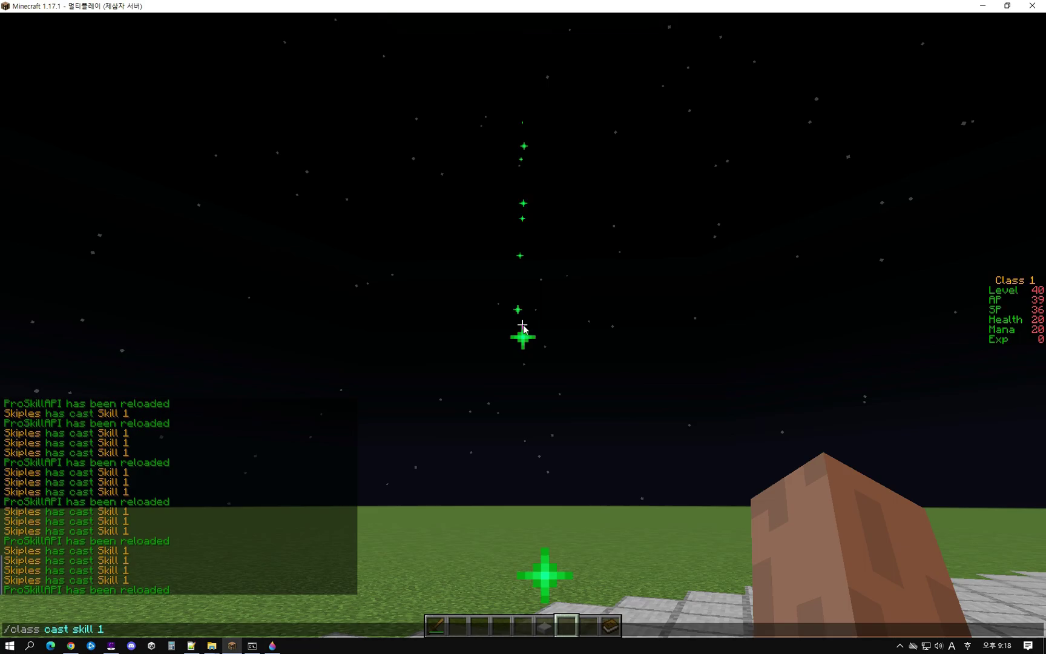
key(Return)
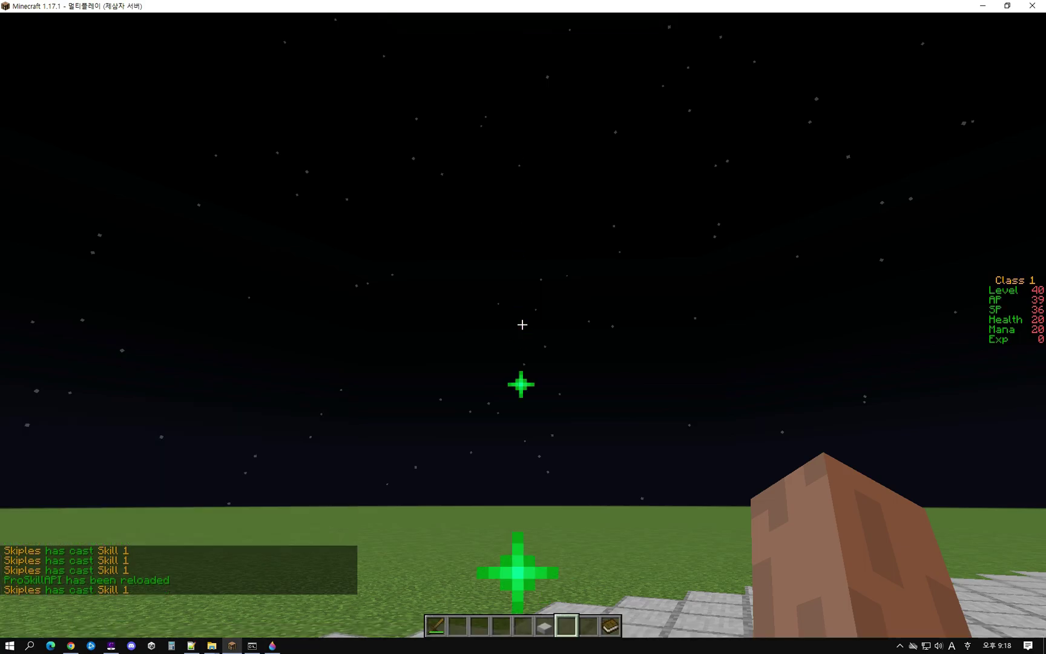
key(t)
key(Up)
key(Return)
key(t)
key(Escape)
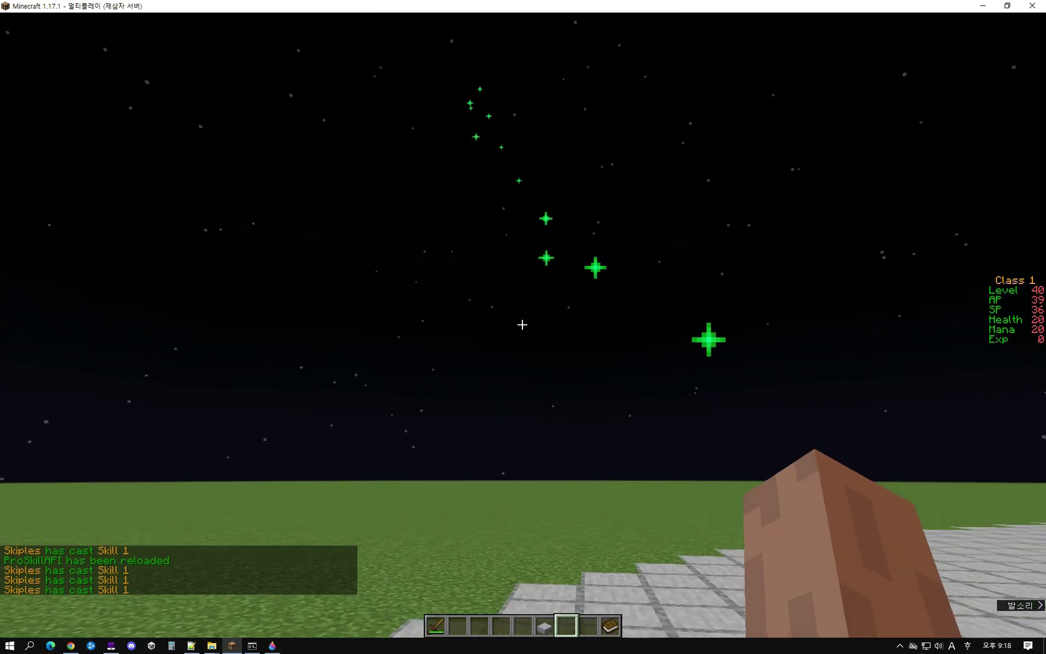
Return to the SkillAPI editor and review the Frequency description in the Particle Projectile mechanic, keeping its value.
key(alt+Tab)
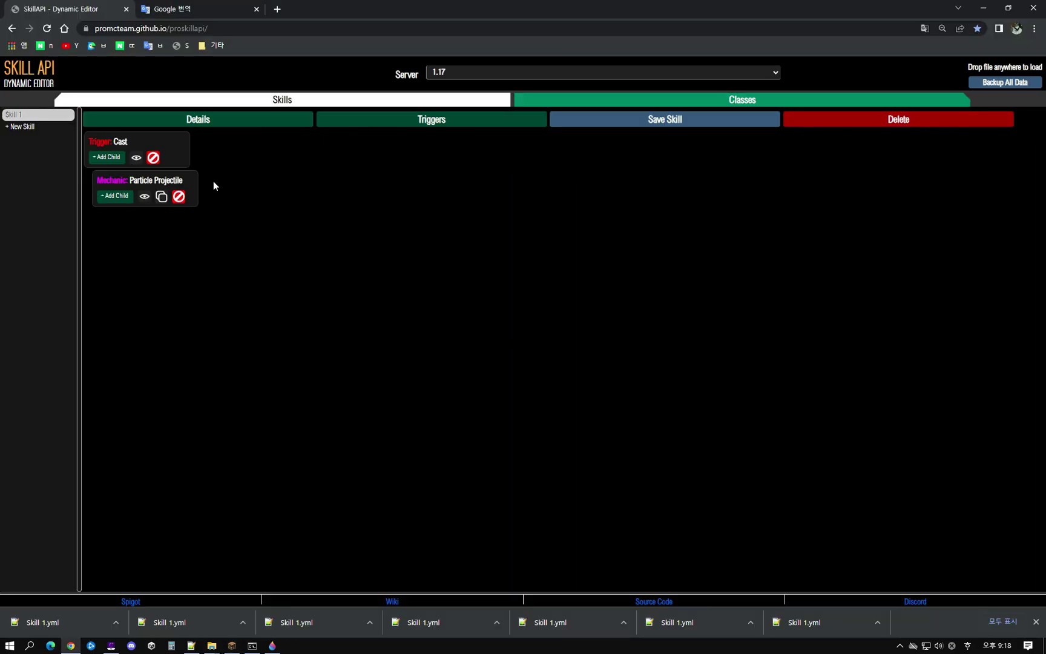
click(179, 182)
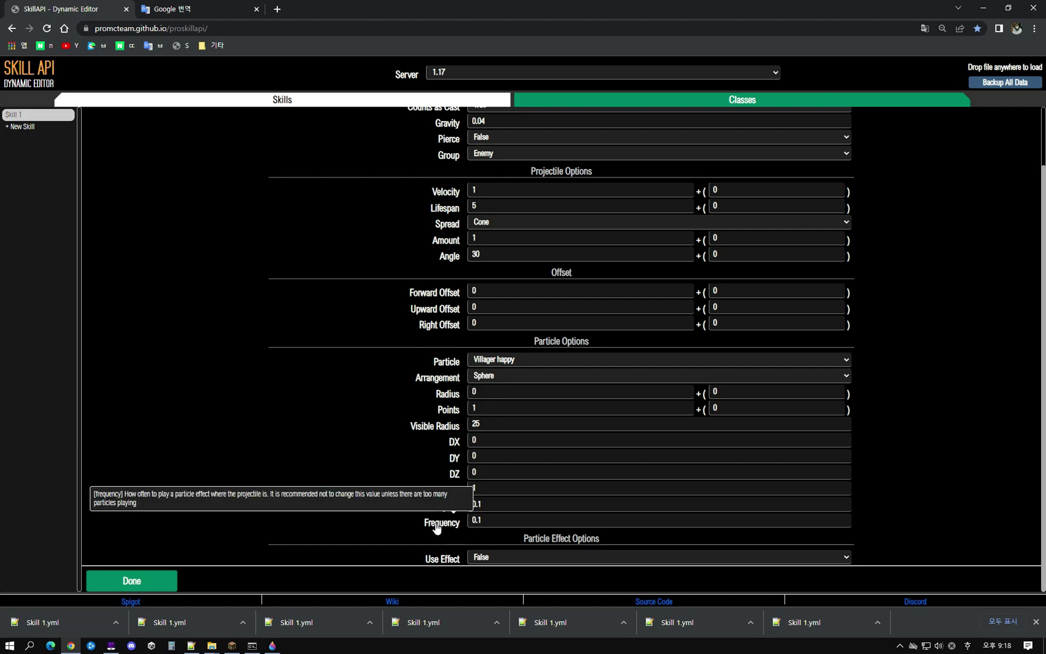
click(500, 520)
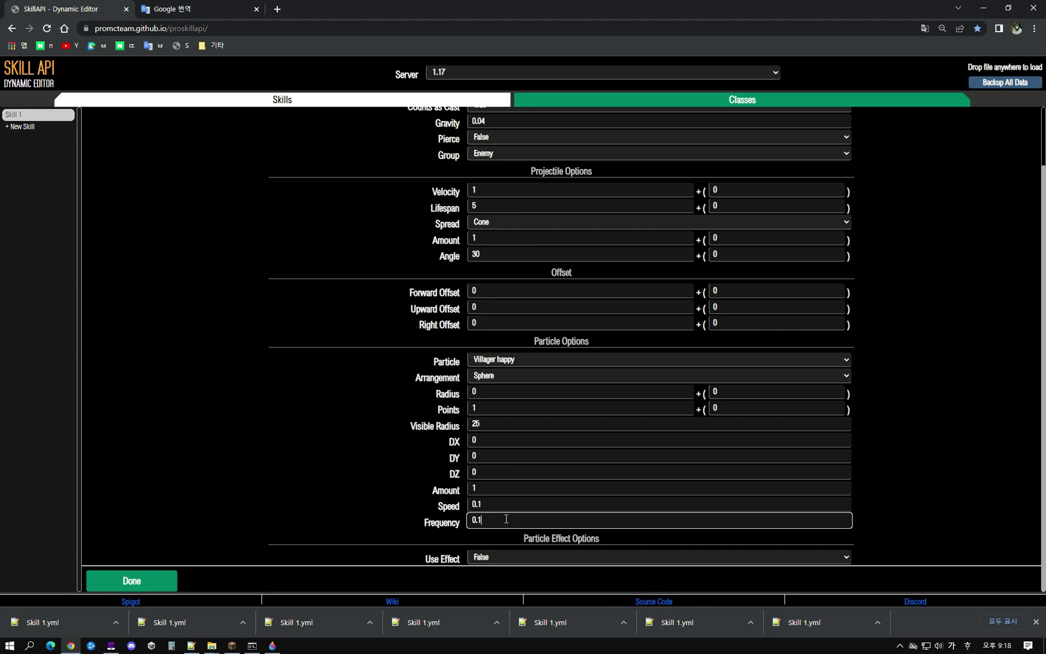
click(108, 580)
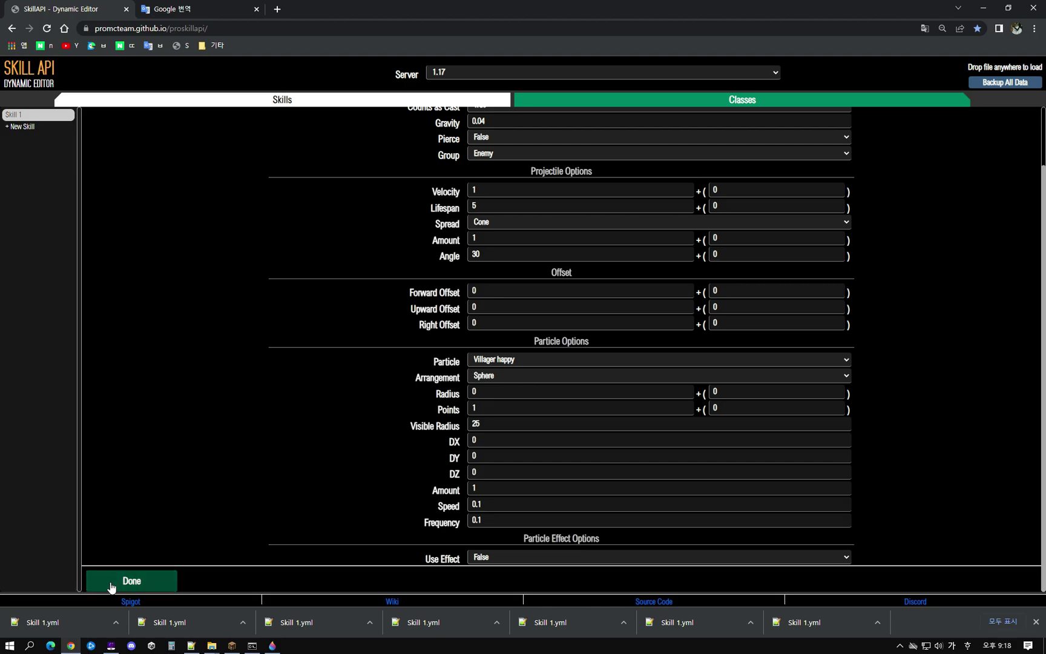
Reopen the Particle Projectile mechanic and set Use Effect to True in its particle effect options.
click(185, 180)
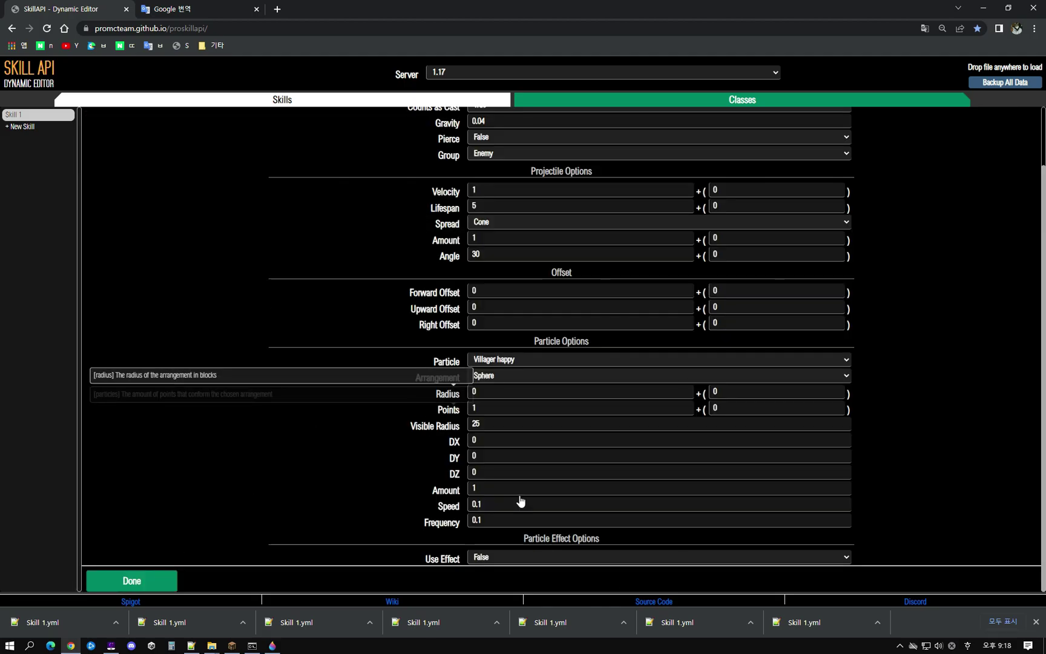
click(551, 558)
click(605, 532)
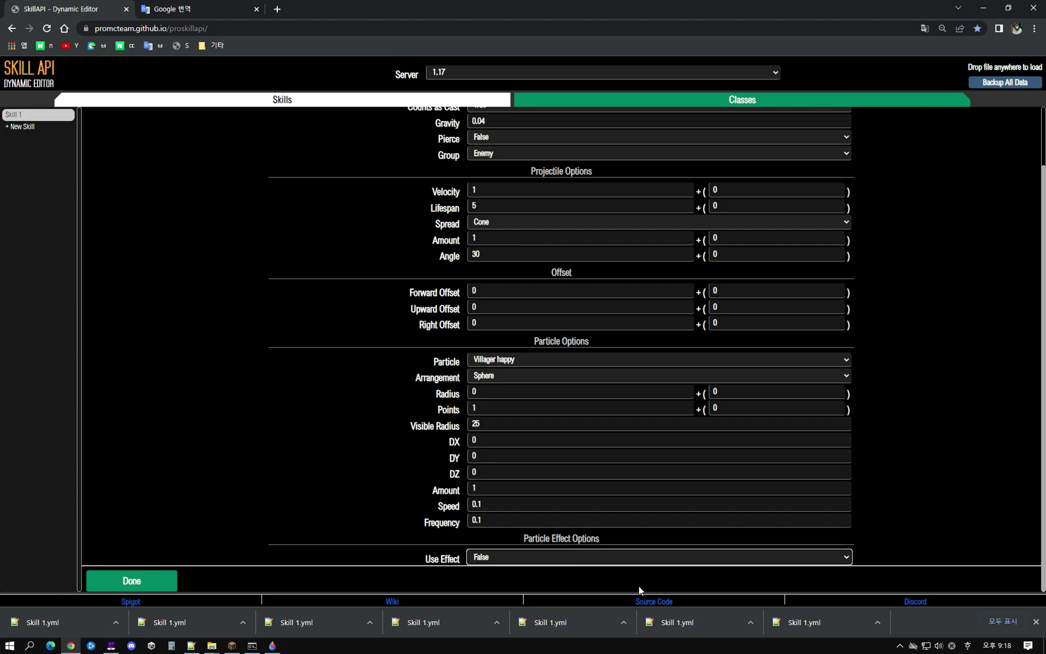
click(811, 551)
click(546, 580)
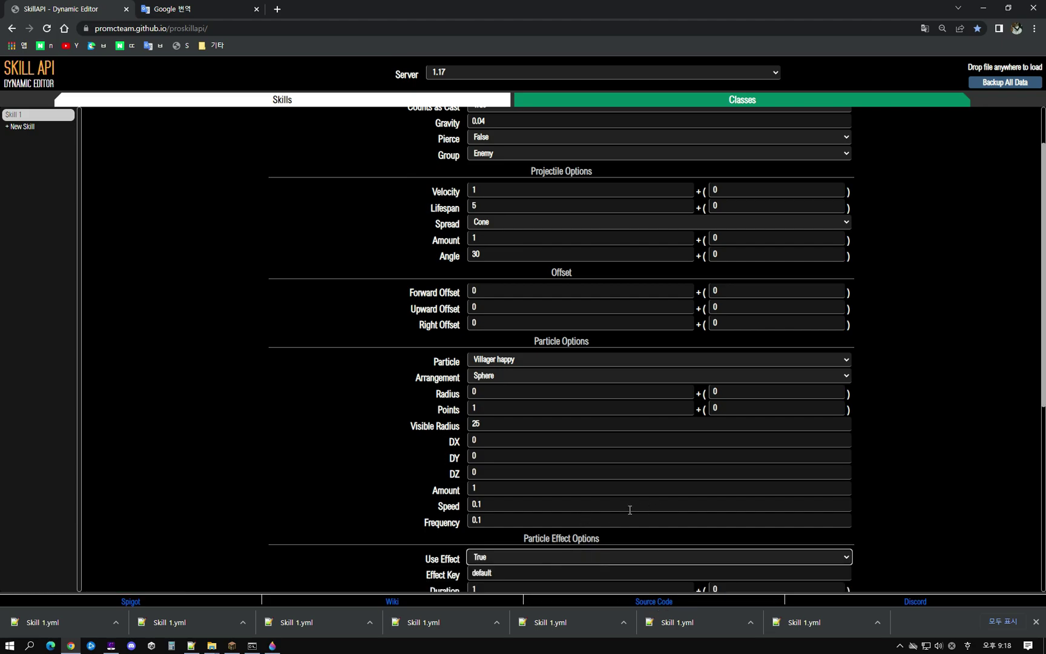
Examine the particle effect options, including Effect Key, Duration, Shape, Animation and Particle, and close the mechanic's settings.
scroll(433, 463, down, 2)
drag(426, 450, 458, 453)
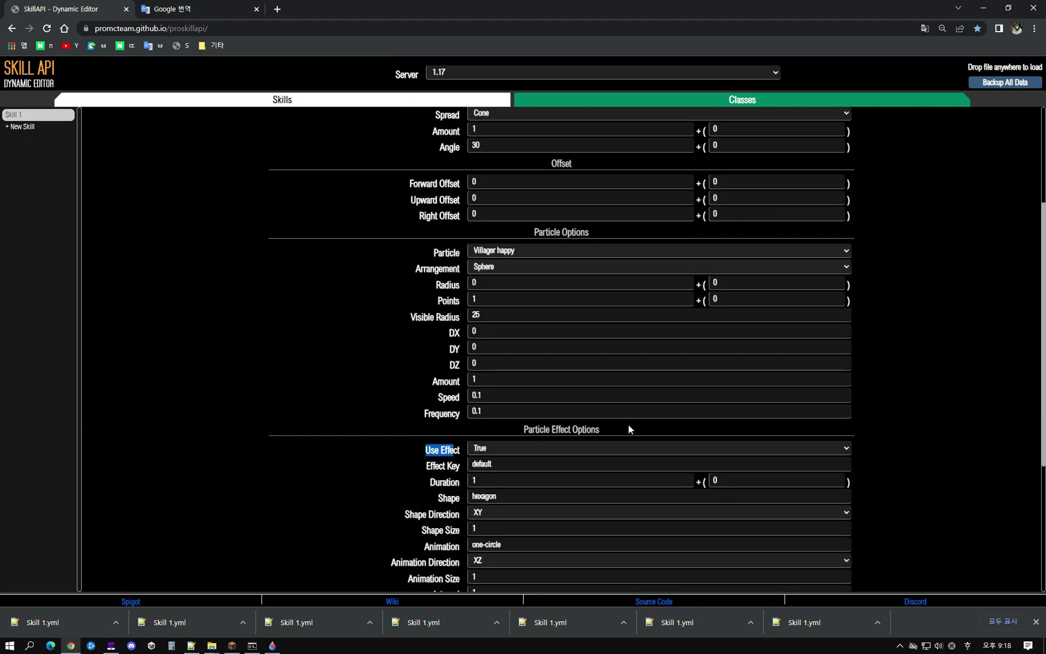
scroll(628, 425, down, 1)
scroll(620, 431, down, 2)
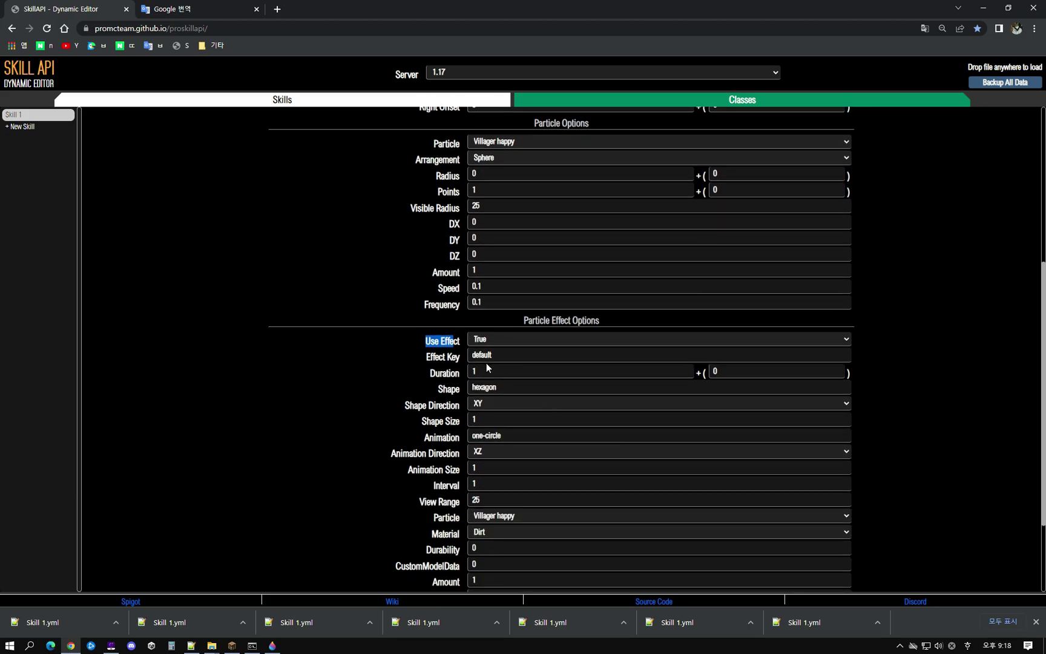
drag(465, 357, 420, 360)
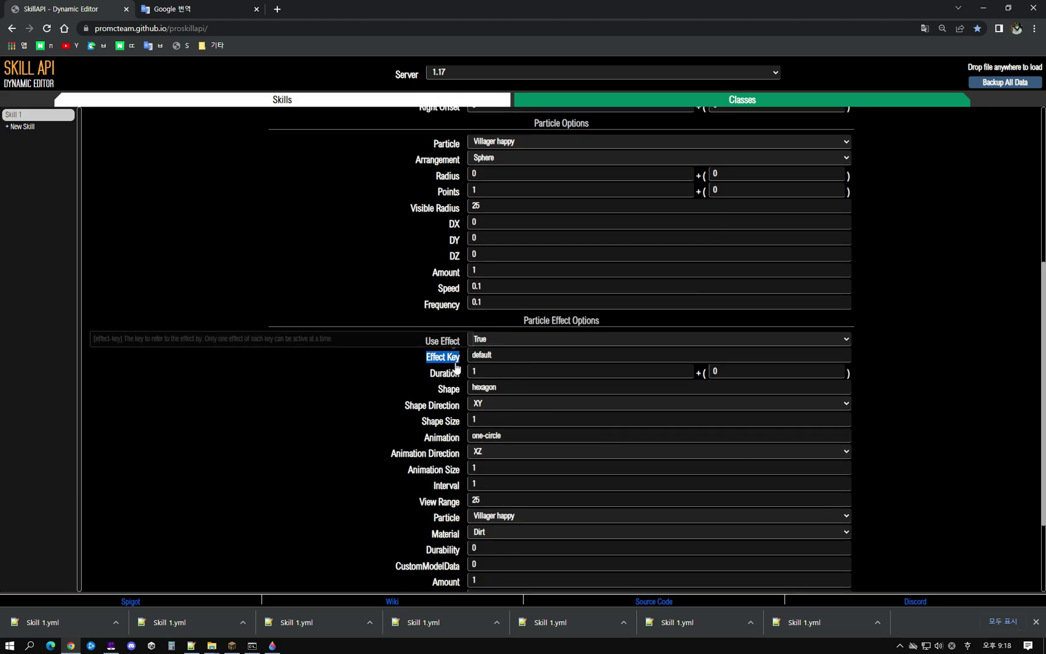
drag(428, 374, 472, 372)
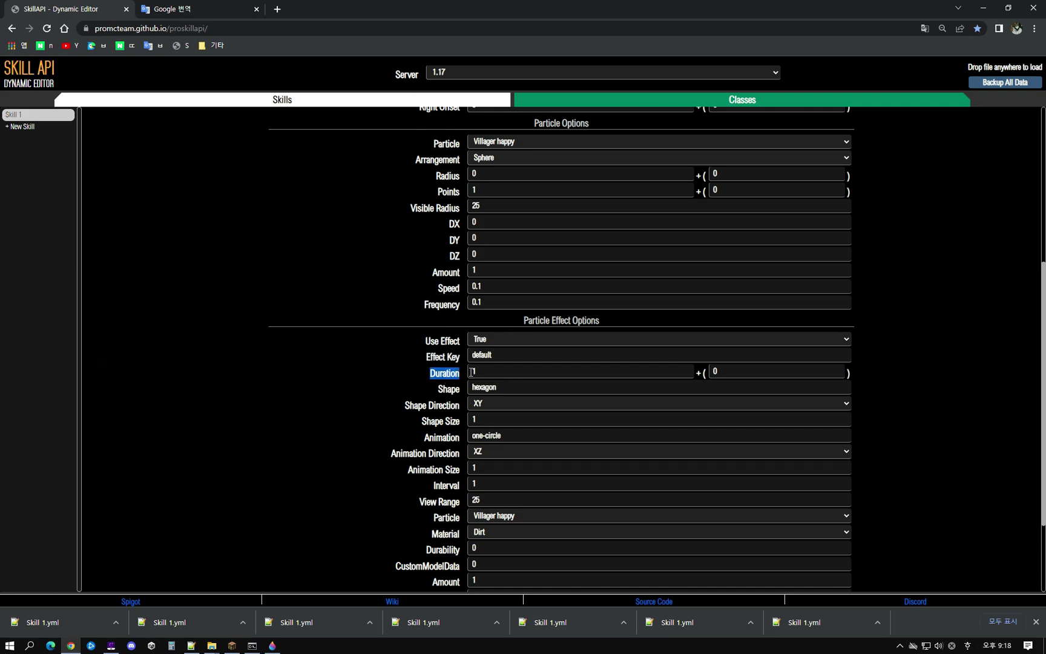
scroll(563, 359, down, 3)
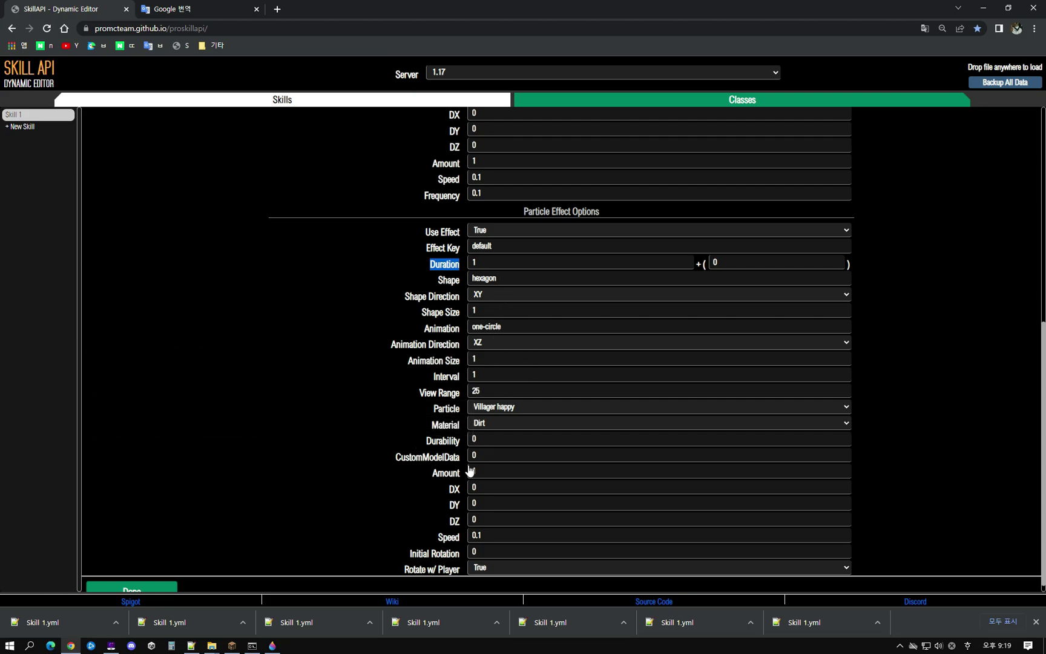
scroll(556, 425, down, 1)
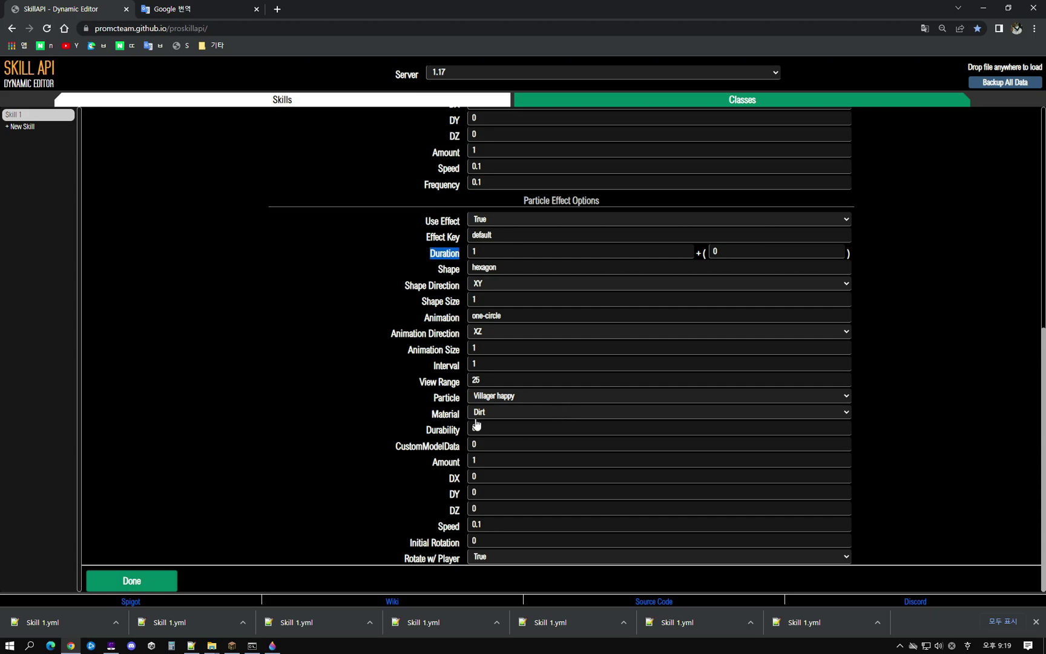
click(501, 397)
click(501, 397)
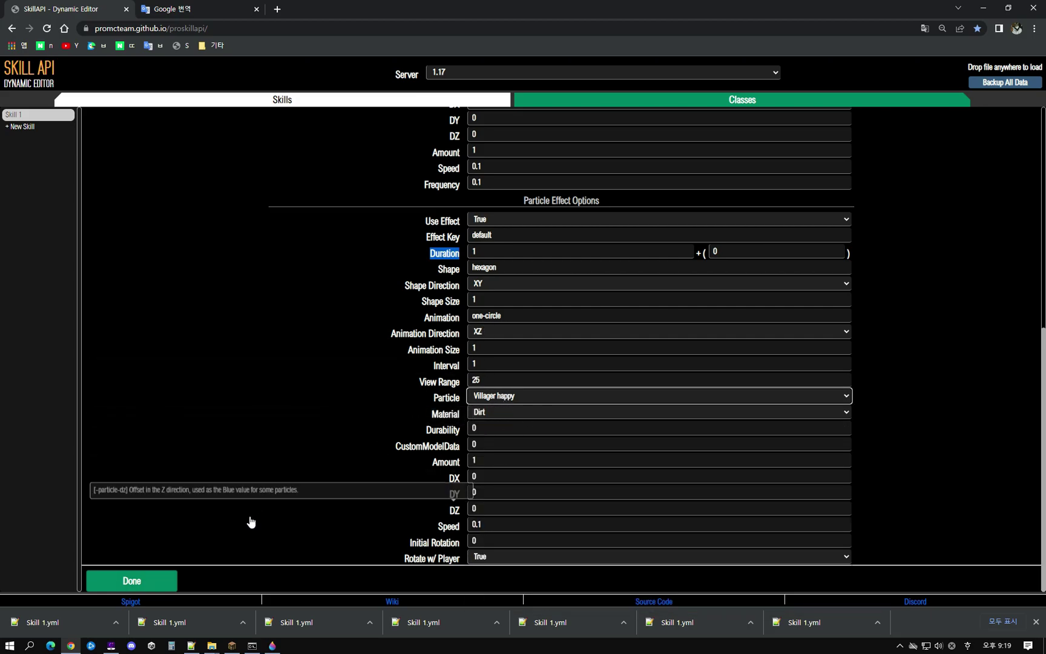
click(145, 583)
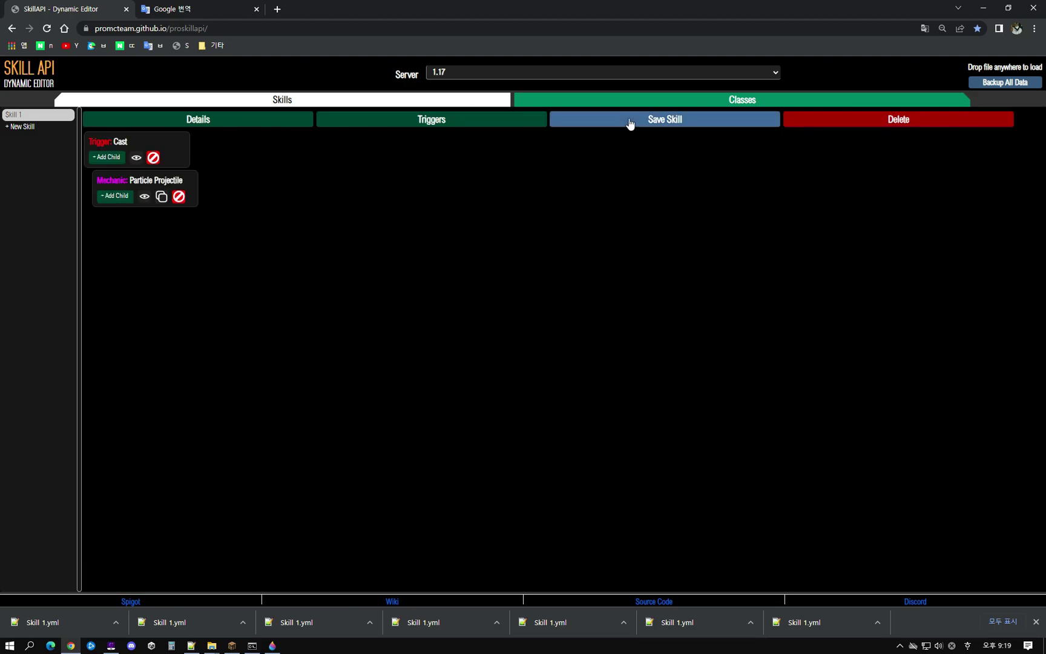
Set the Particle in the Particle Projectile mechanic's effect options to End rod and close its settings.
click(128, 181)
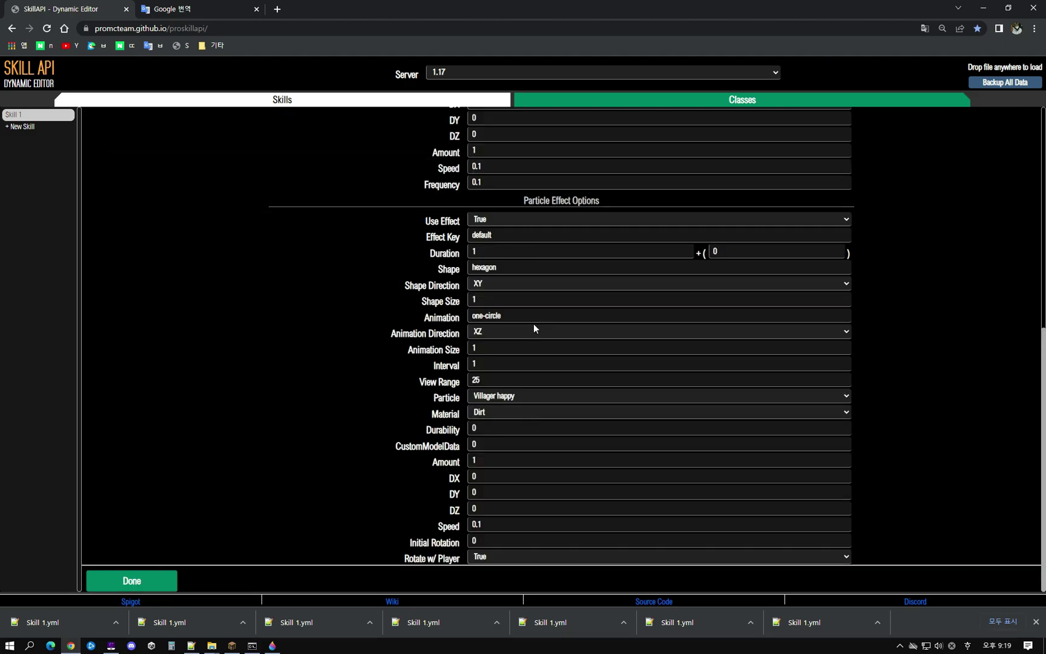
click(503, 397)
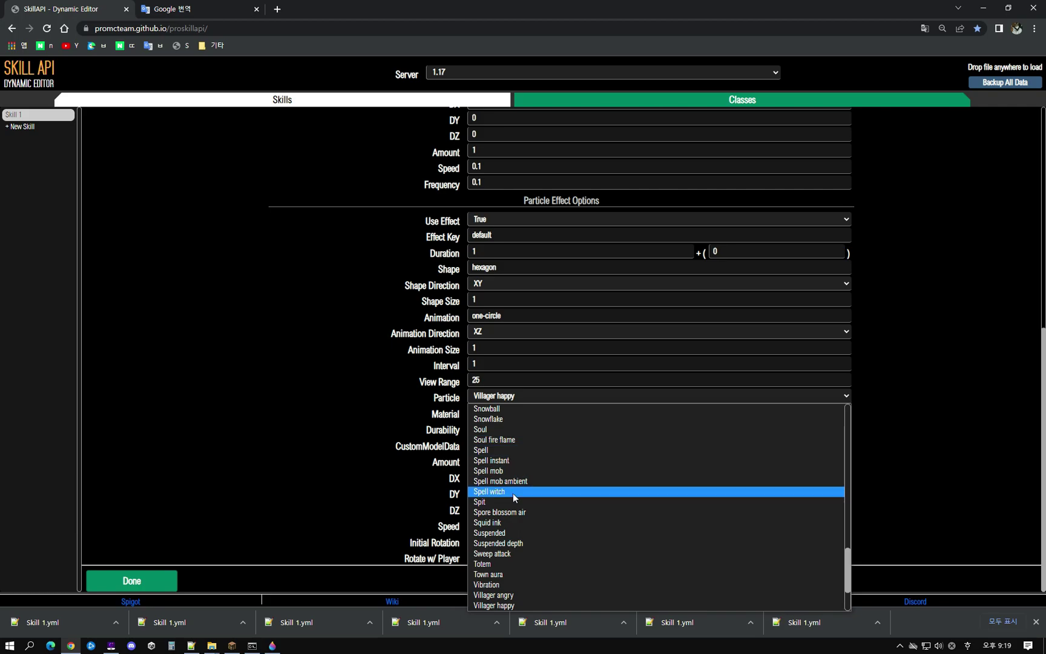
scroll(511, 511, up, 3)
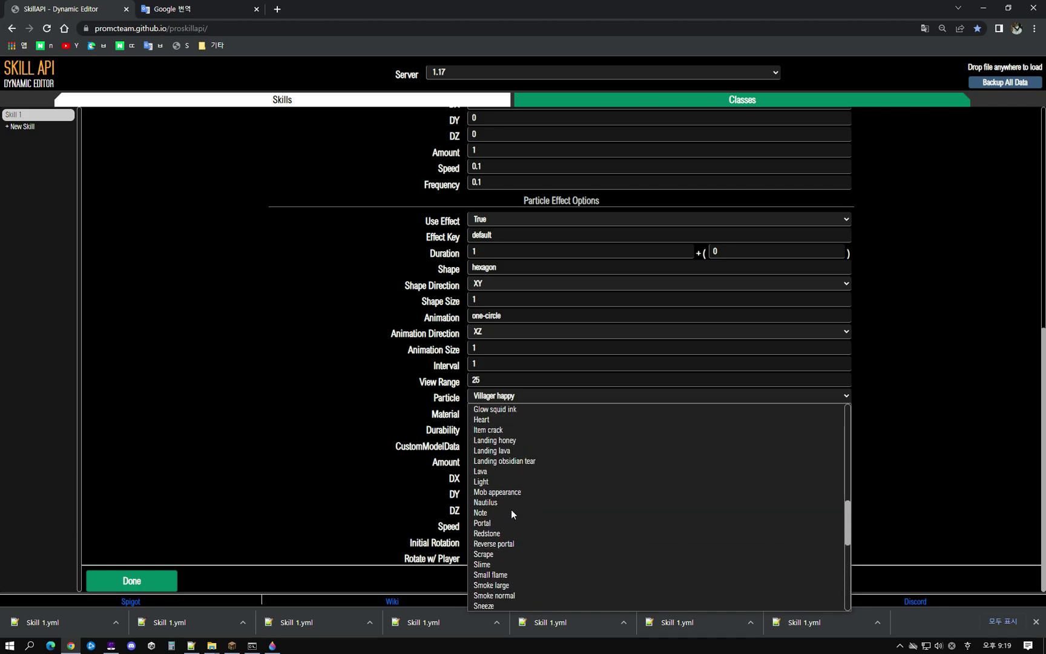
scroll(511, 508, up, 3)
click(492, 451)
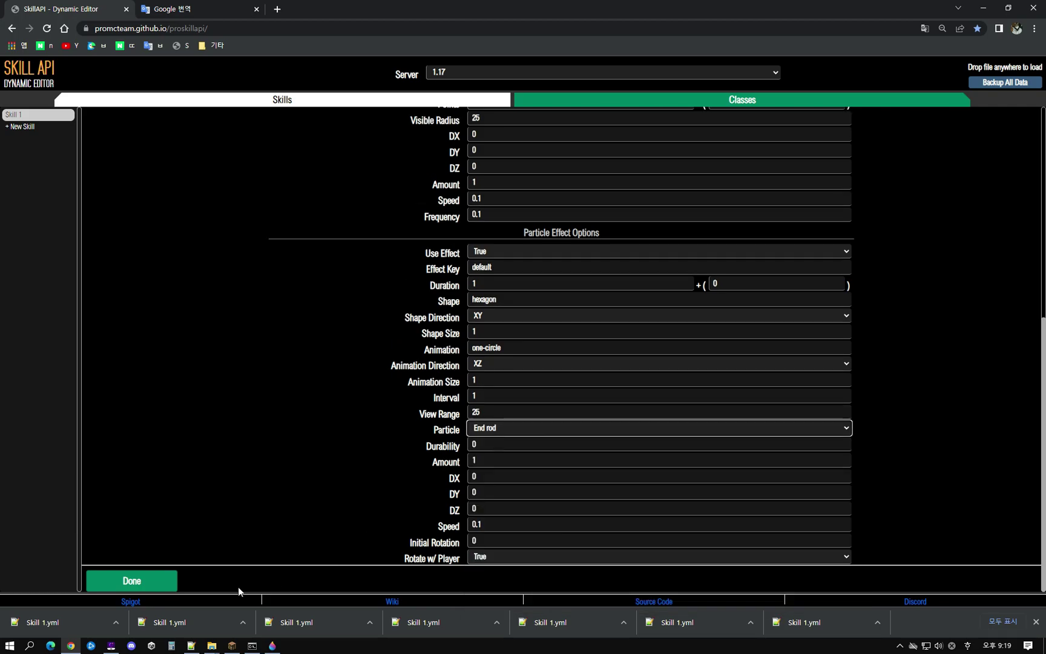
click(163, 581)
Save the skill over the existing Skill 1 file in ProSkillAPI's dynamic skill folder.
click(683, 125)
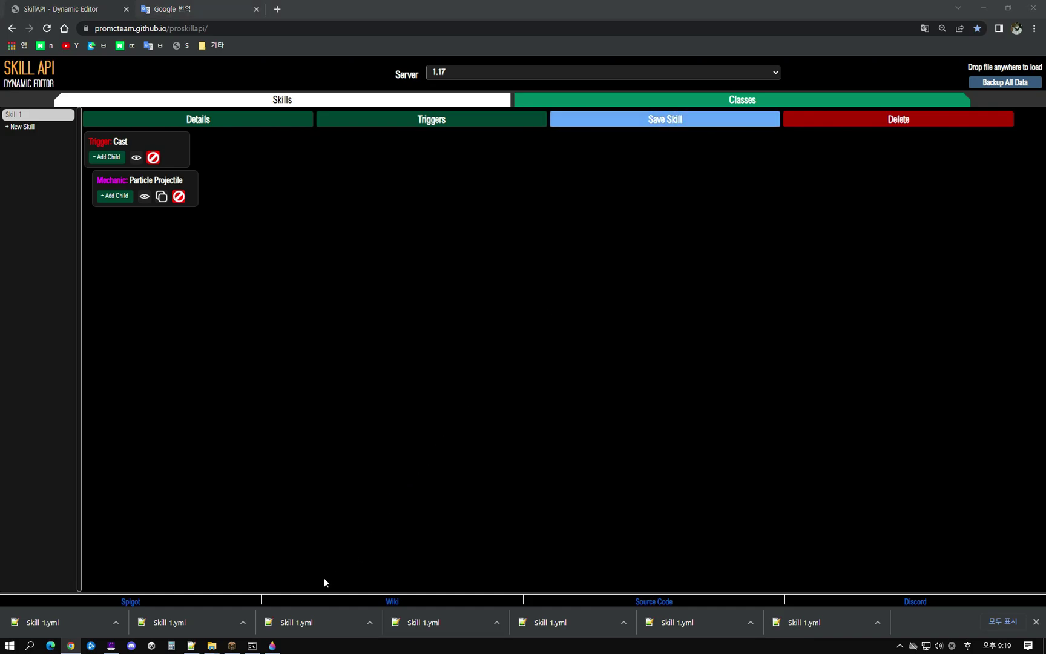
click(215, 79)
click(430, 310)
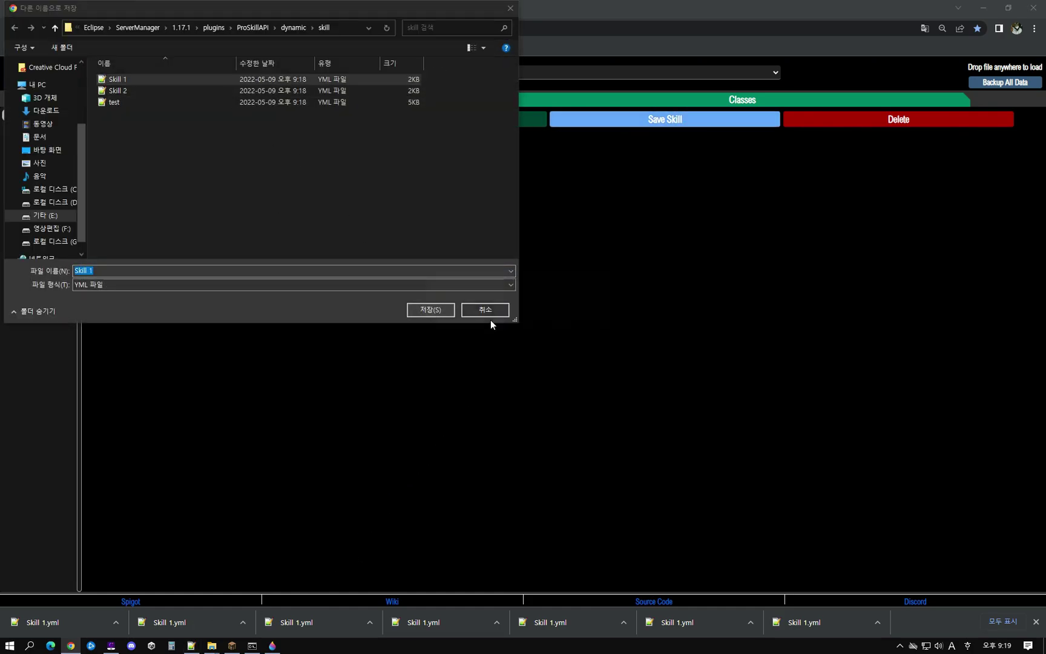
click(553, 325)
Reopen the Particle Projectile mechanic and examine the Duration, Shape and Shape Direction settings in its particle effect options.
click(151, 180)
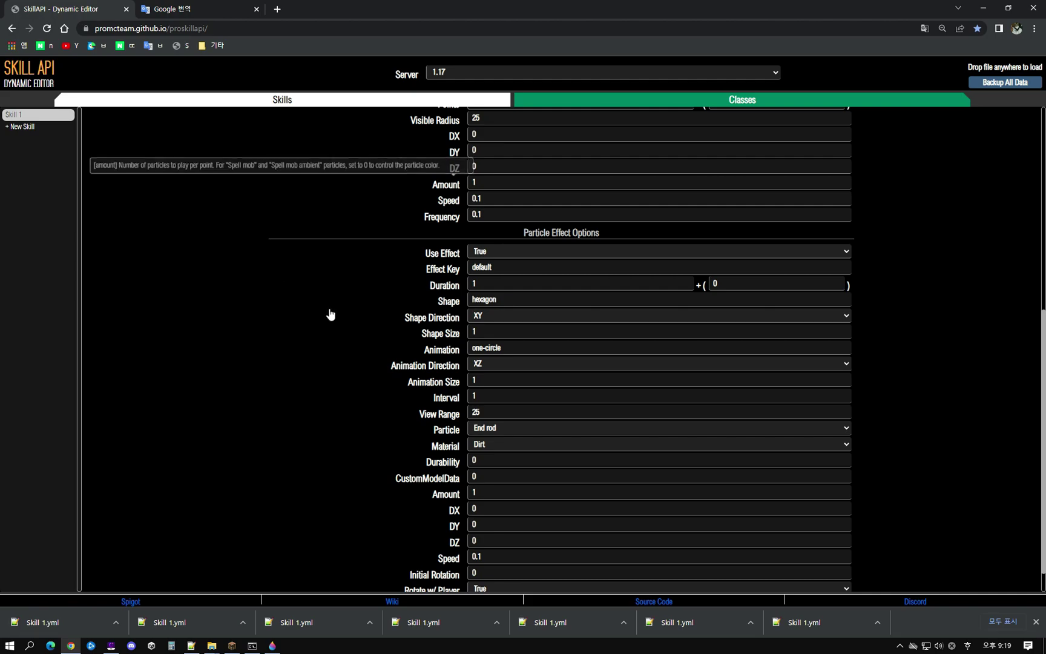
scroll(494, 295, down, 1)
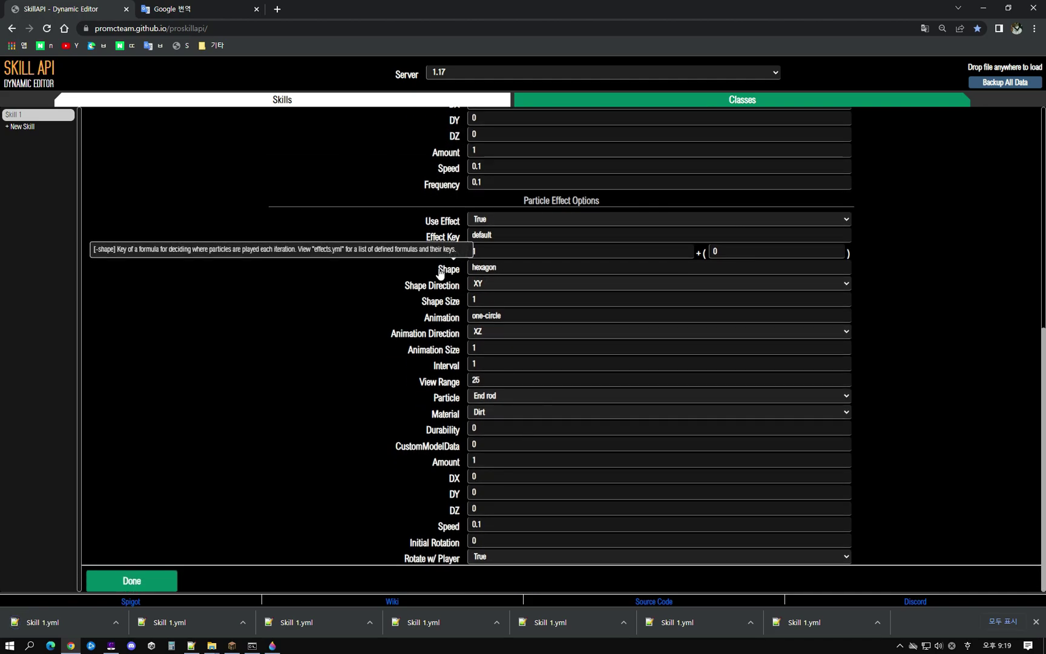
double_click(466, 270)
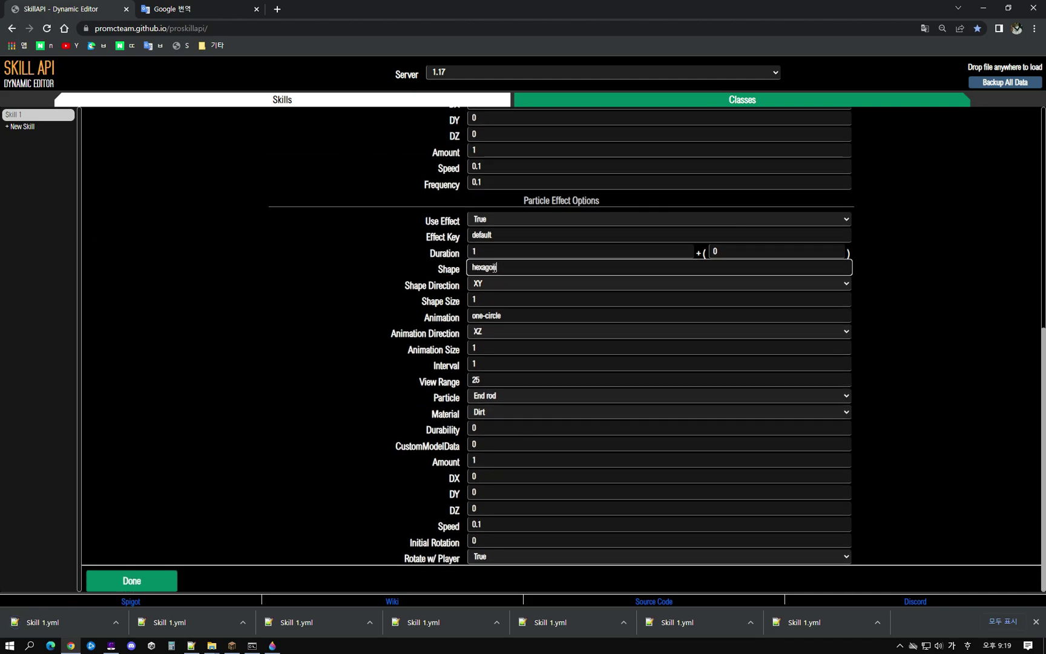
triple_click(516, 314)
click(518, 315)
double_click(502, 266)
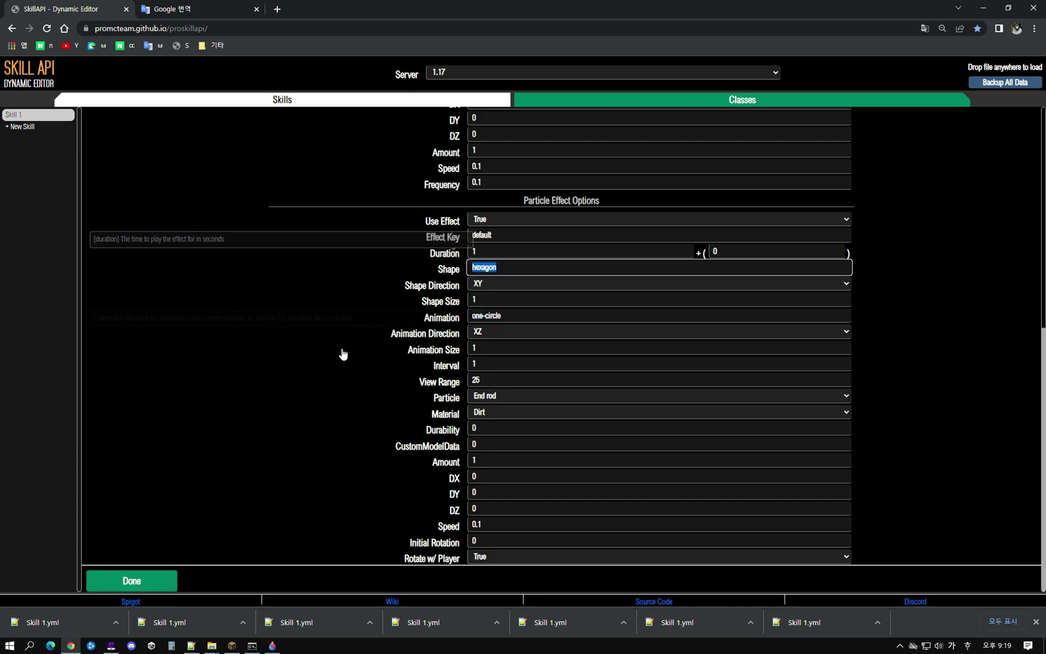
click(449, 259)
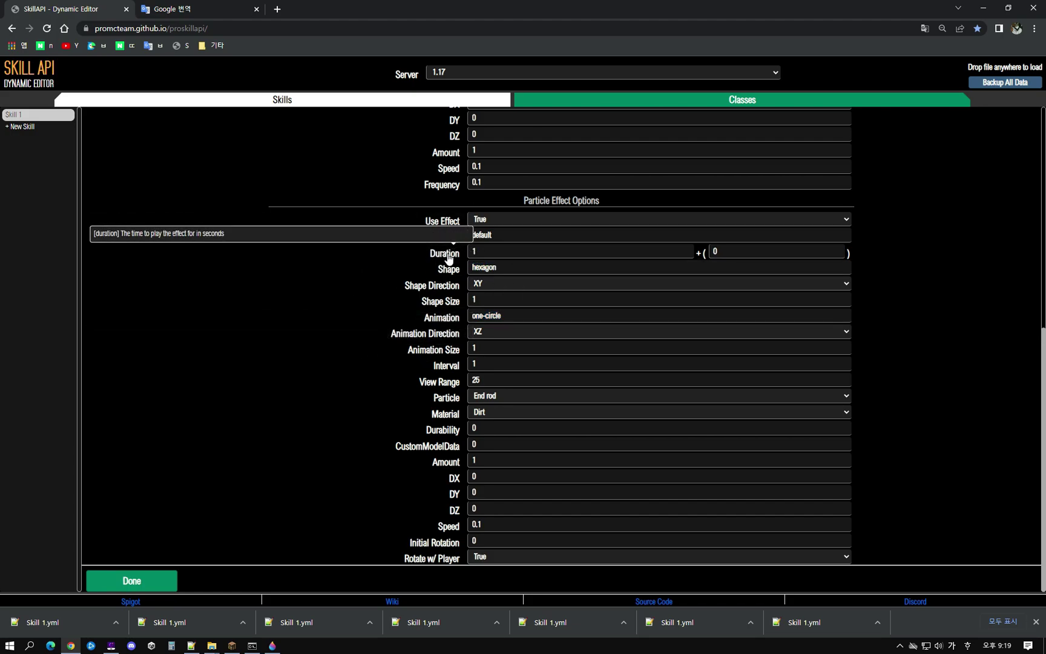
click(449, 259)
drag(429, 253, 461, 254)
click(480, 252)
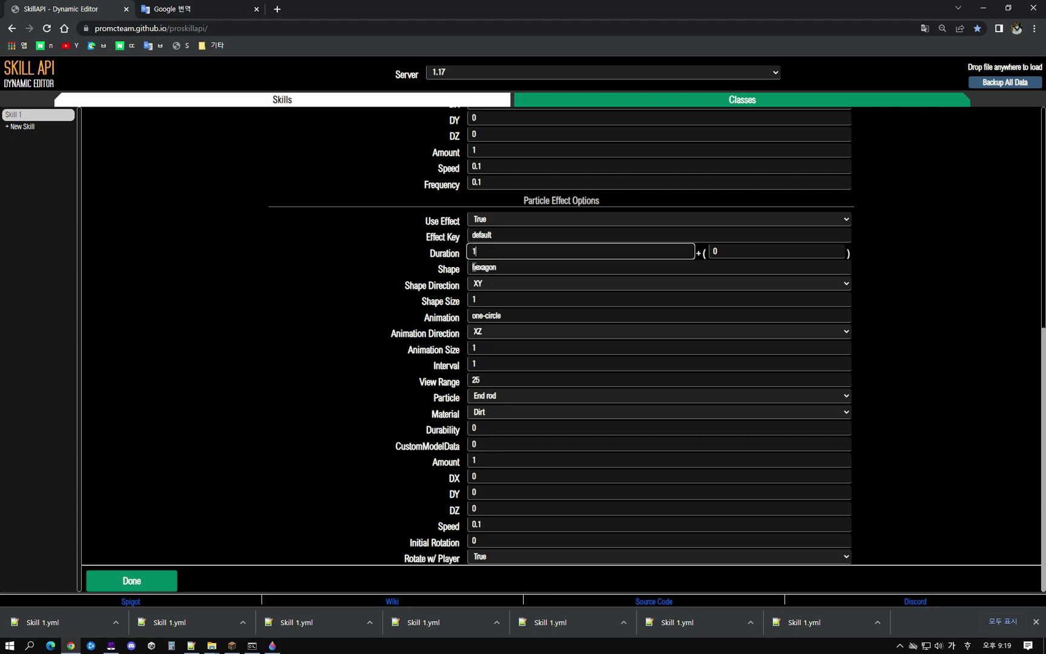
click(483, 266)
double_click(494, 267)
click(492, 284)
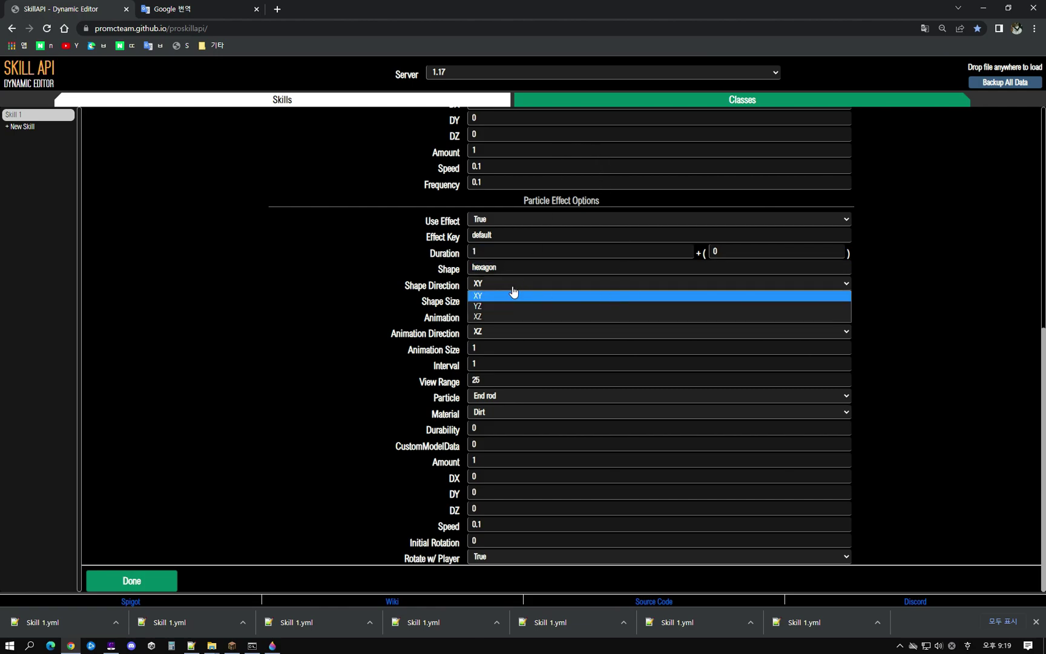
click(535, 267)
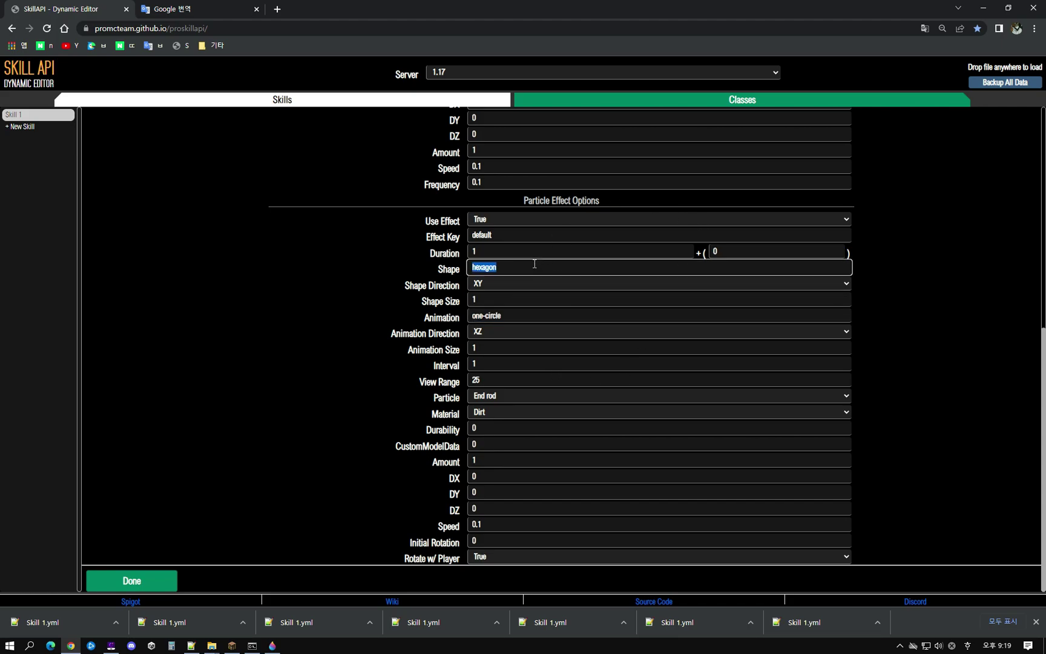
Examine the effect's Animation Direction choices, Shape Size, Animation, Animation Size and Interval settings.
click(502, 332)
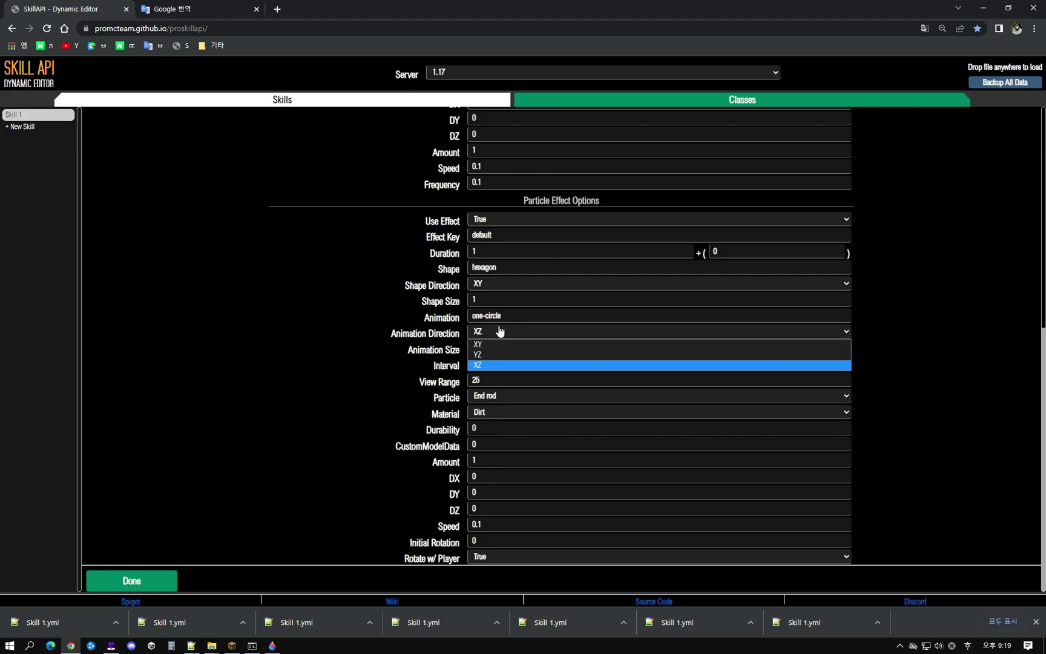
click(499, 331)
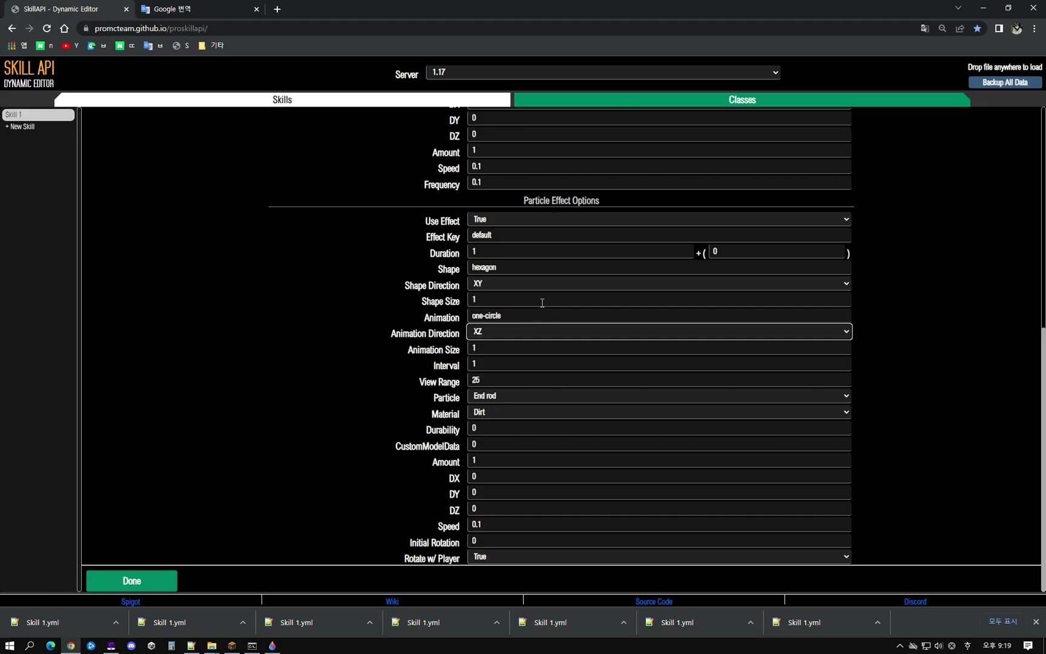
click(501, 303)
click(517, 313)
click(501, 251)
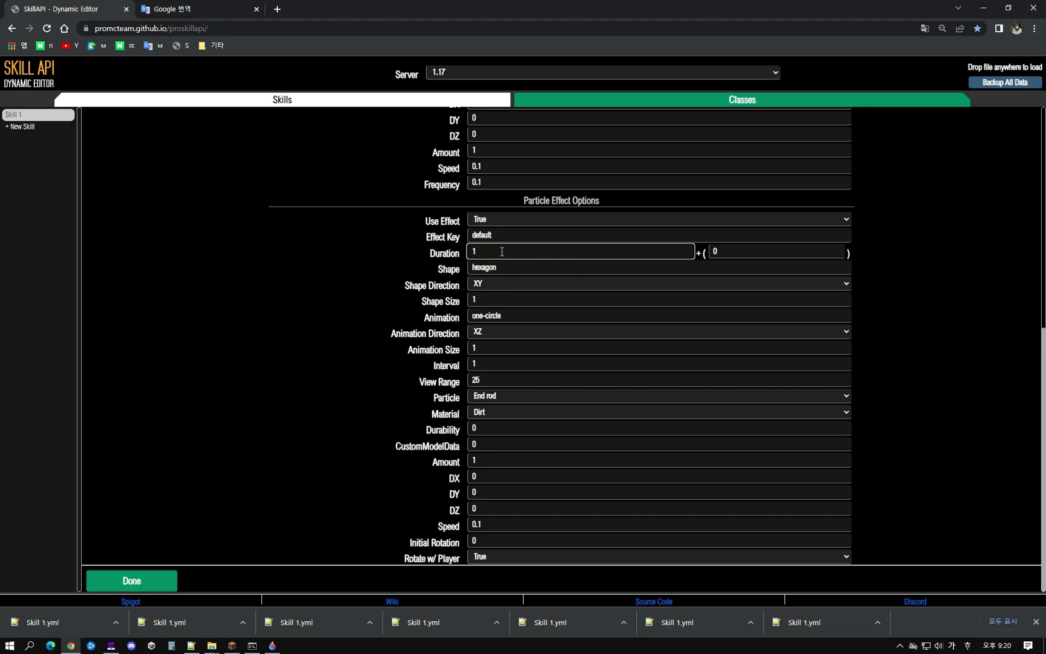
double_click(482, 299)
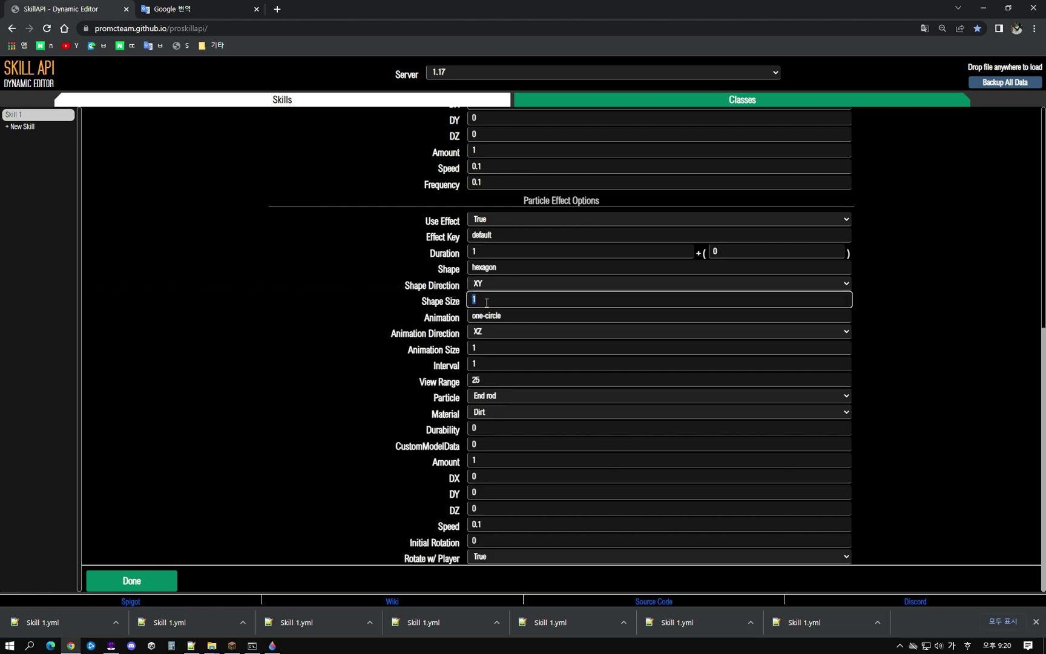
click(537, 314)
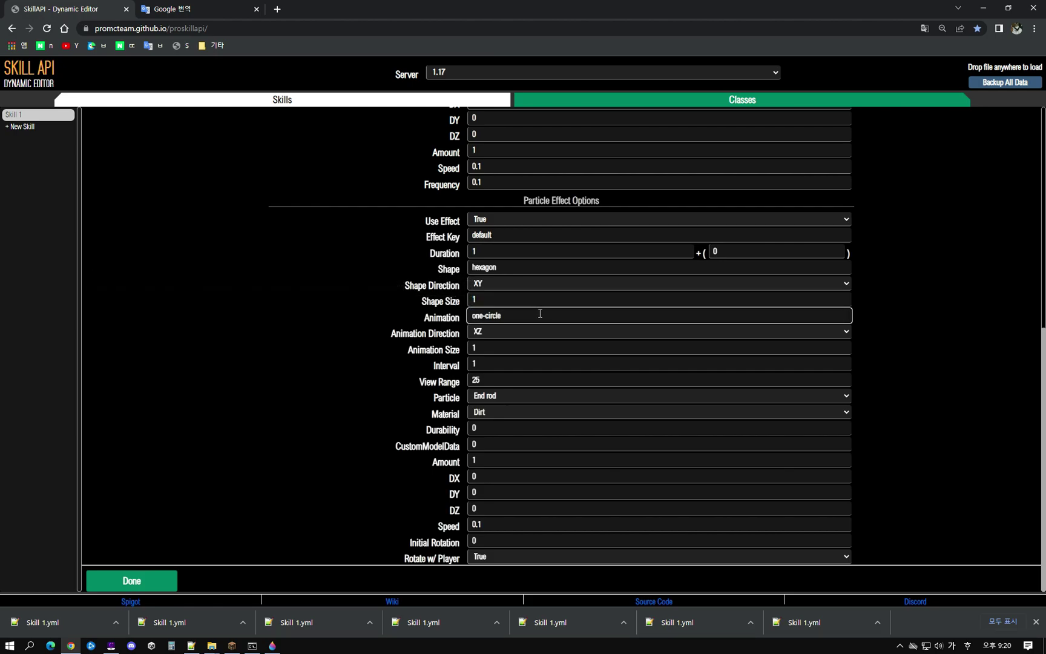
drag(514, 315, 436, 329)
click(484, 349)
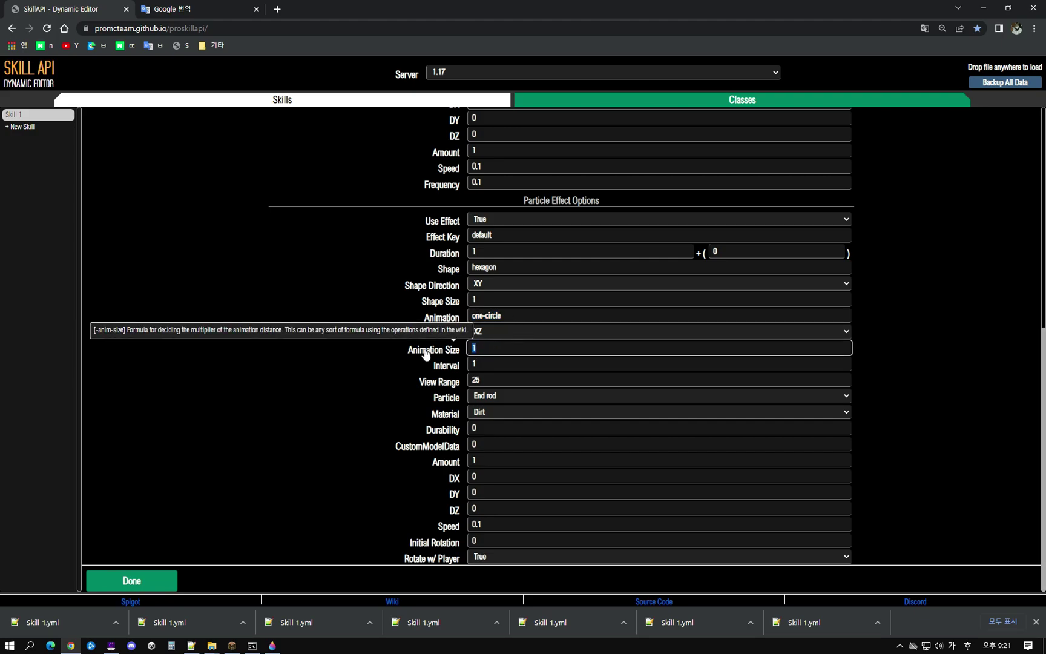
key(Tab)
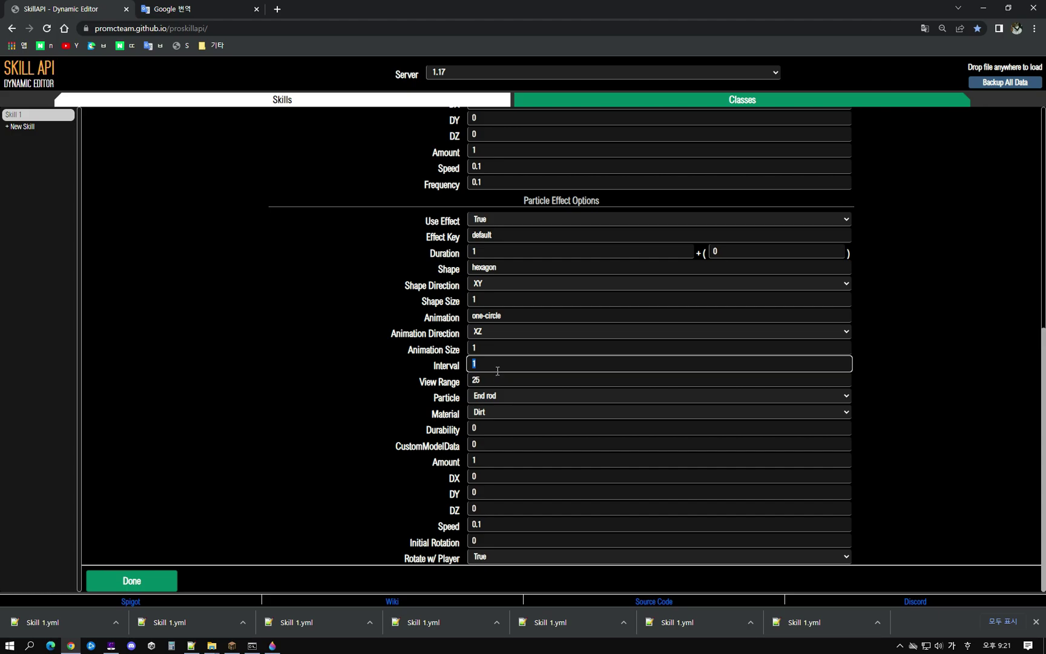
Set the projectile particle's Frequency to 0.05.
scroll(498, 370, up, 2)
drag(428, 294, 463, 305)
scroll(477, 353, down, 2)
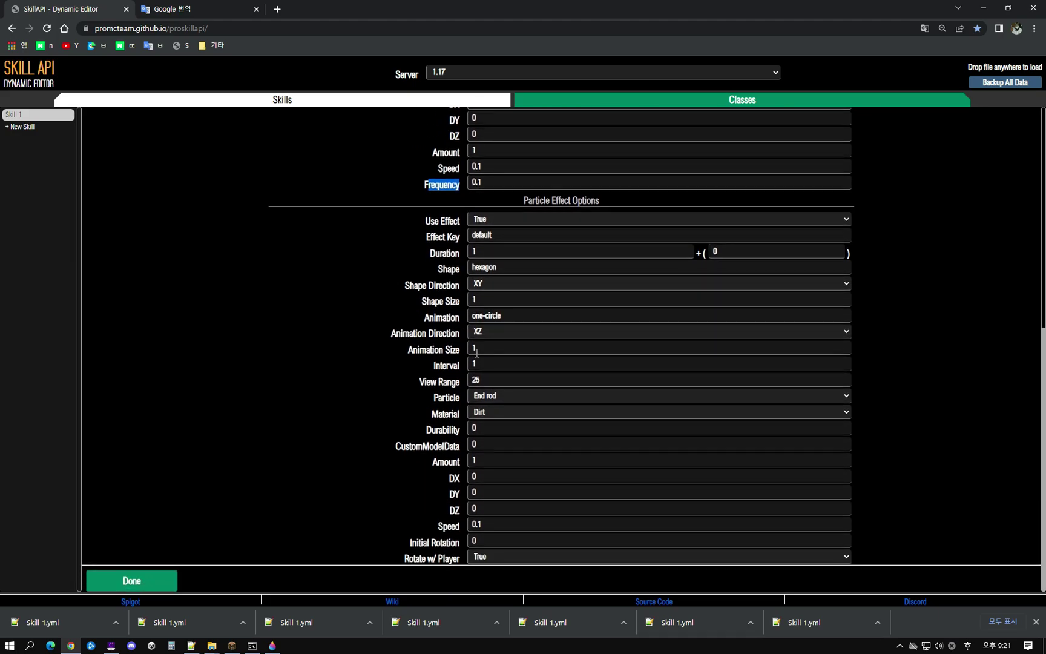
click(492, 184)
key(BackSpace)
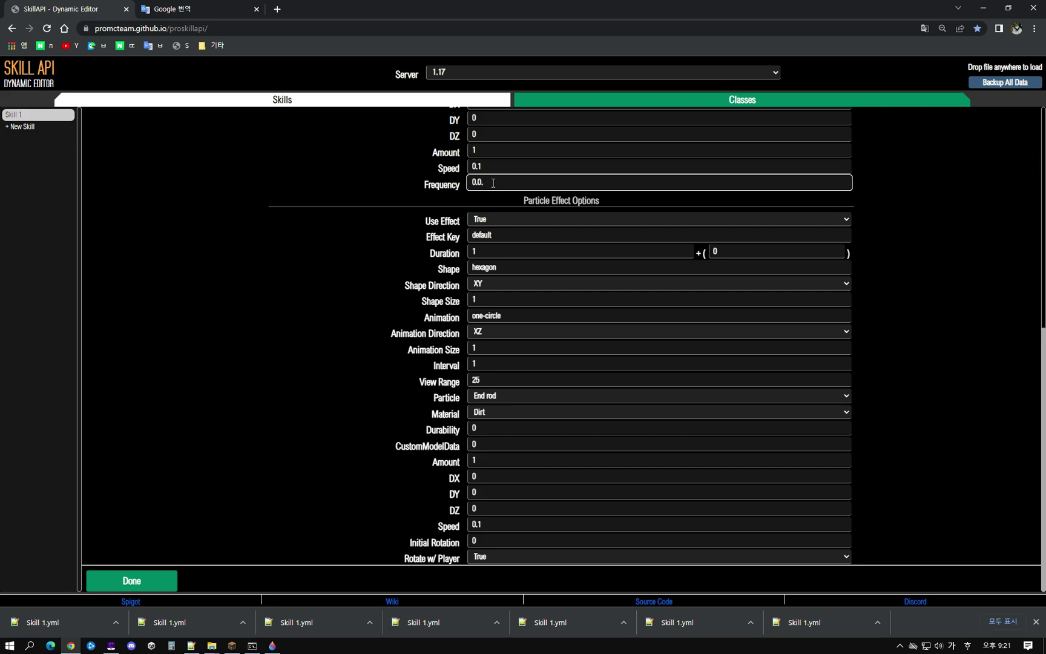
key(ctrl+a)
Set the particle effect's Interval to 2 and the projectile particle's Frequency to 0.1.
double_click(493, 365)
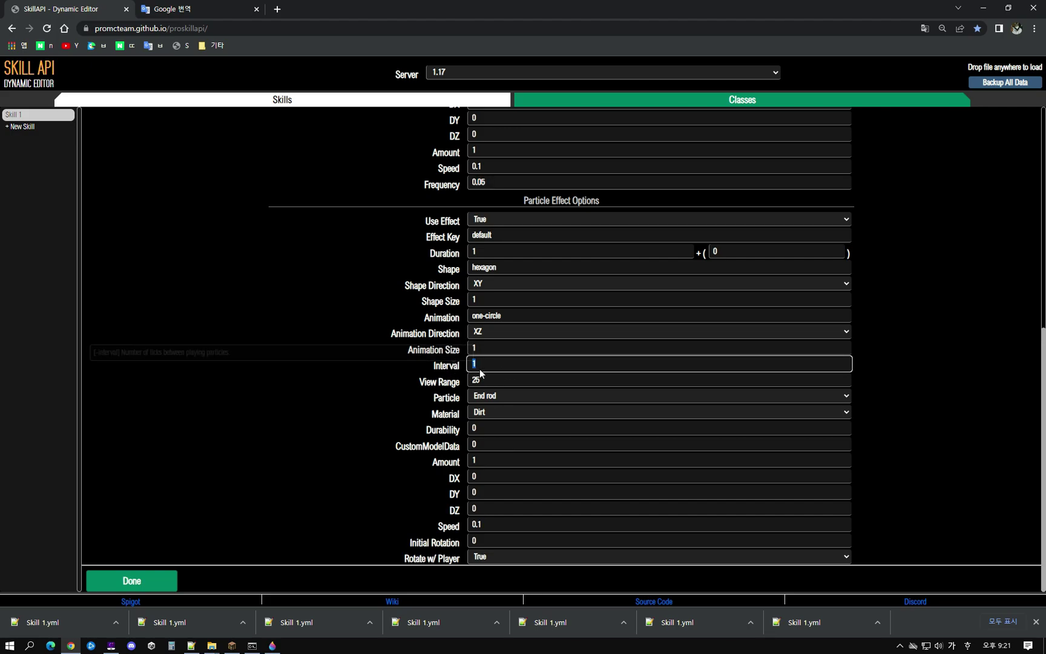
text(2)
click(482, 181)
text(1)
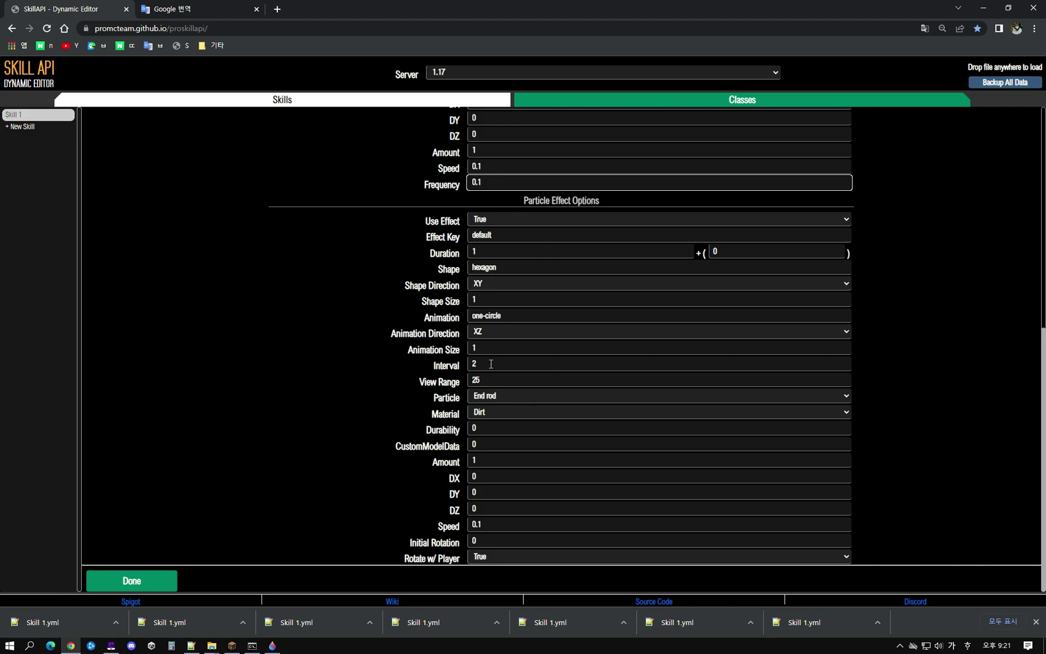
Change the Particle in the particle effect options to Block crack.
click(502, 399)
click(473, 400)
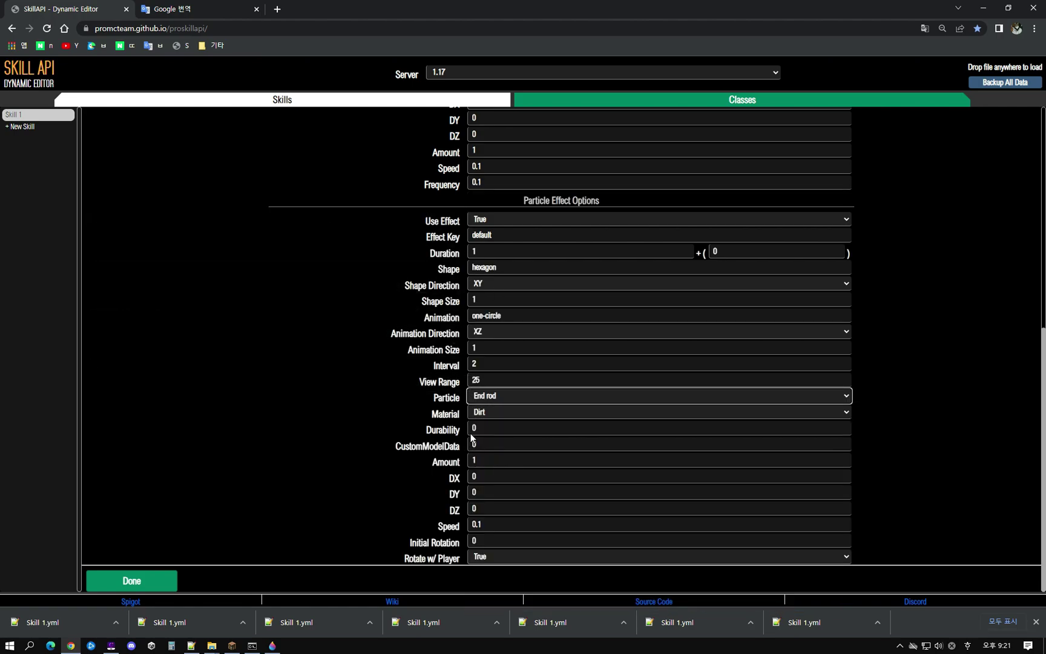
click(508, 401)
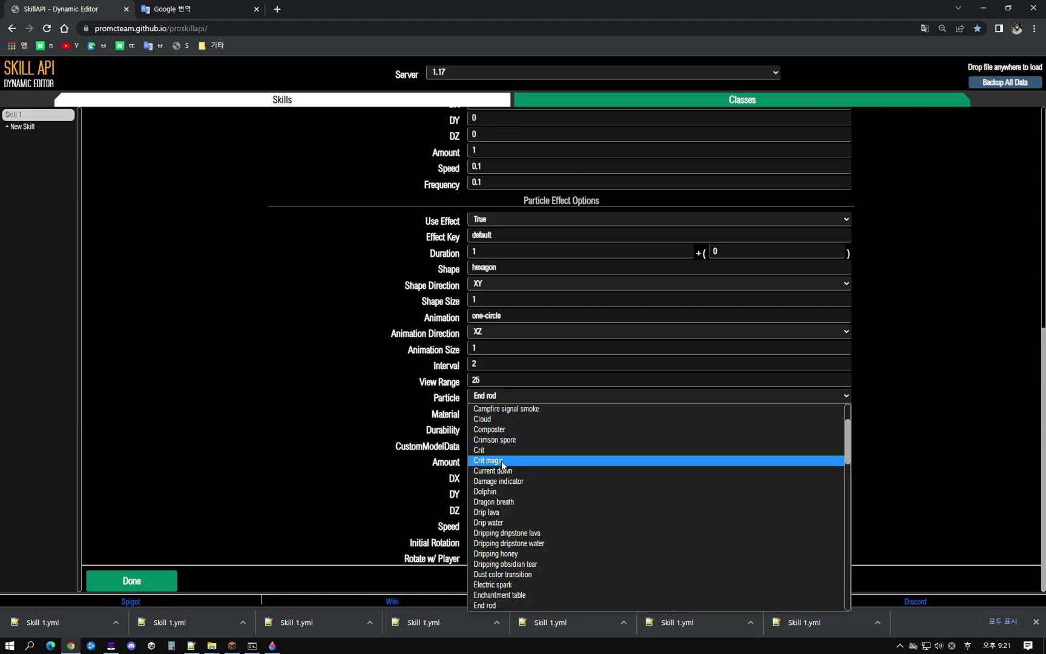
scroll(511, 449, up, 2)
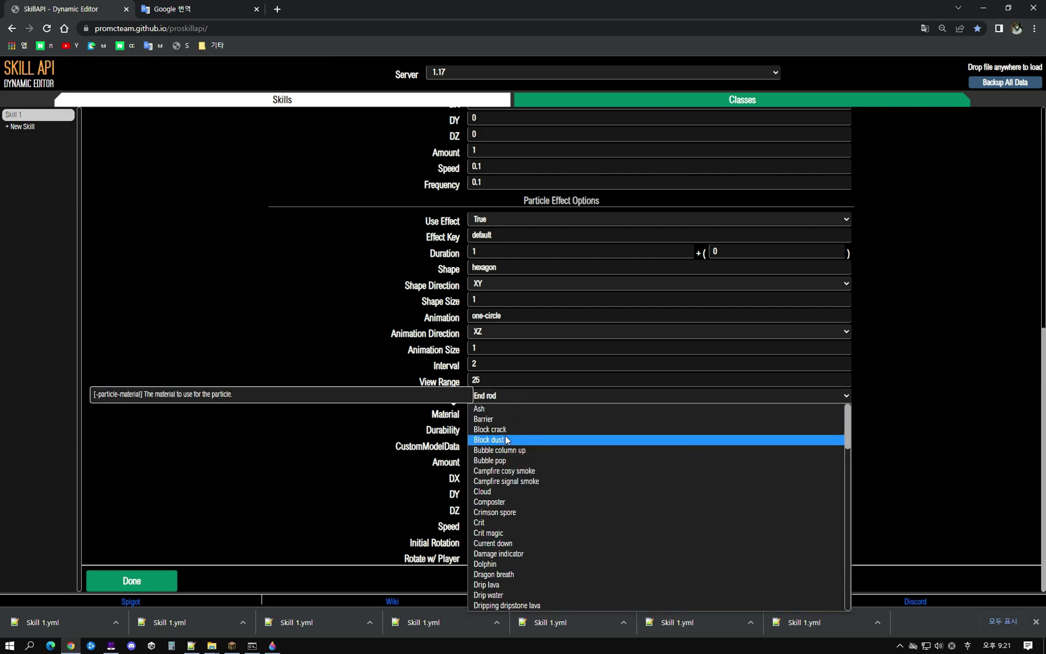
click(494, 433)
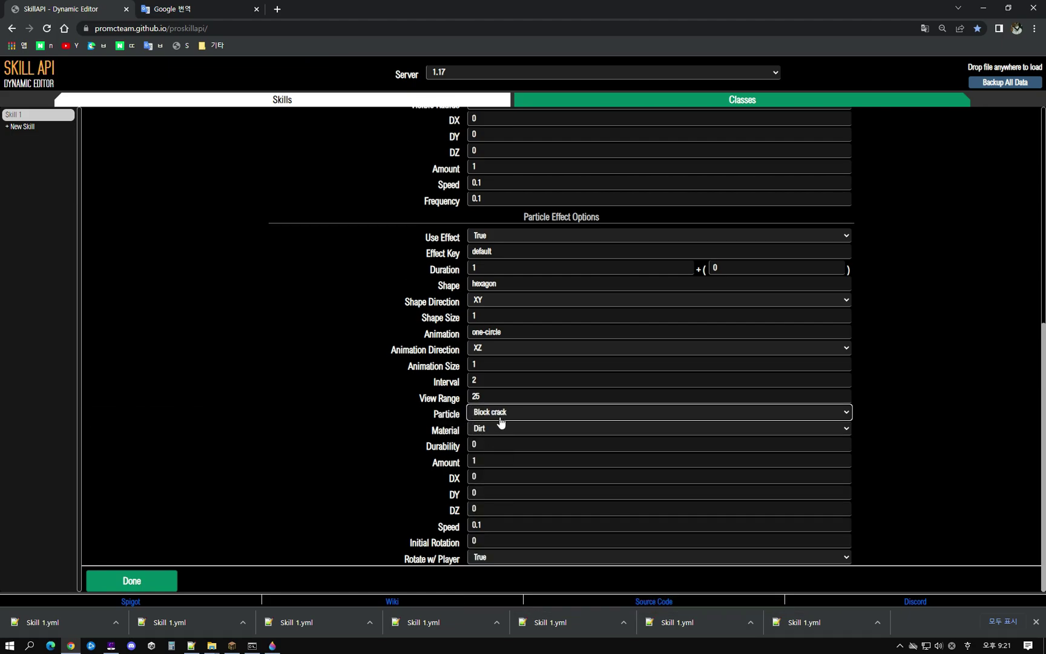
Examine the descriptions of the effect's Durability, Amount and Initial Rotation settings, along with the DX, DY and DZ fields.
mouse_move(442, 452)
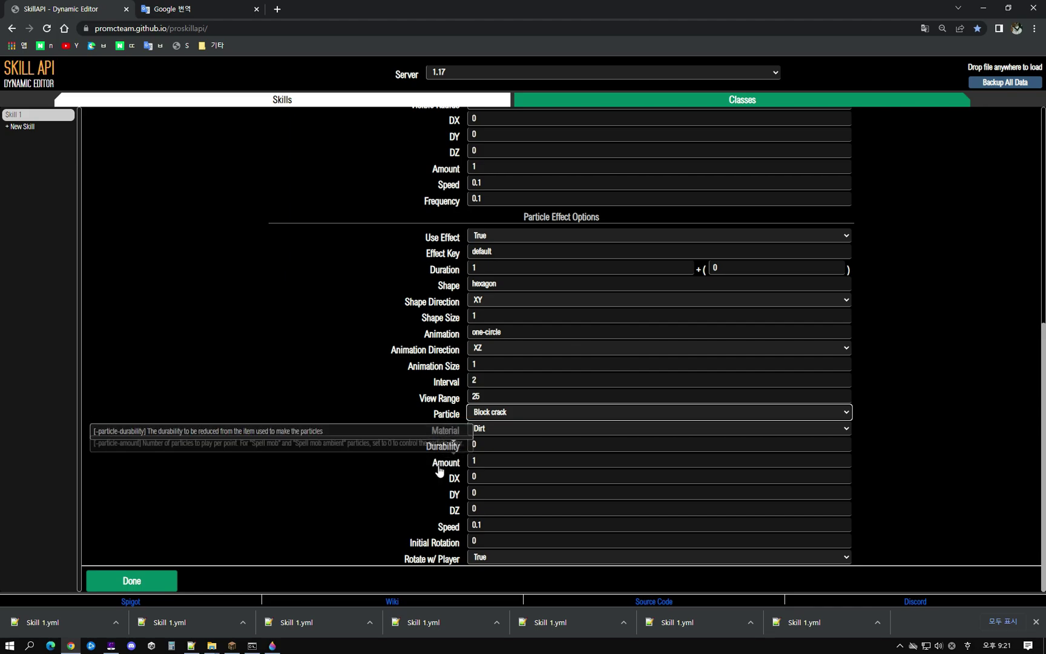
click(890, 472)
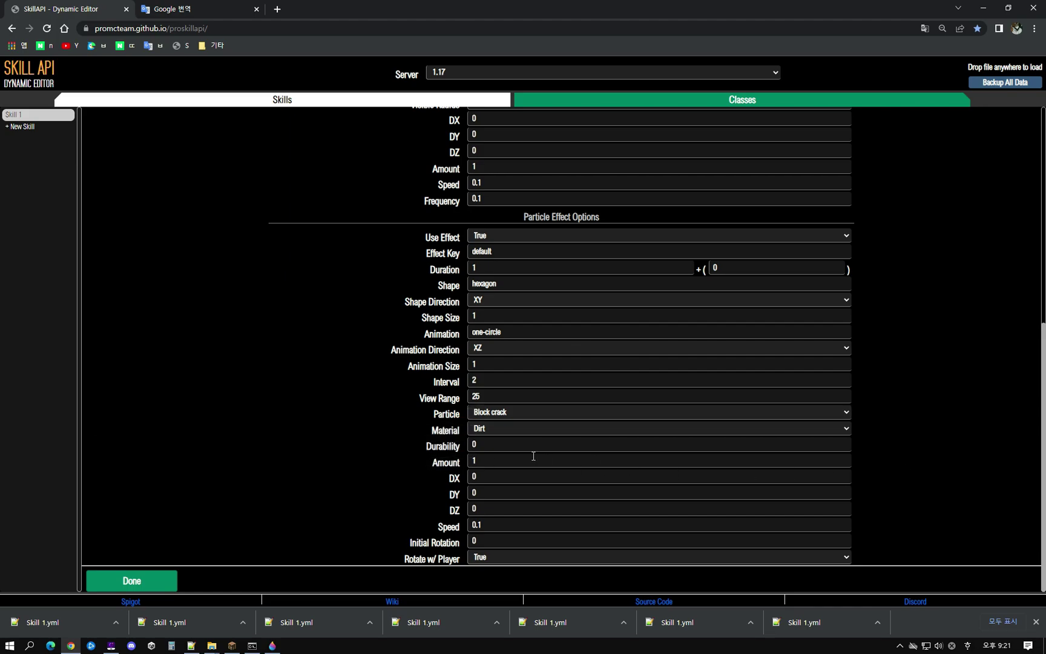
mouse_move(456, 469)
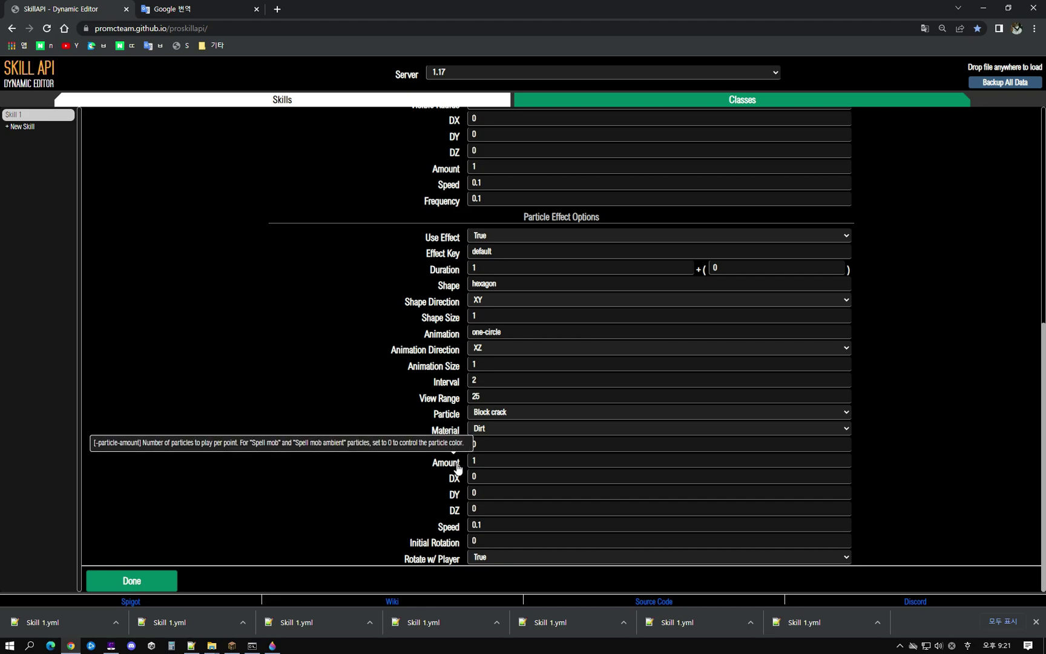
click(457, 469)
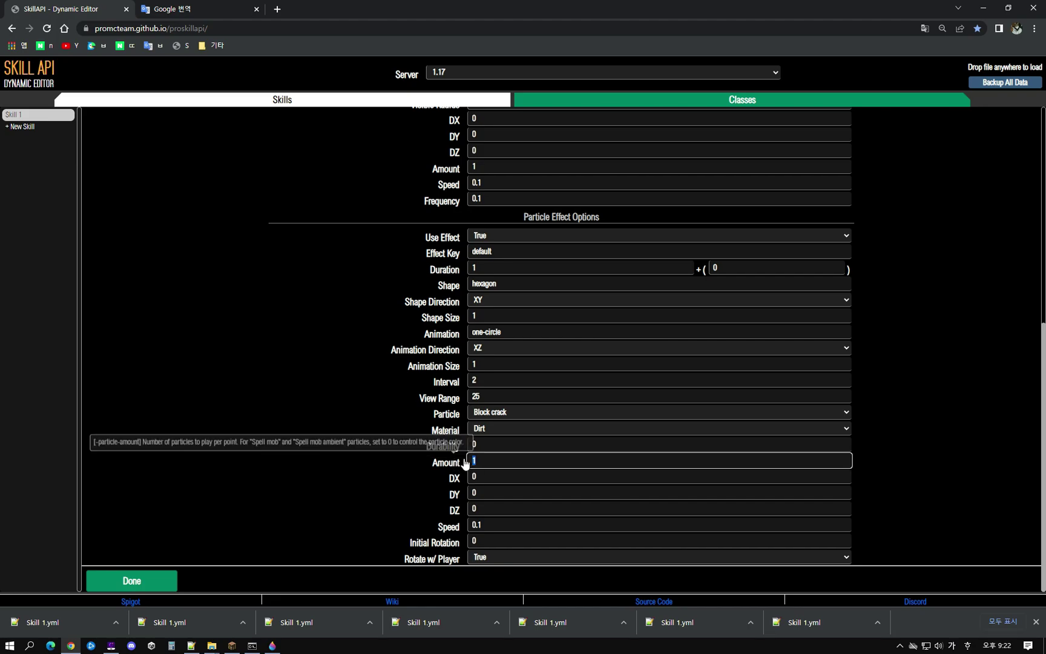
drag(458, 471, 457, 497)
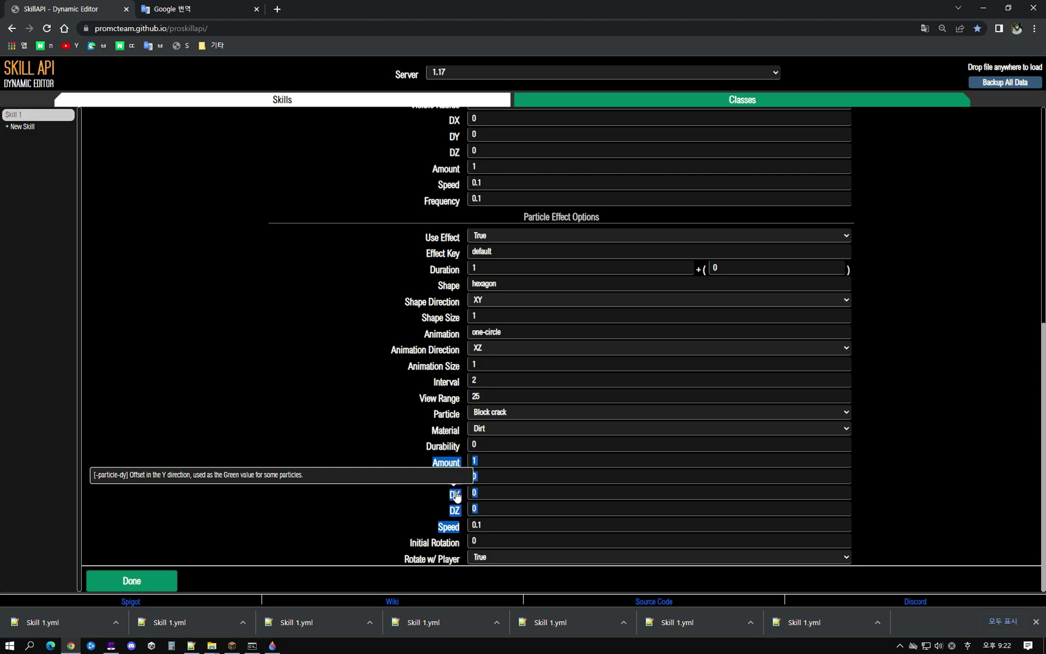
click(410, 544)
drag(409, 544, 463, 546)
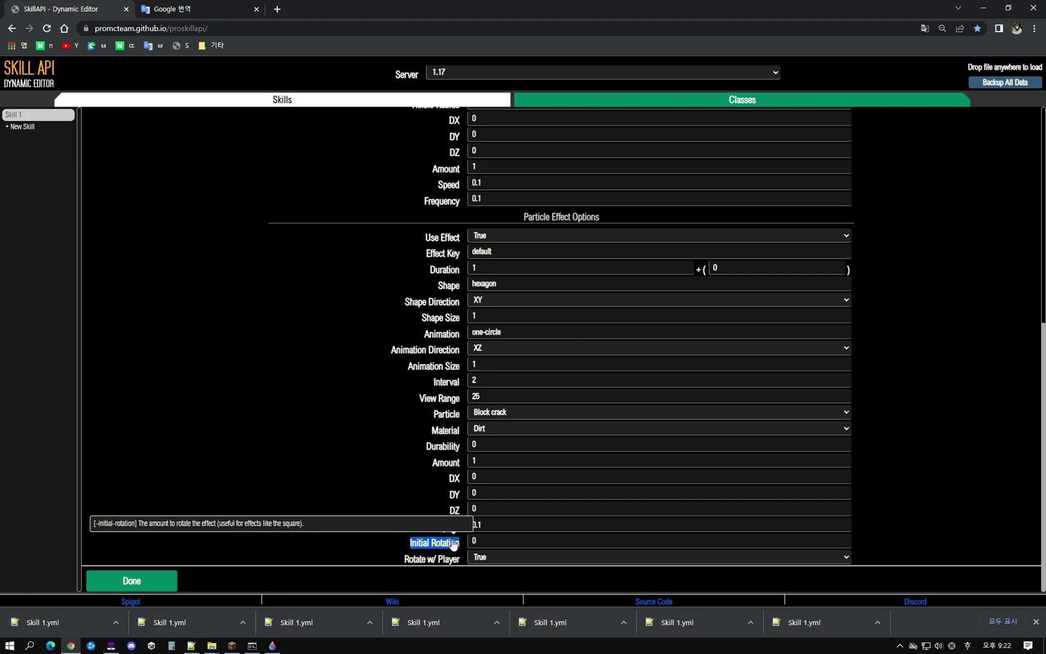
Change the effect's Particle to End rod, set the effect's Speed to 0, and apply the Particle Projectile settings.
click(462, 548)
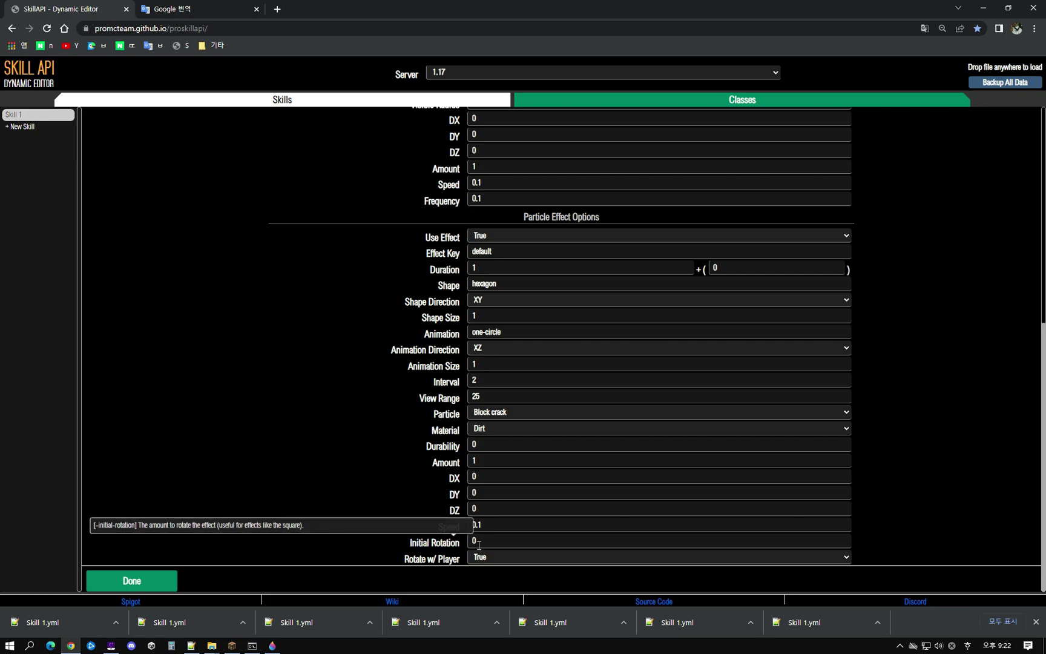
click(505, 398)
scroll(518, 487, down, 5)
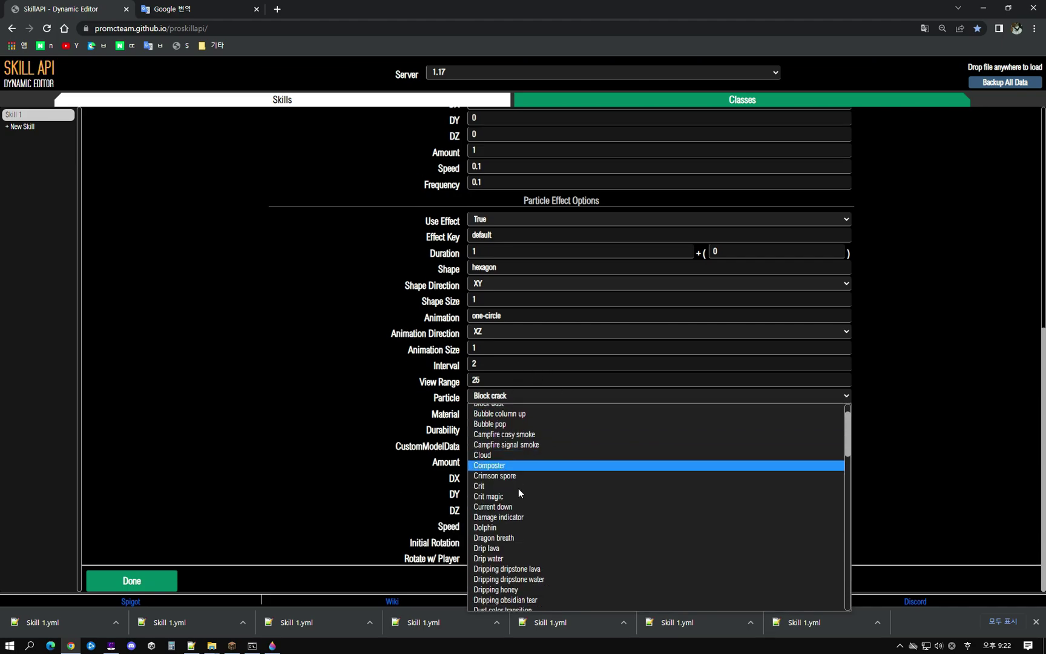
click(503, 568)
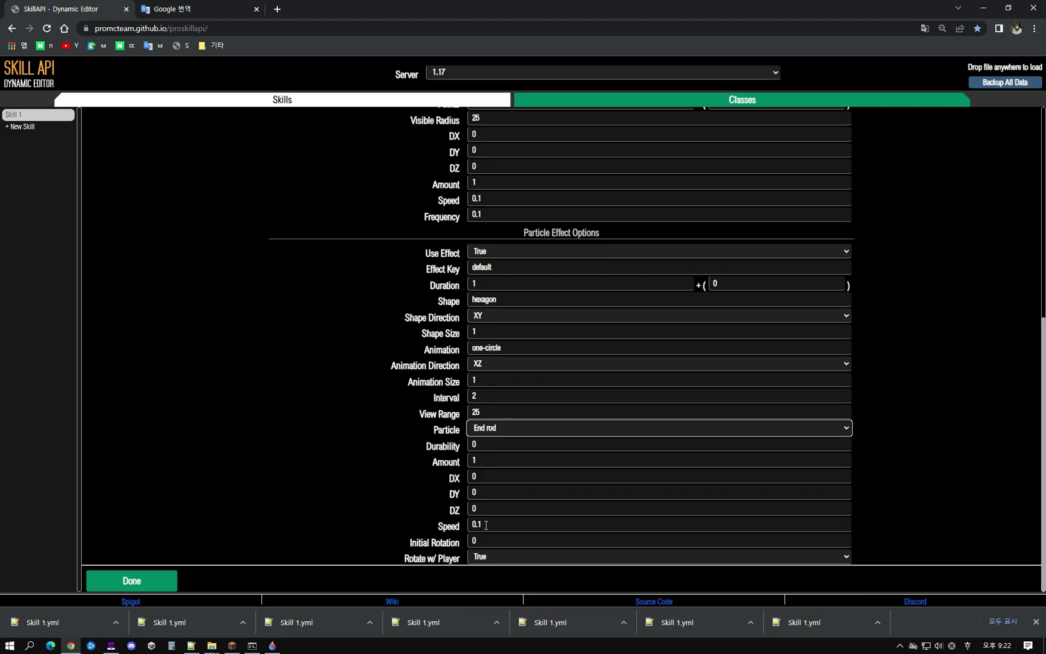
drag(487, 524, 315, 525)
text(0)
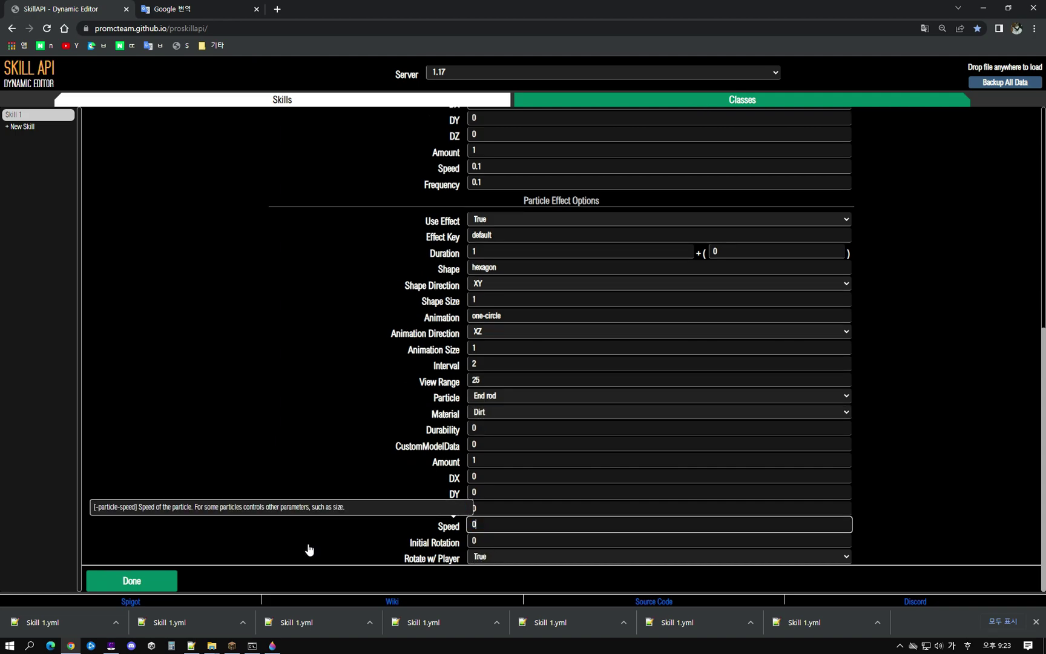
click(132, 581)
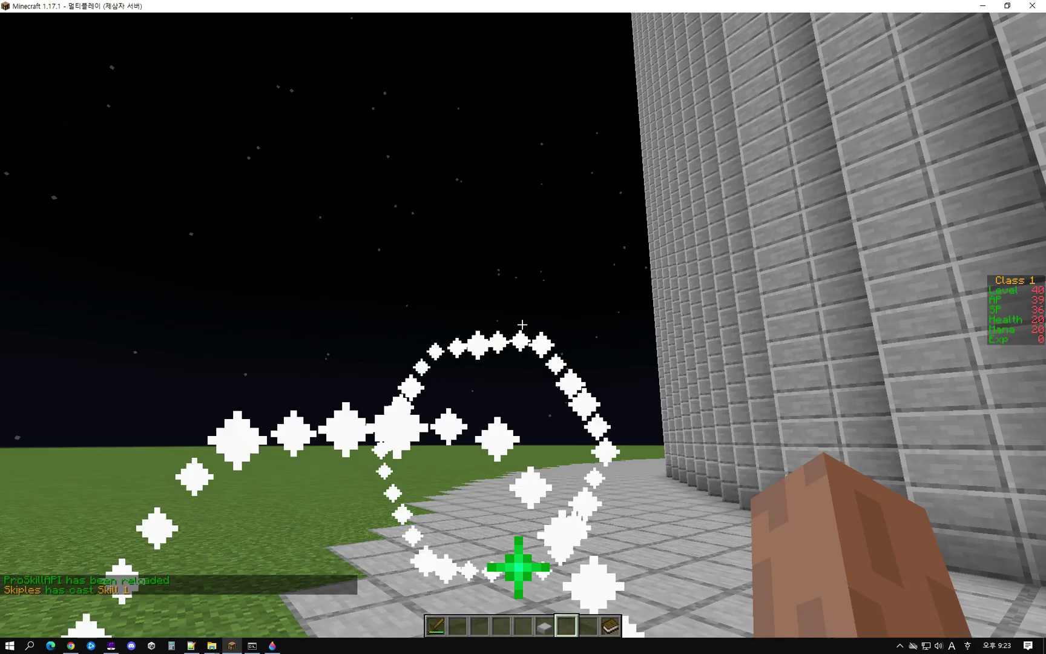
Cast Skill 1 in Minecraft and view the projectile's End rod particle effect while moving around.
key(s)
key(a)
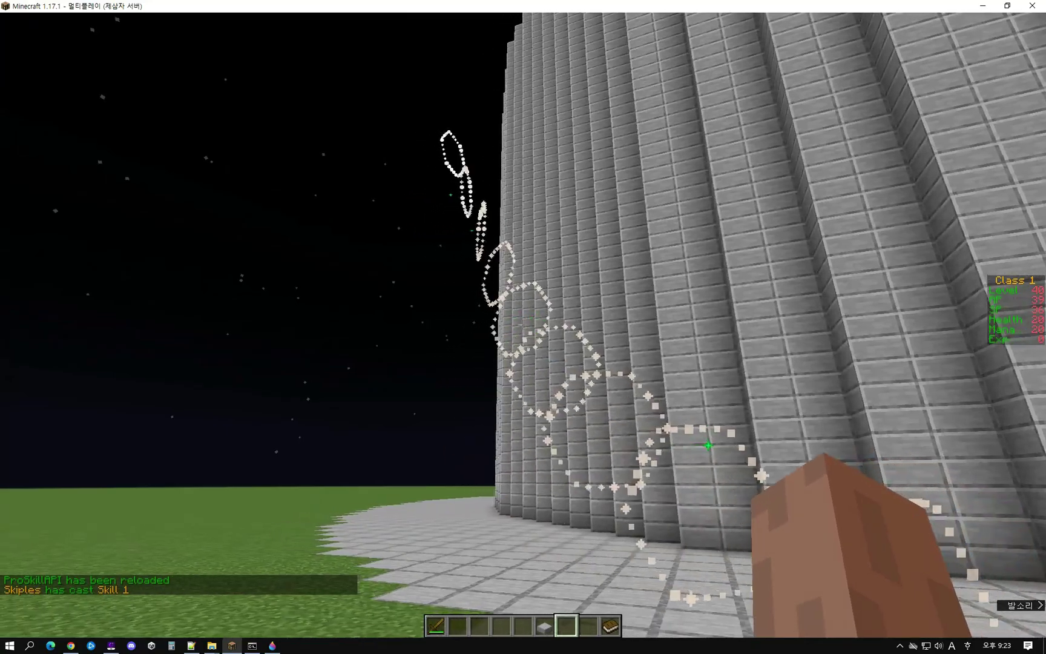
key(d)
click(523, 325)
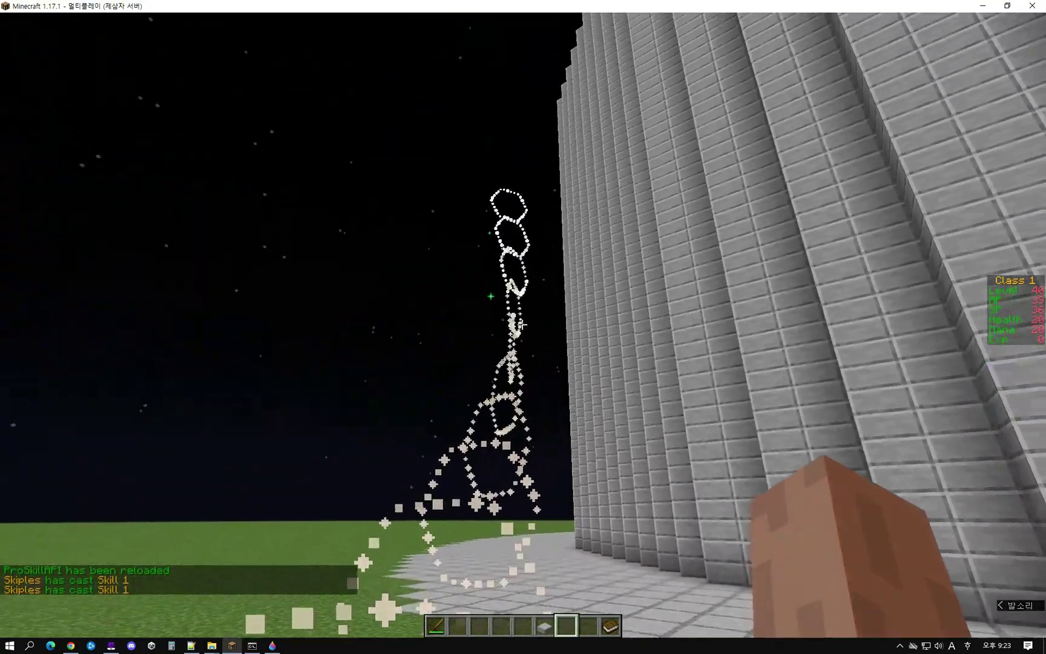
Return to the SkillAPI editor, reopen the Particle Projectile settings and select the effect's Shape value.
key(alt+Tab)
click(145, 175)
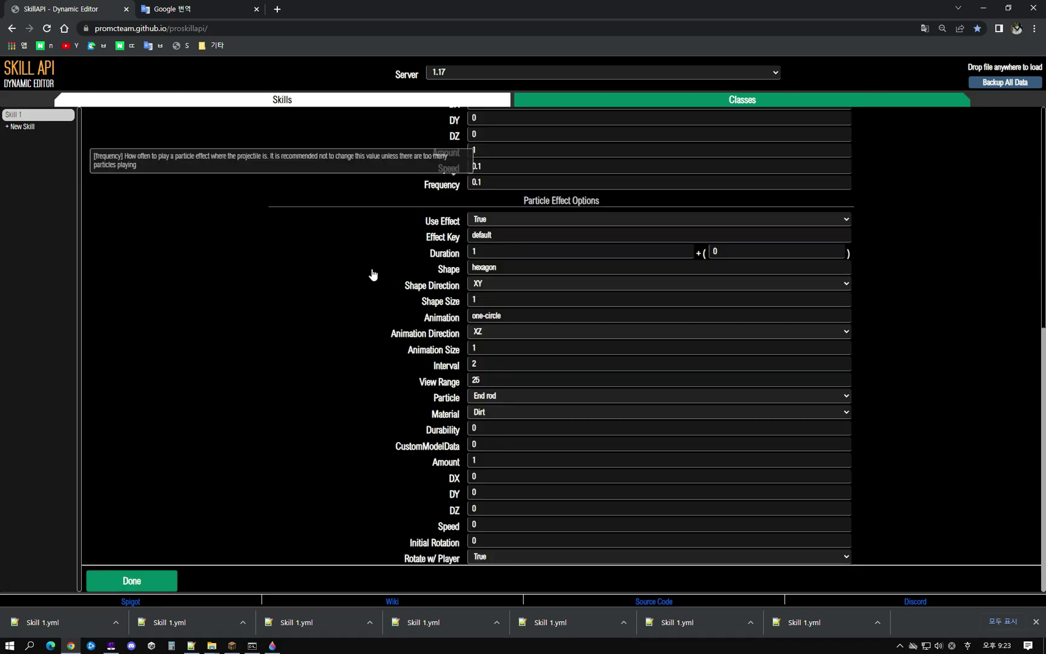
scroll(501, 489, up, 1)
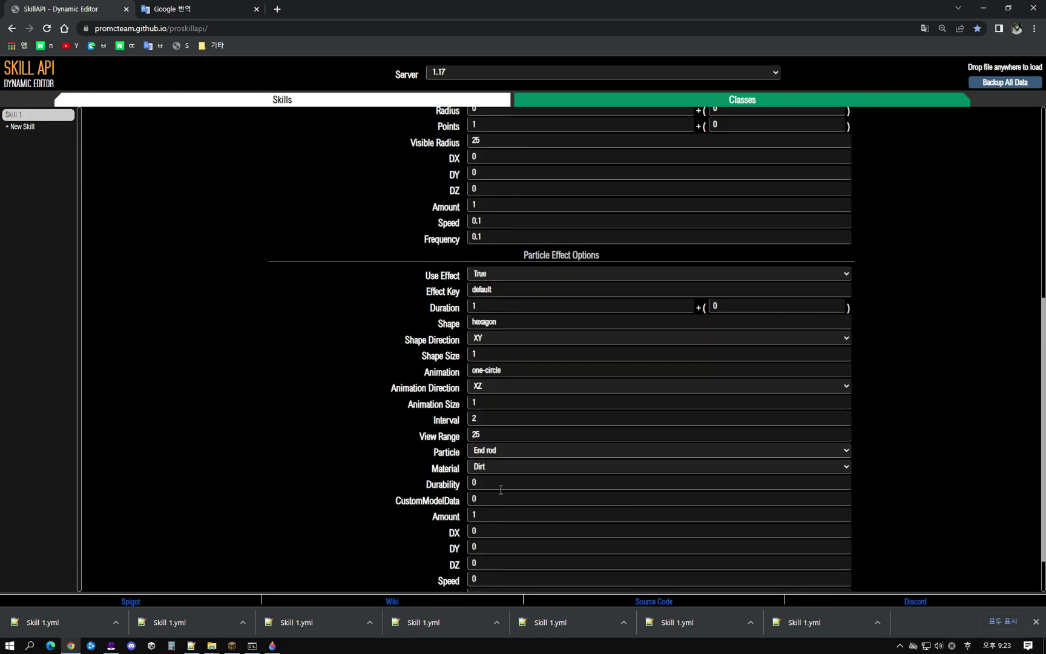
double_click(510, 322)
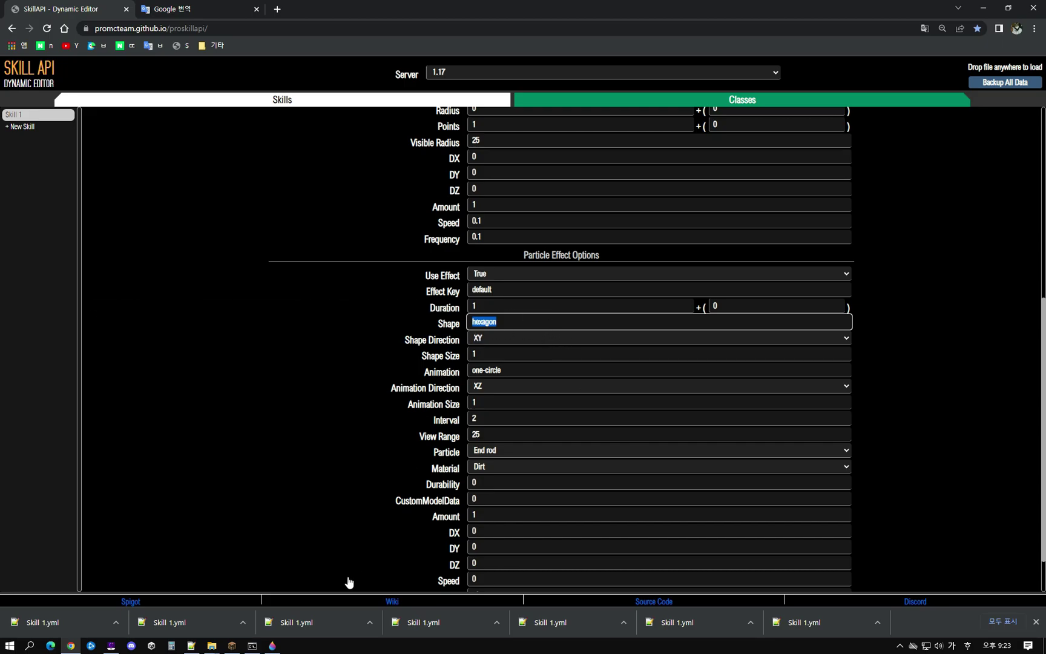
Find the effects file in the ProSkillAPI plugin folder and bring up effects.yml in Notepad++.
click(211, 645)
click(157, 610)
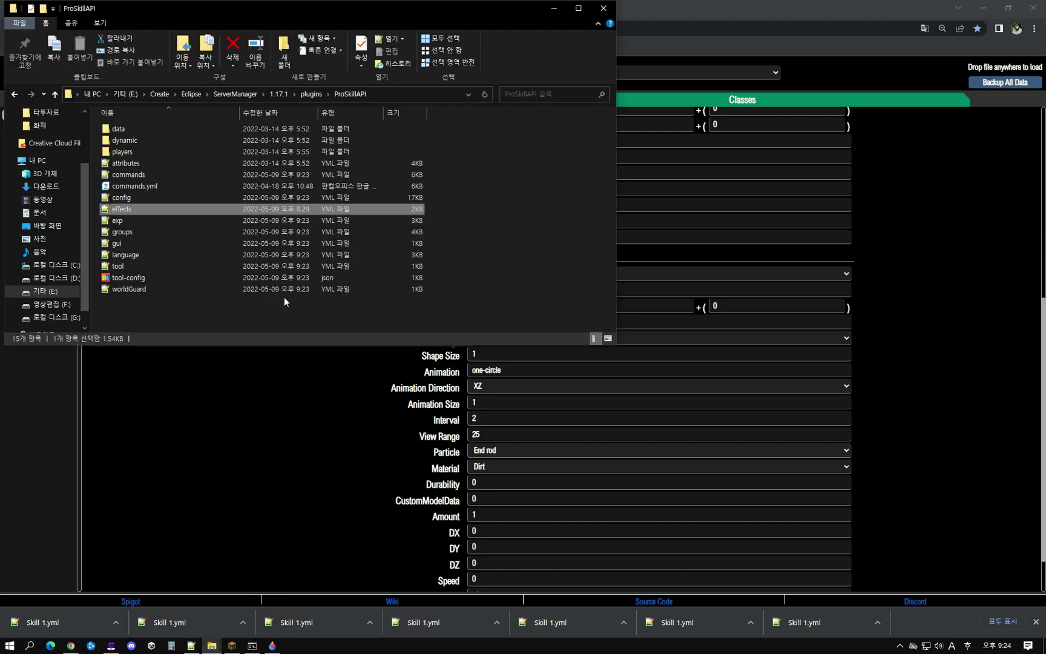
click(126, 208)
click(191, 645)
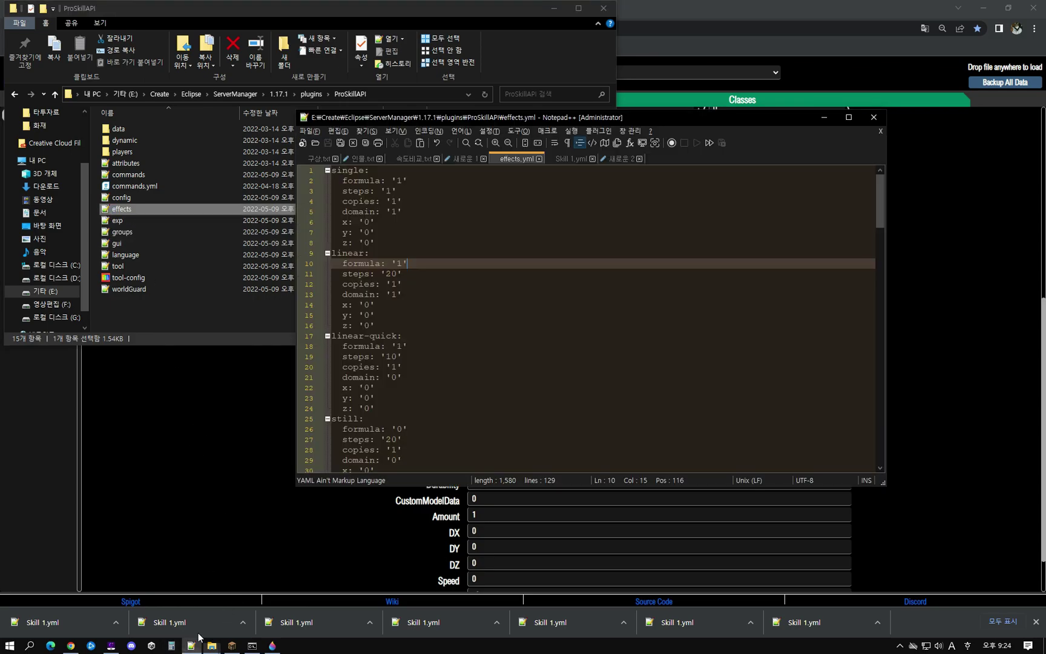
Minimize the folder window and arrange effects.yml side by side with the skill editor.
drag(609, 115, 940, 90)
click(554, 8)
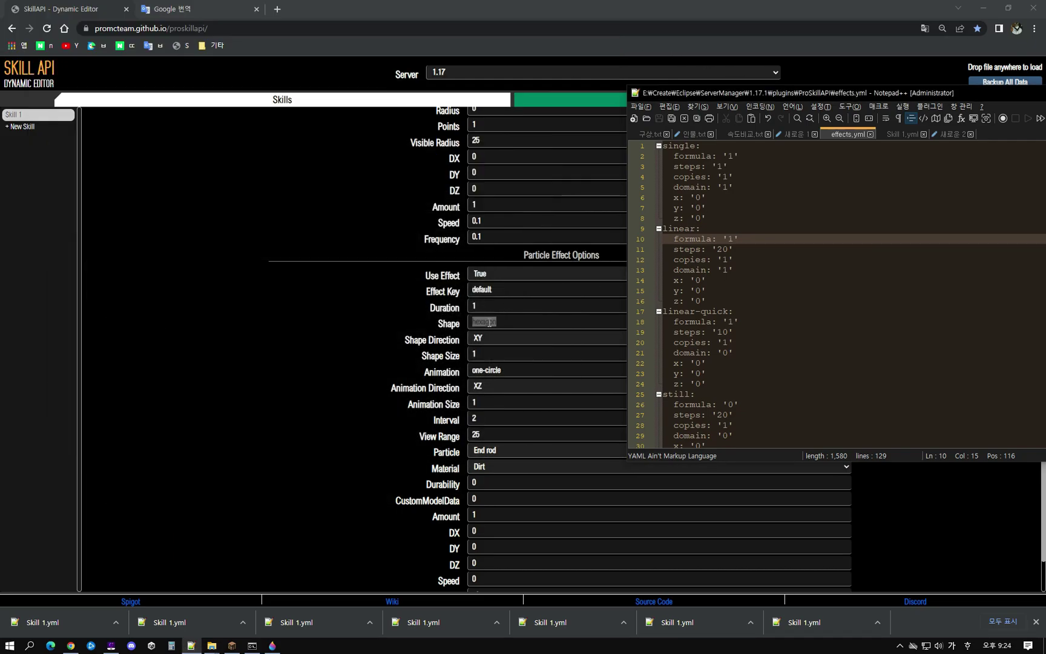
scroll(759, 321, down, 20)
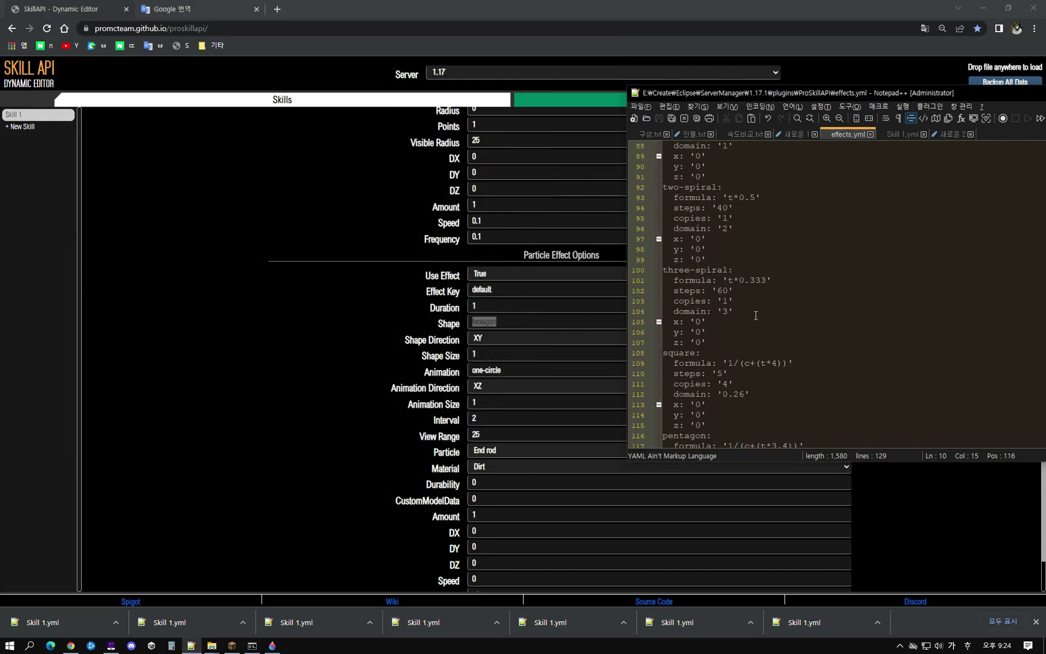
drag(872, 92, 1045, 97)
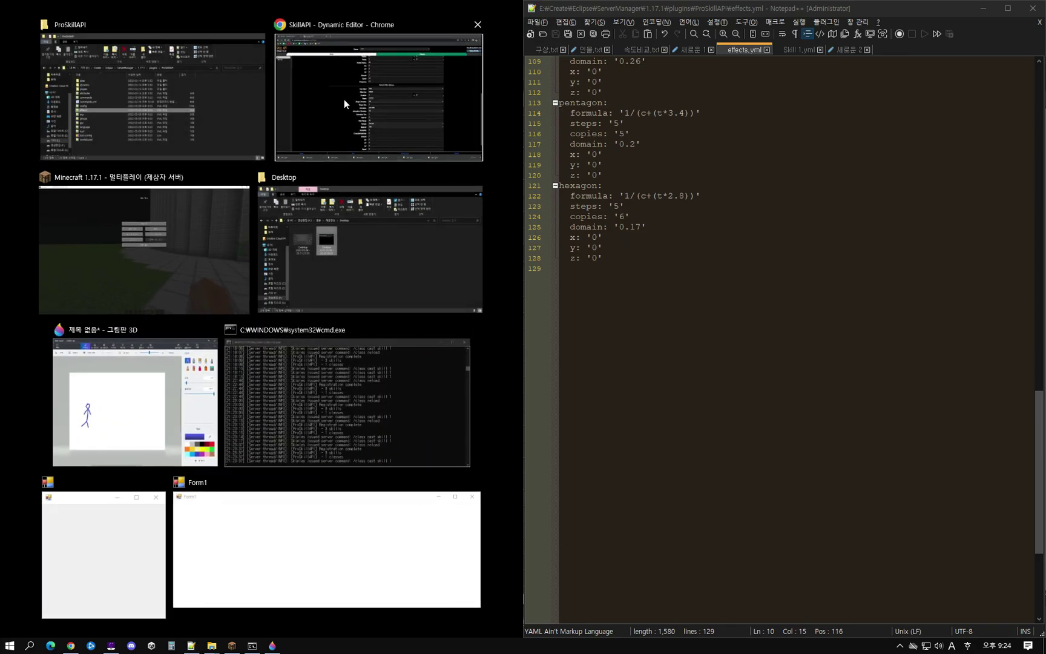
click(344, 99)
click(624, 330)
Compare the hexagon and one-circle entries in effects.yml with the effect's Shape and Animation values.
scroll(625, 363, up, 6)
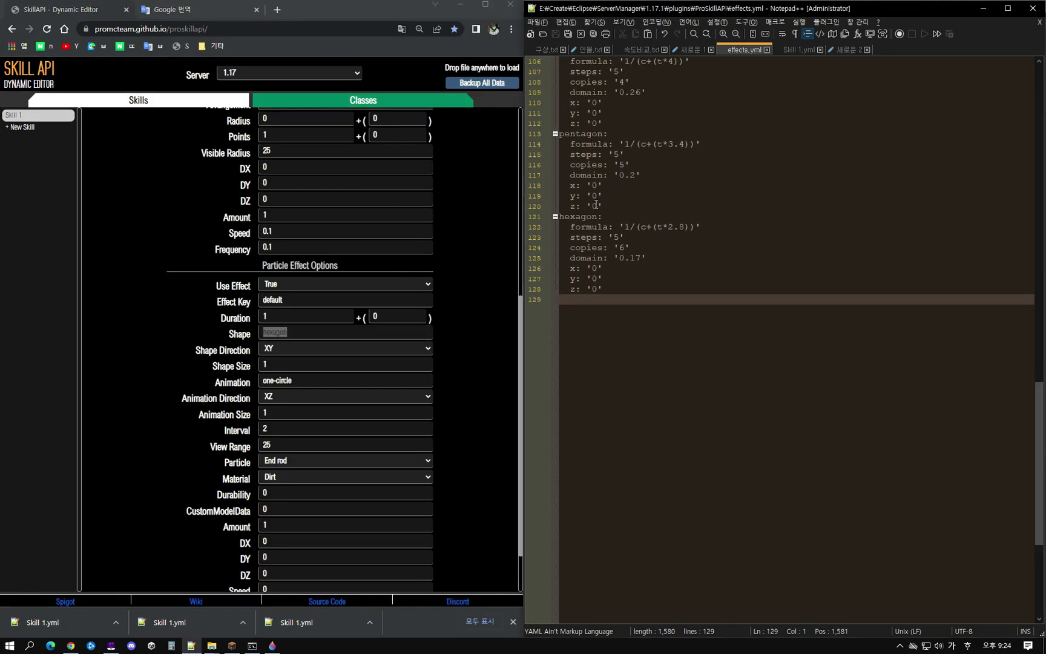
double_click(577, 372)
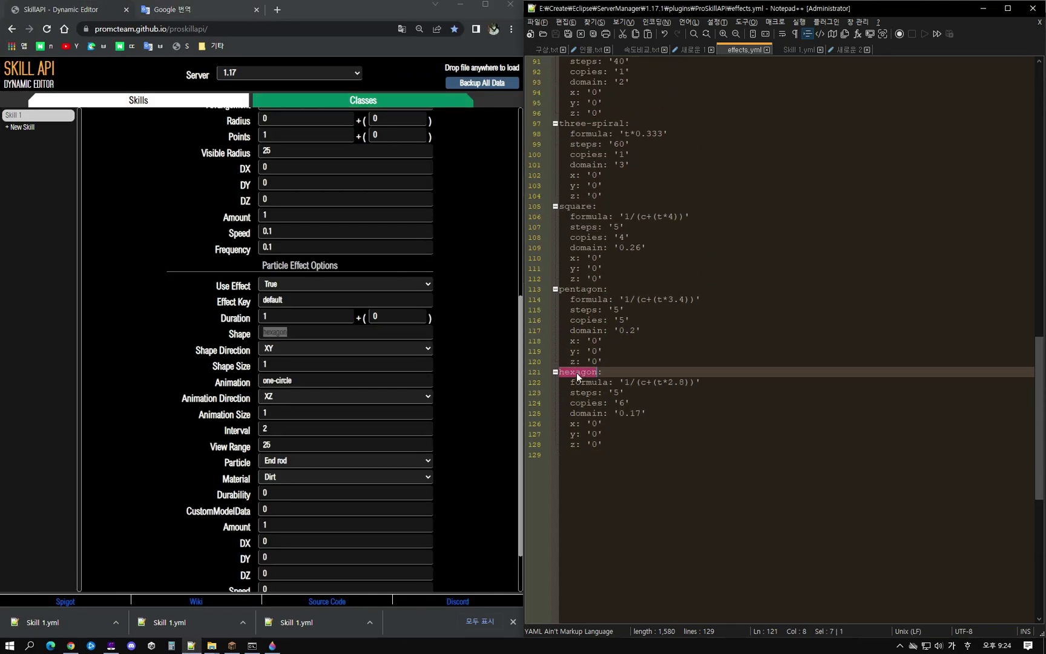
double_click(276, 332)
scroll(631, 309, up, 10)
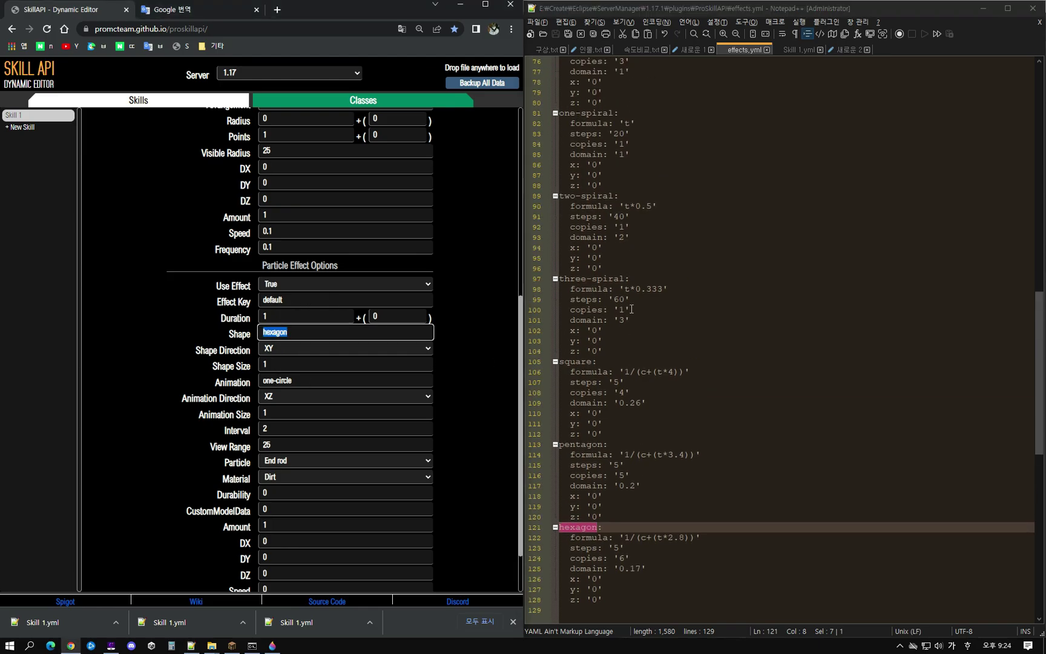
scroll(631, 309, up, 3)
scroll(589, 362, up, 4)
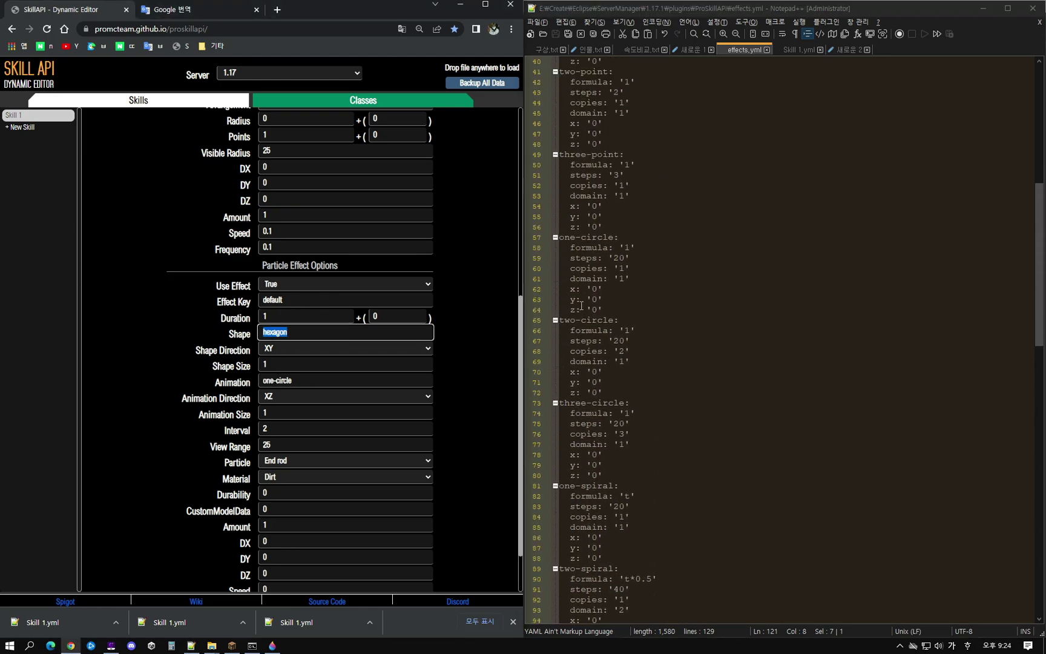
double_click(593, 237)
double_click(282, 379)
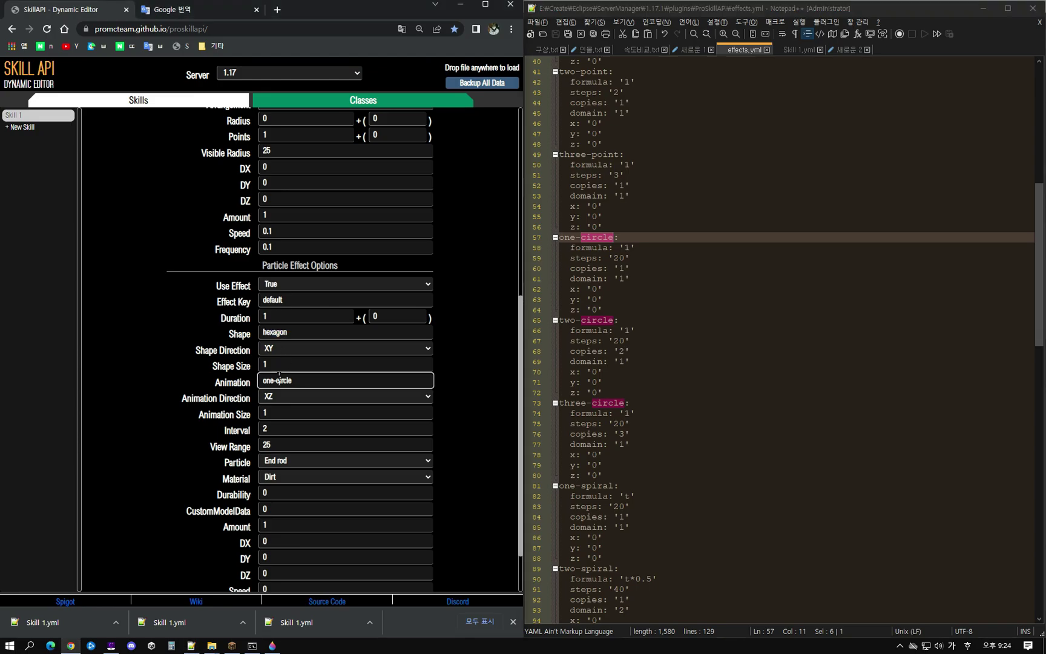
scroll(671, 375, up, 3)
click(668, 374)
scroll(659, 358, up, 10)
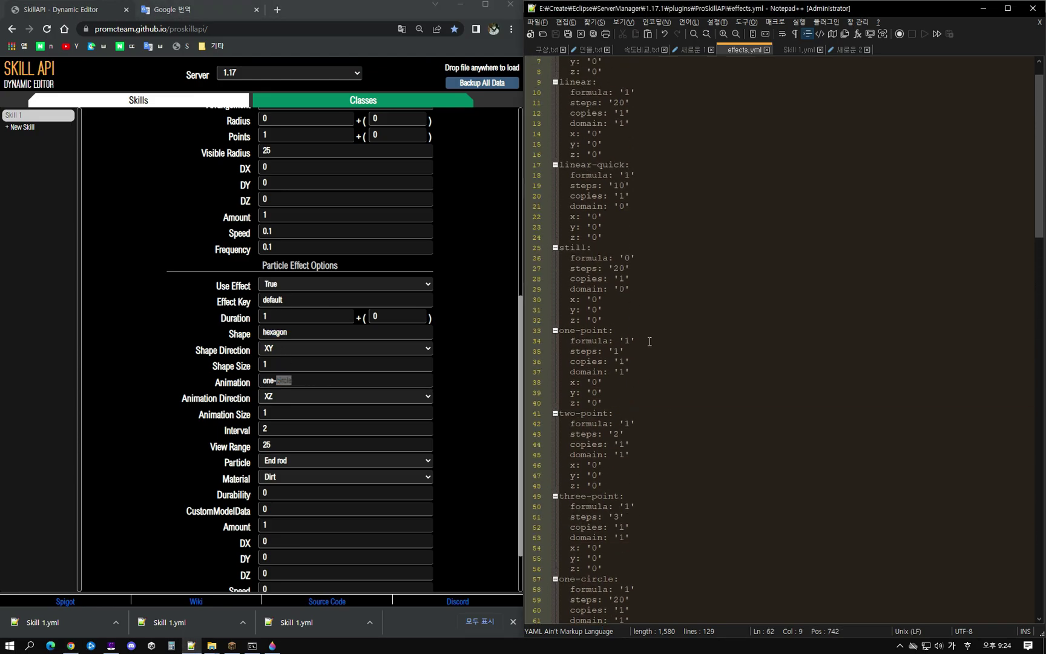
Examine the formula, steps, copies, domain and x, y, z parameters of the linear-quick entry in effects.yml.
click(626, 256)
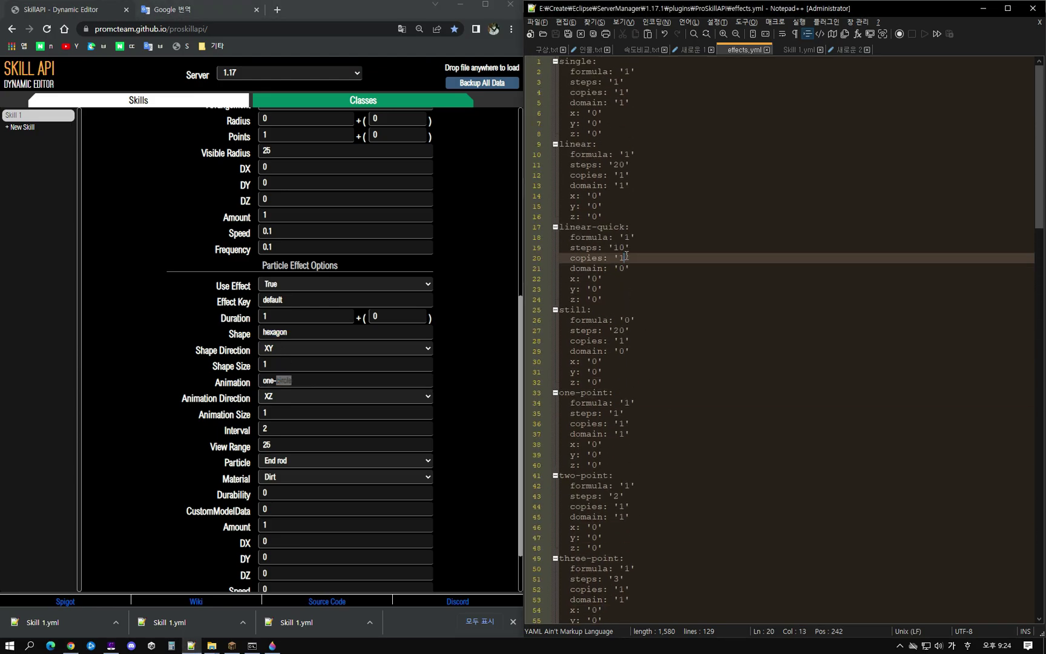
click(574, 238)
click(593, 247)
double_click(590, 259)
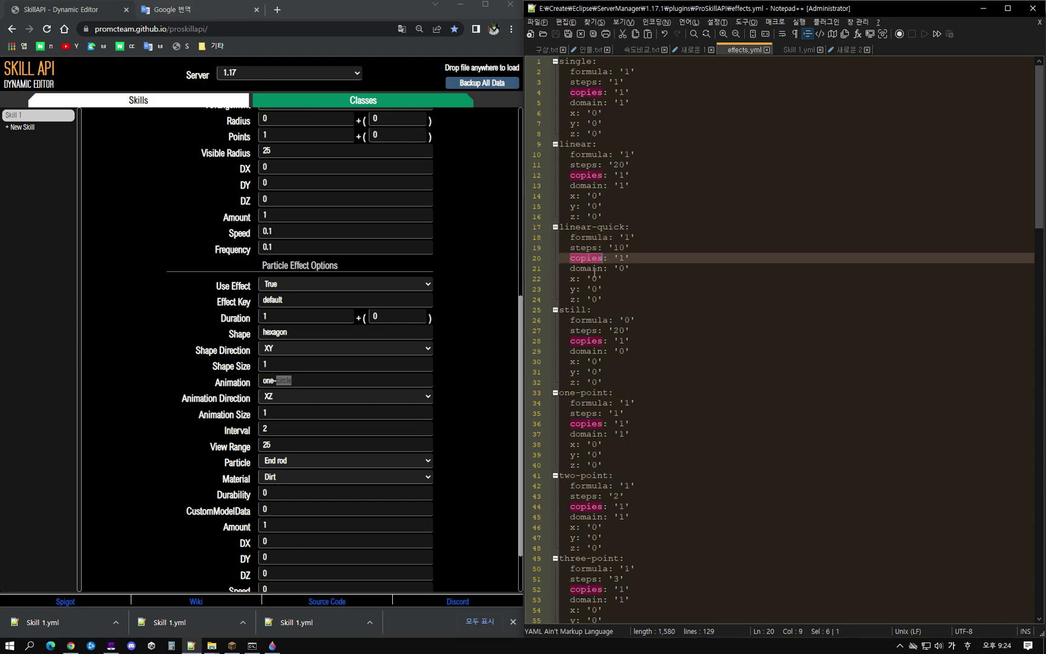
click(595, 270)
click(596, 289)
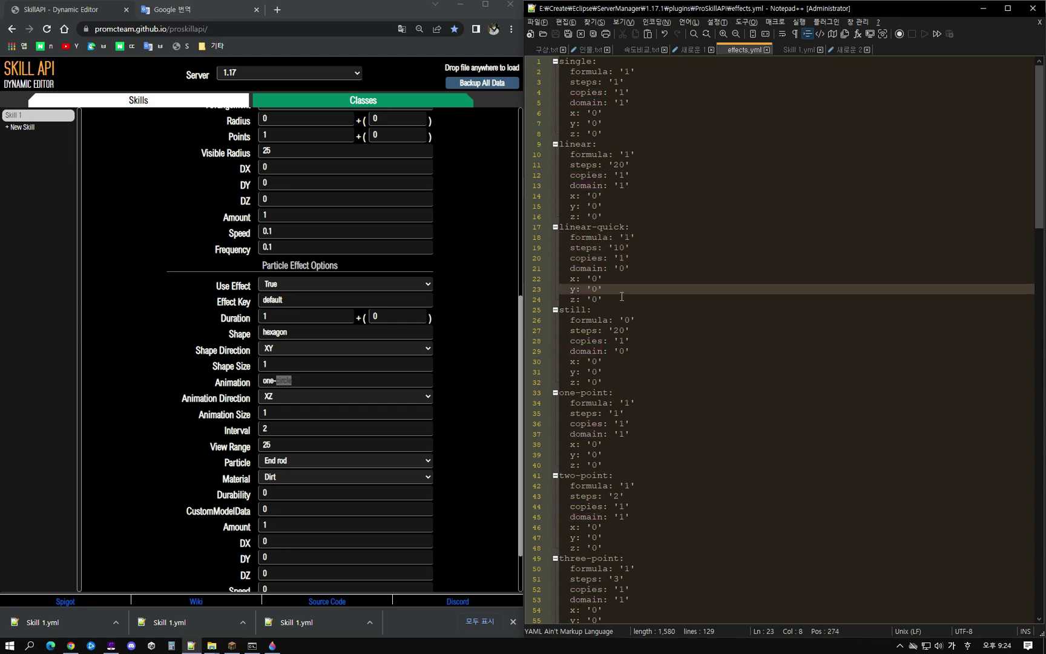
drag(575, 239, 619, 295)
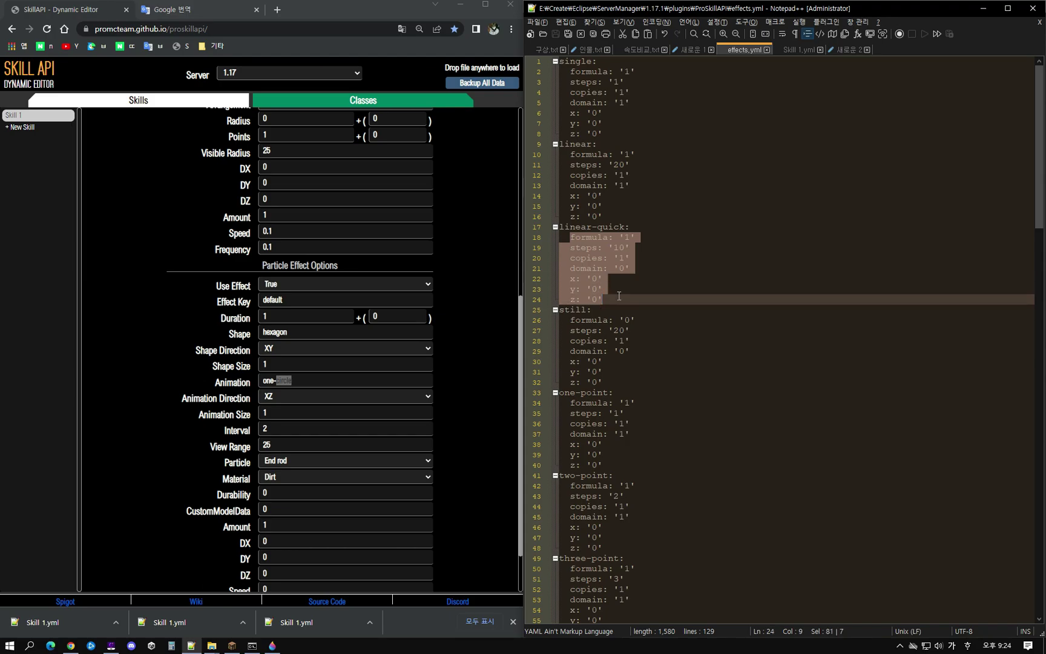
click(619, 291)
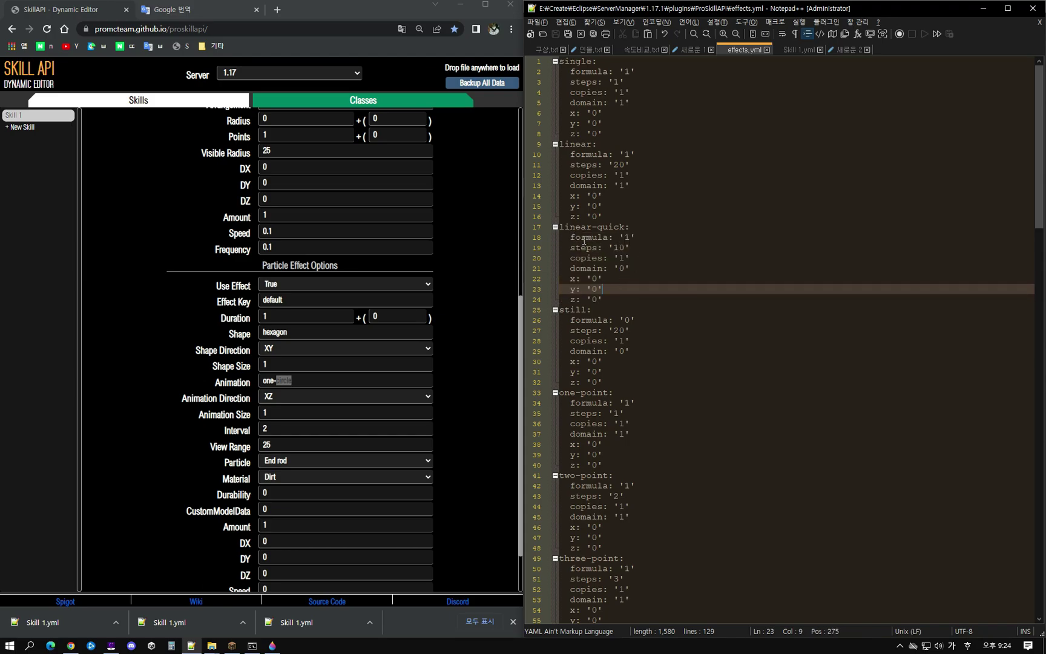
Duplicate the linear-quick entry directly below the original in effects.yml.
drag(609, 299, 638, 234)
key(ctrl+c)
key(ctrl+v)
key(ctrl+v)
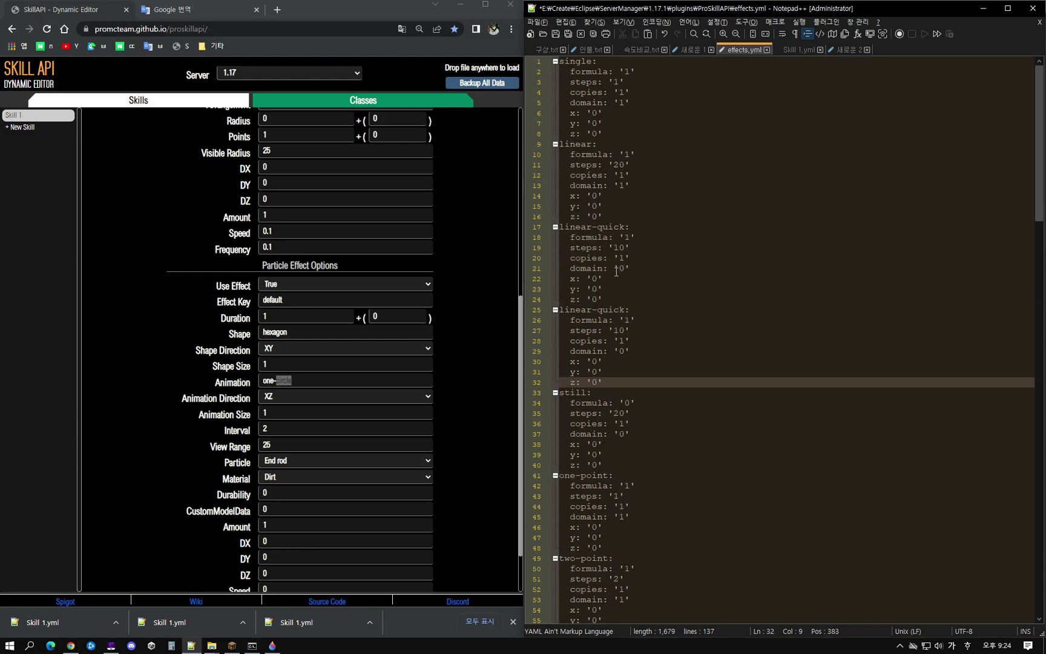
Rename the duplicated linear-quick entry to asd and set the particle effect's Shape to asd.
drag(625, 309, 555, 310)
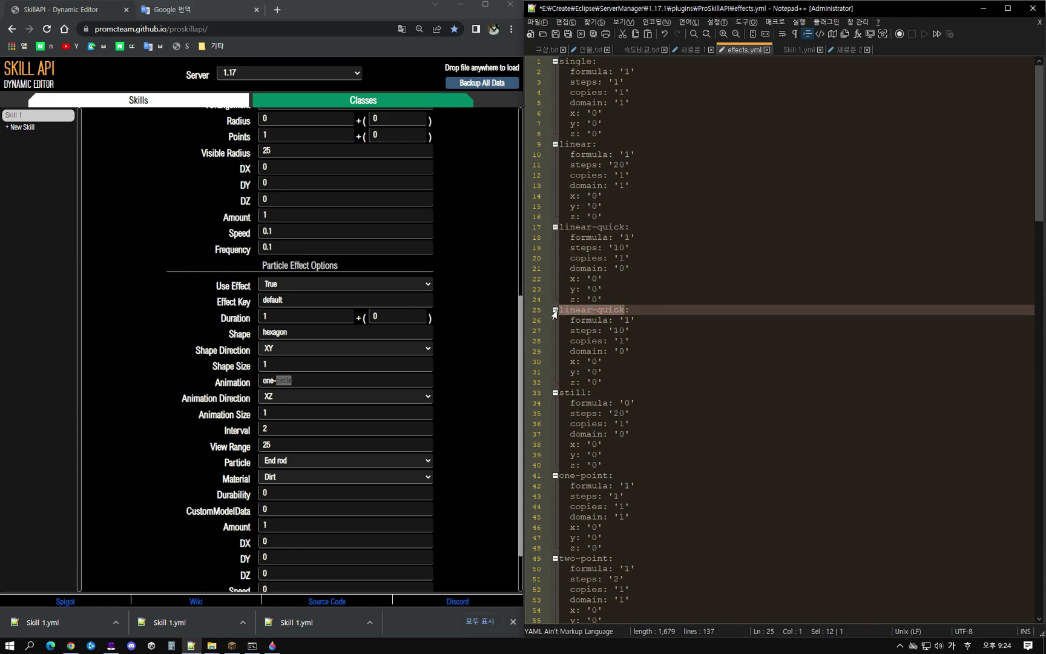
text(ㅁㄴㅁㄴㅇㅇㅇ:)
drag(611, 310, 560, 310)
key(Hangul)
text(asd:)
click(240, 337)
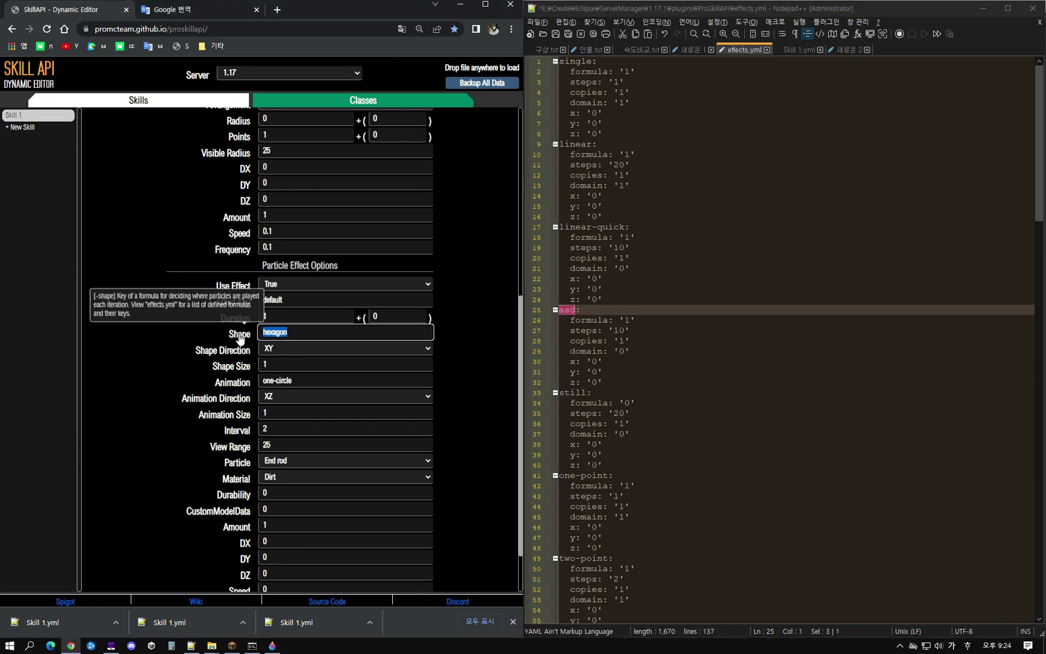
key(ctrl+v)
Try 123123 as the formula of the asd entry.
click(586, 330)
double_click(626, 321)
text(123123)
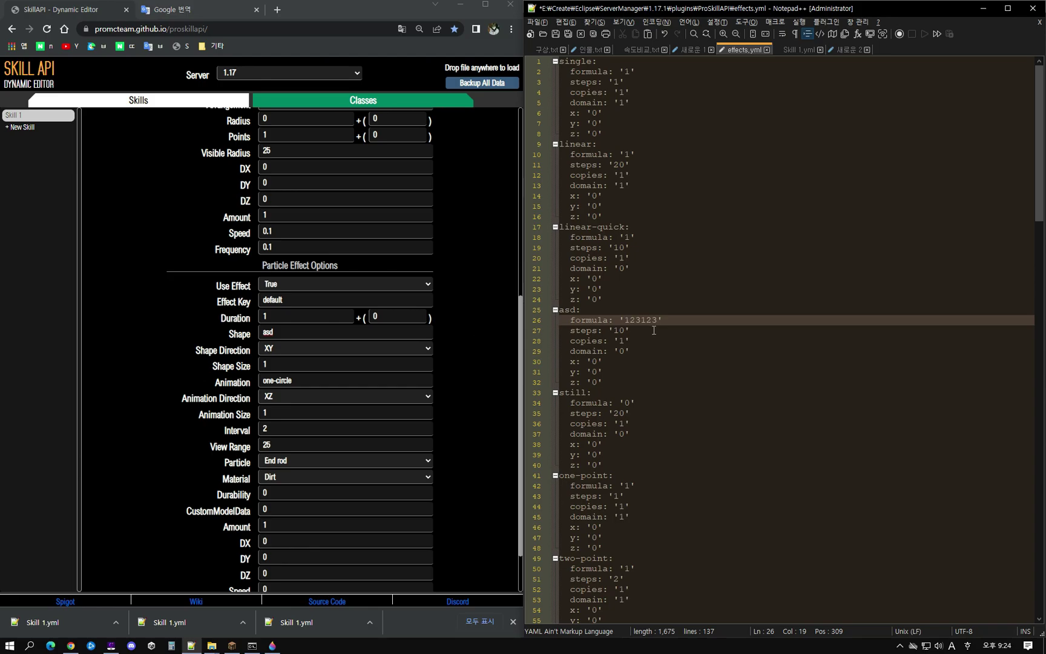
key(BackSpace)
key(BackSpace)
key(BackSpace)
key(BackSpace)
key(BackSpace)
key(shift+Left)
Review the asd entry's steps, copies and formula parameters, and replace its formula value with c.
double_click(591, 330)
double_click(593, 340)
double_click(592, 331)
double_click(598, 321)
double_click(628, 320)
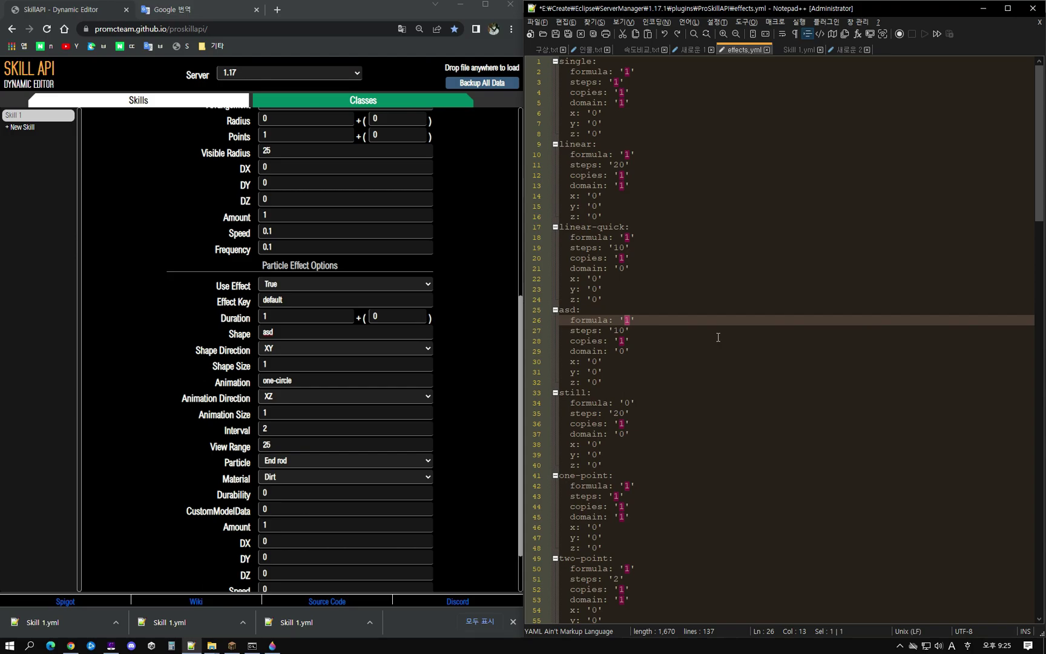
text(c)
text(s)
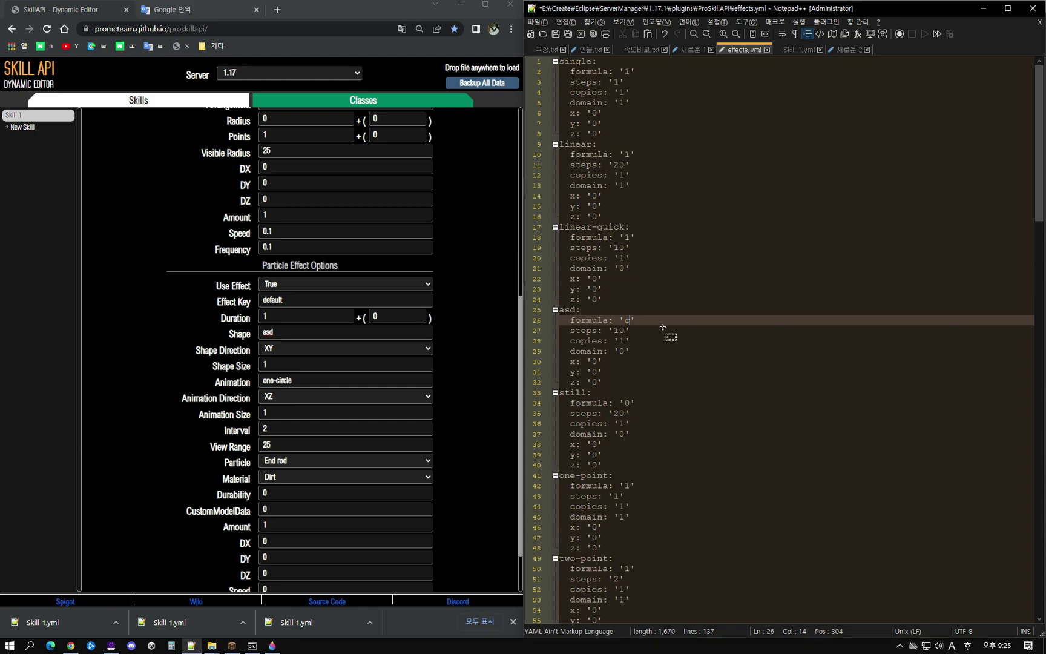
key(BackSpace)
Toggle the text editor's display modes and put effects.yml back side by side with the skill editor.
key(F12)
key(F11)
key(F11)
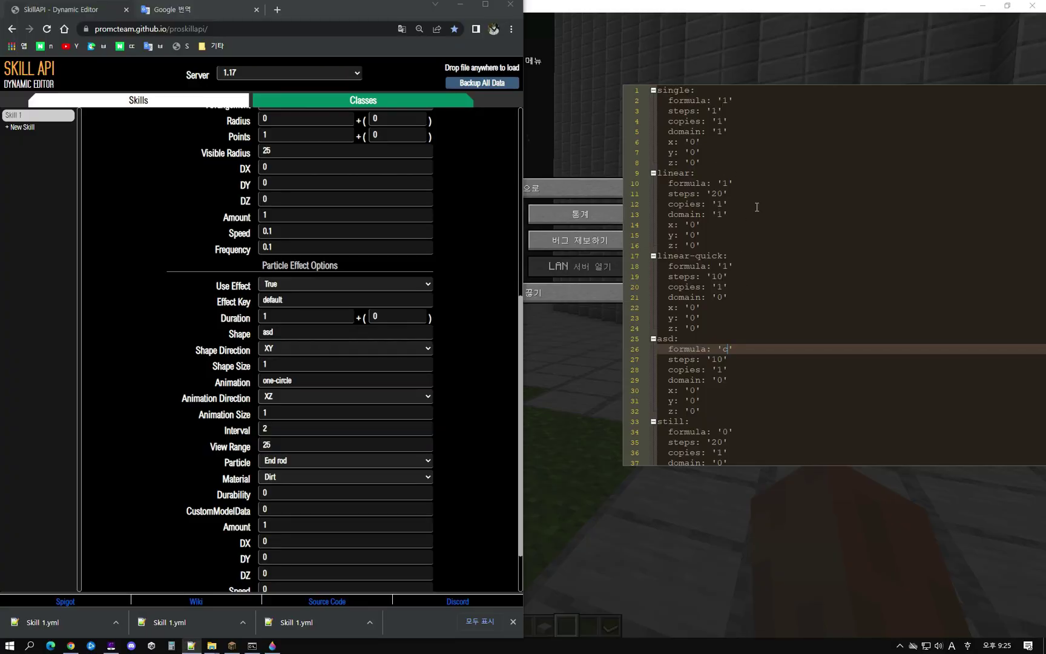
key(F12)
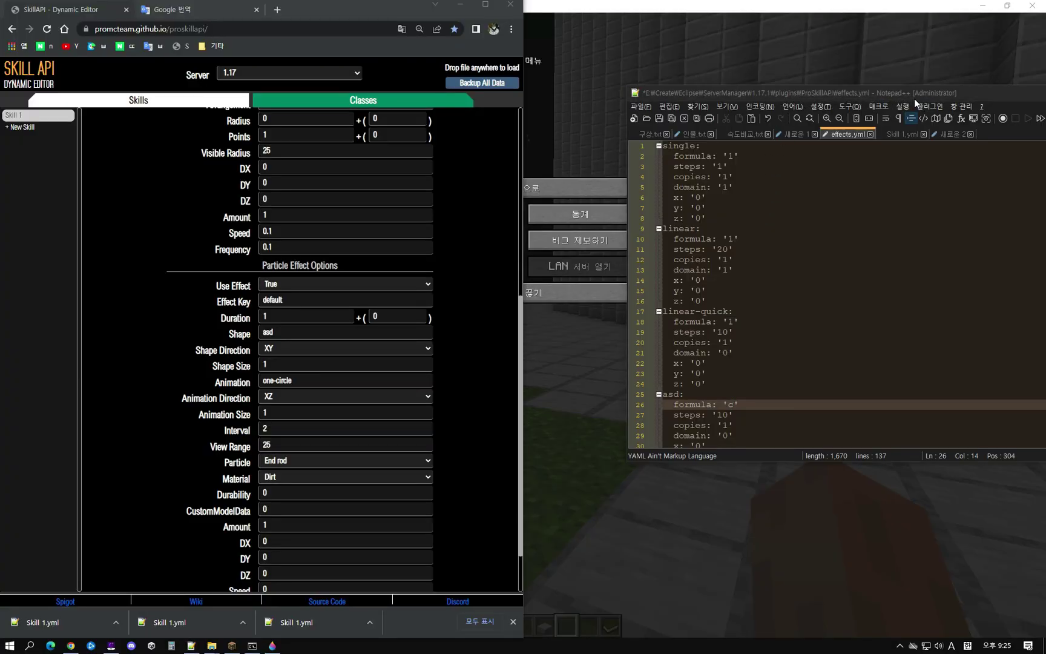
key(super+Right)
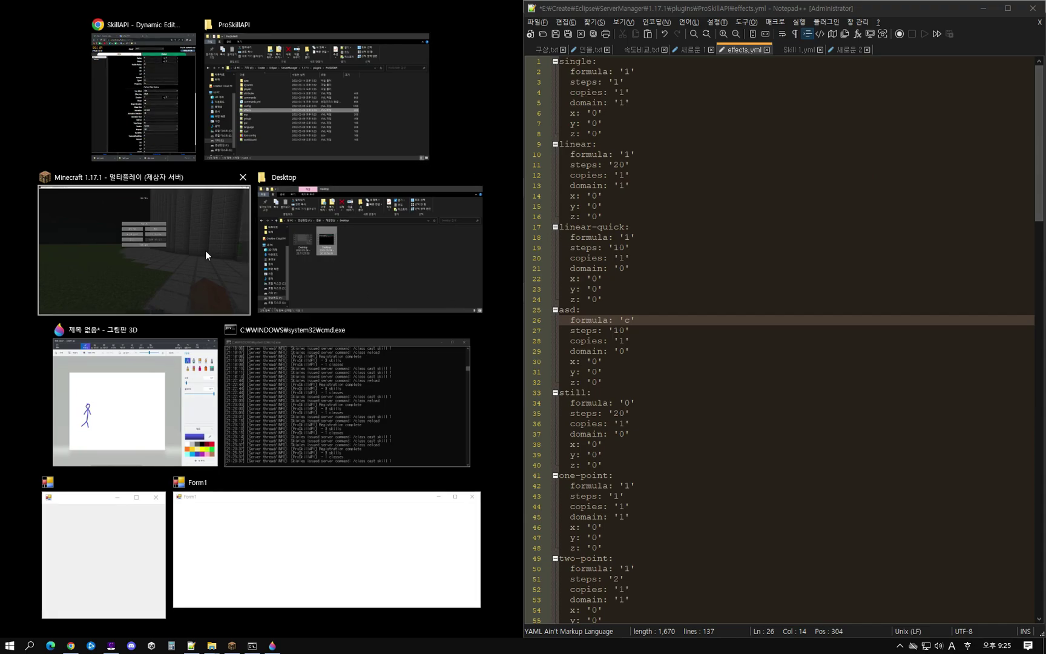
click(161, 100)
Clear the formula value of the asd entry in effects.yml.
click(627, 321)
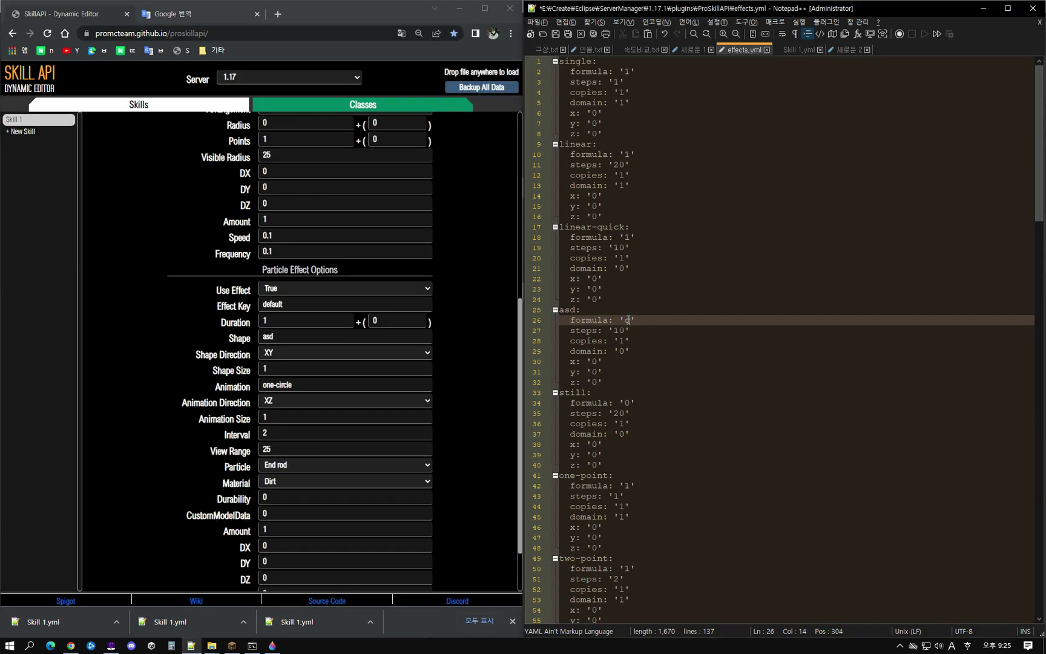
text(s)
key(BackSpace)
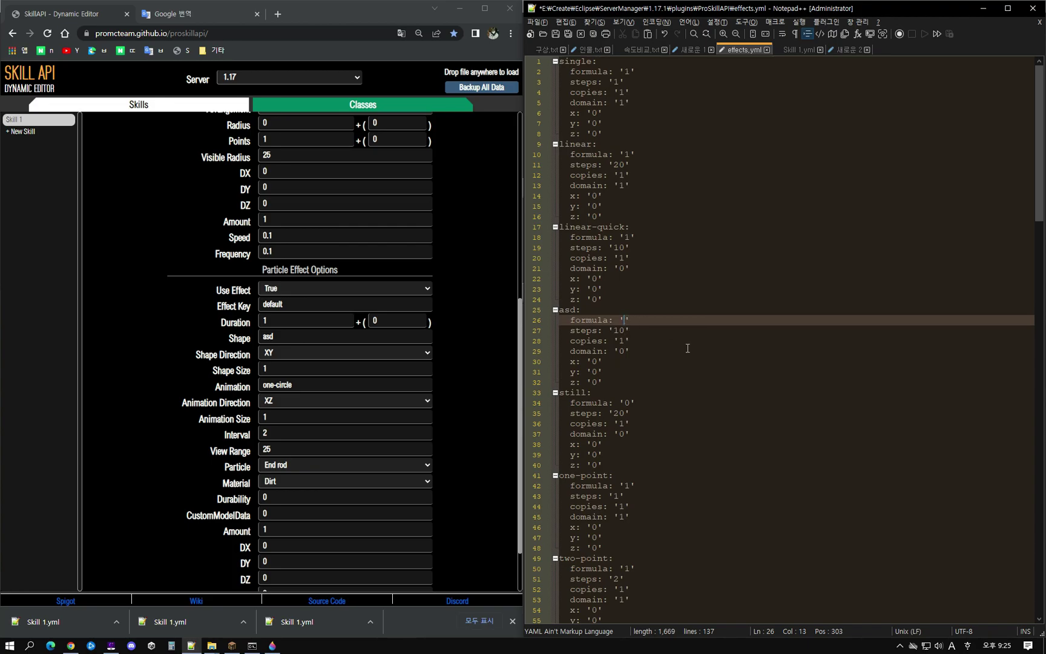